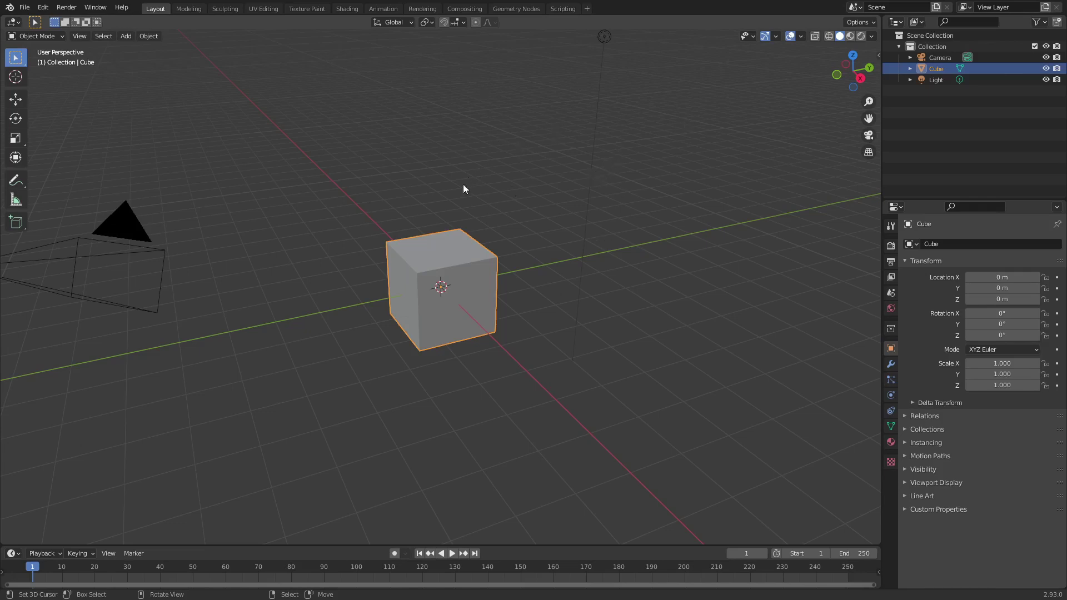
- Find the Thomas Rig [BlueEvils Remastered] add-on in the preferences by searching for "thomas" and enable it
{"action": "left_click", "coordinate": [43, 8]}
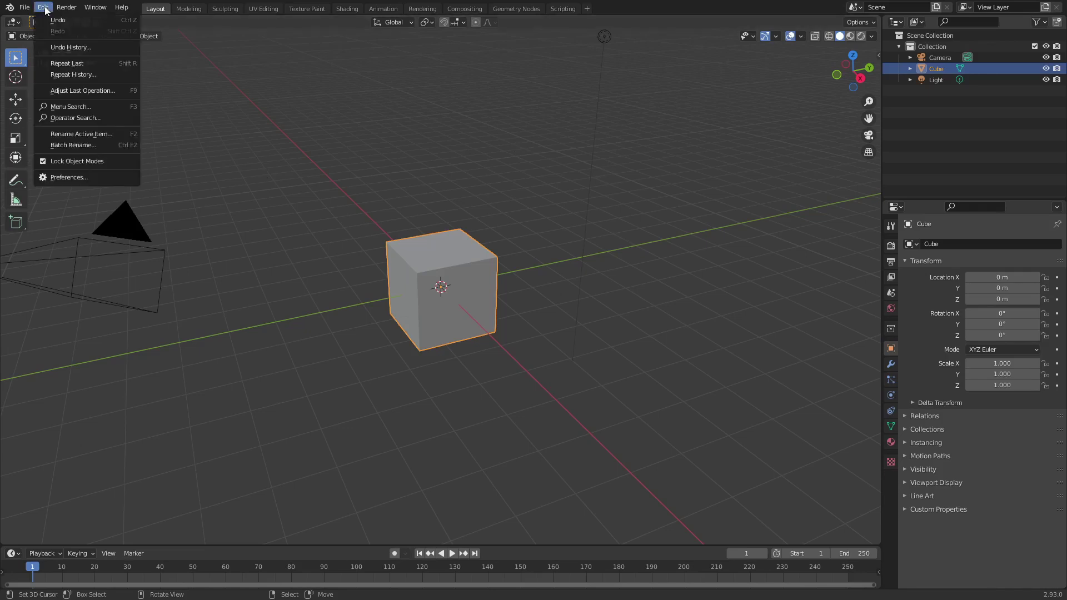
{"action": "left_click", "coordinate": [86, 178]}
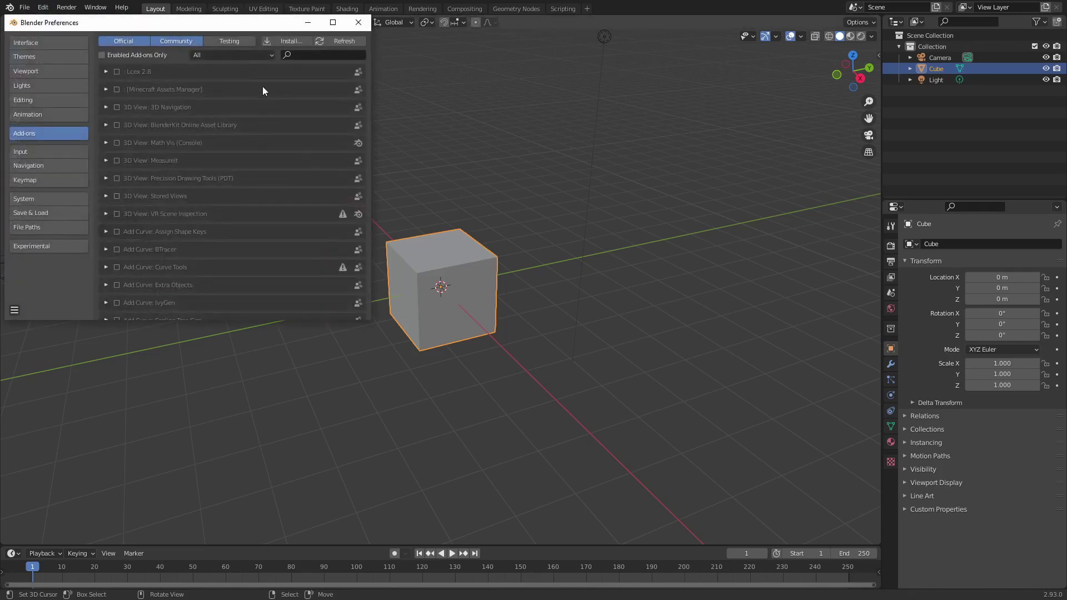
{"action": "left_click_drag", "start_coordinate": [262, 26], "coordinate": [398, 113]}
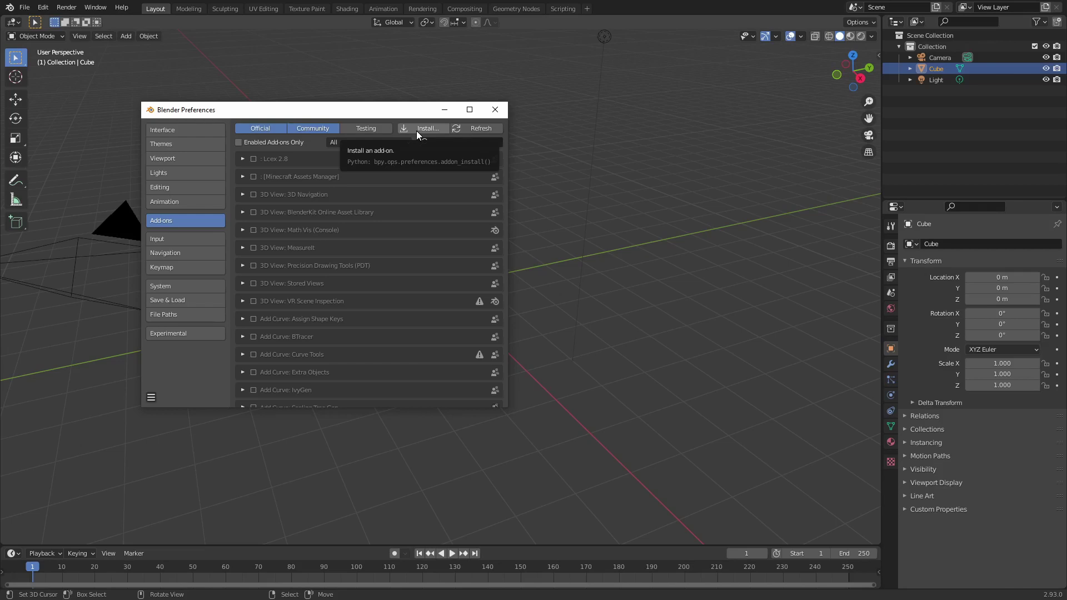
{"action": "left_click", "coordinate": [448, 143]}
{"action": "type", "text": "thomas"}
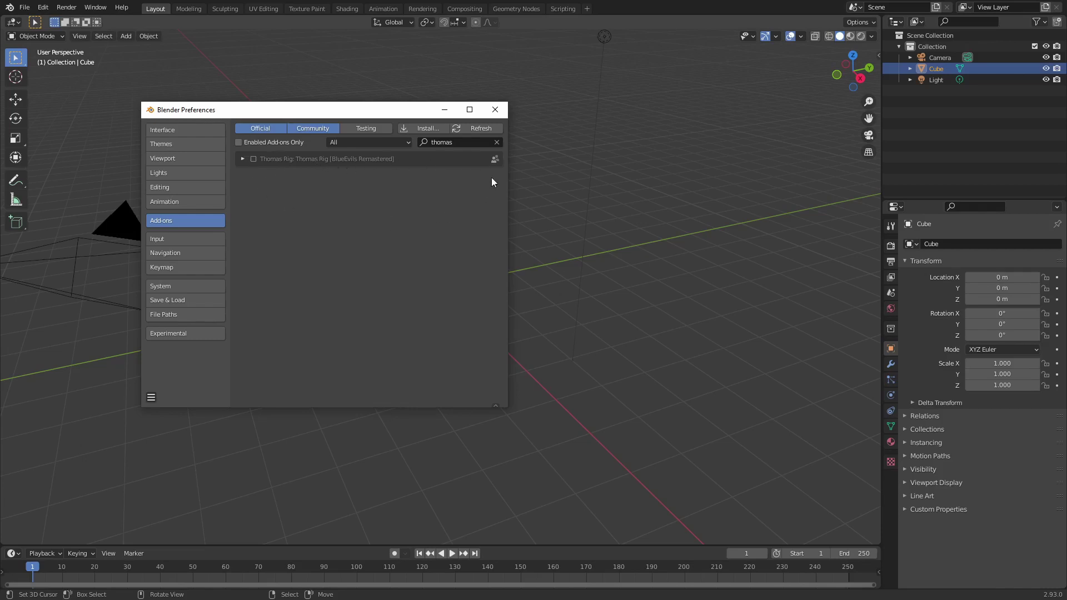
{"action": "left_click", "coordinate": [242, 159]}
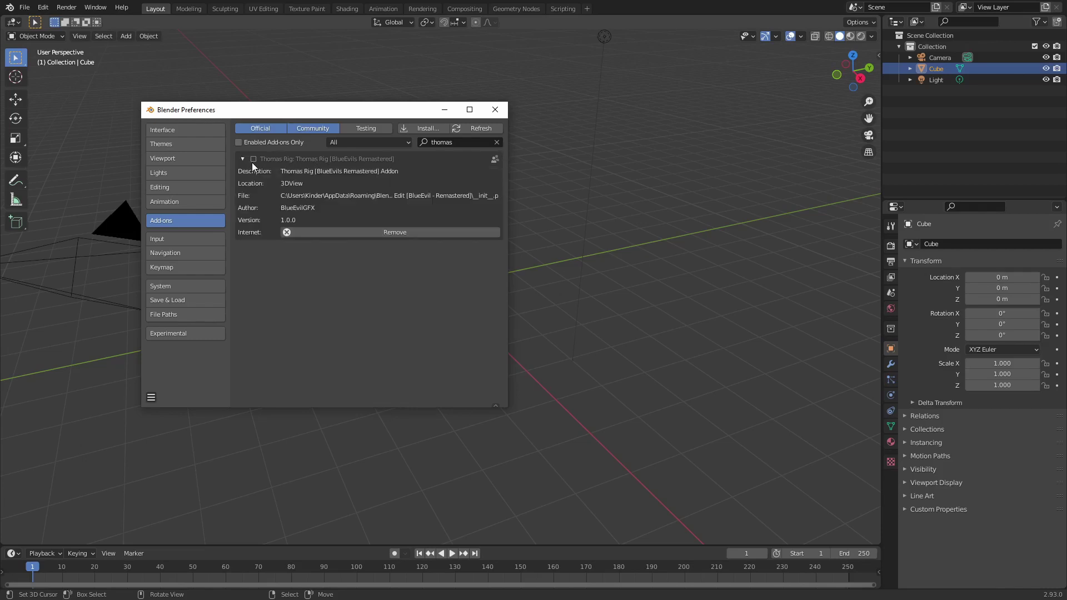
{"action": "left_click", "coordinate": [253, 159]}
{"action": "scroll", "coordinate": [262, 164], "scroll_direction": "down", "scroll_amount": 1}
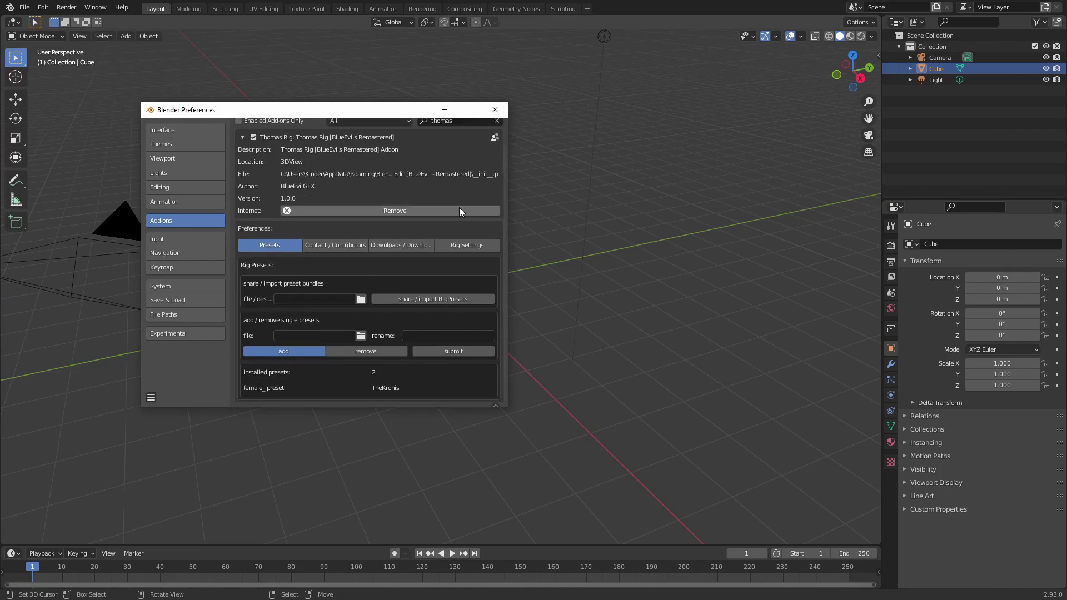
{"action": "left_click", "coordinate": [449, 113]}
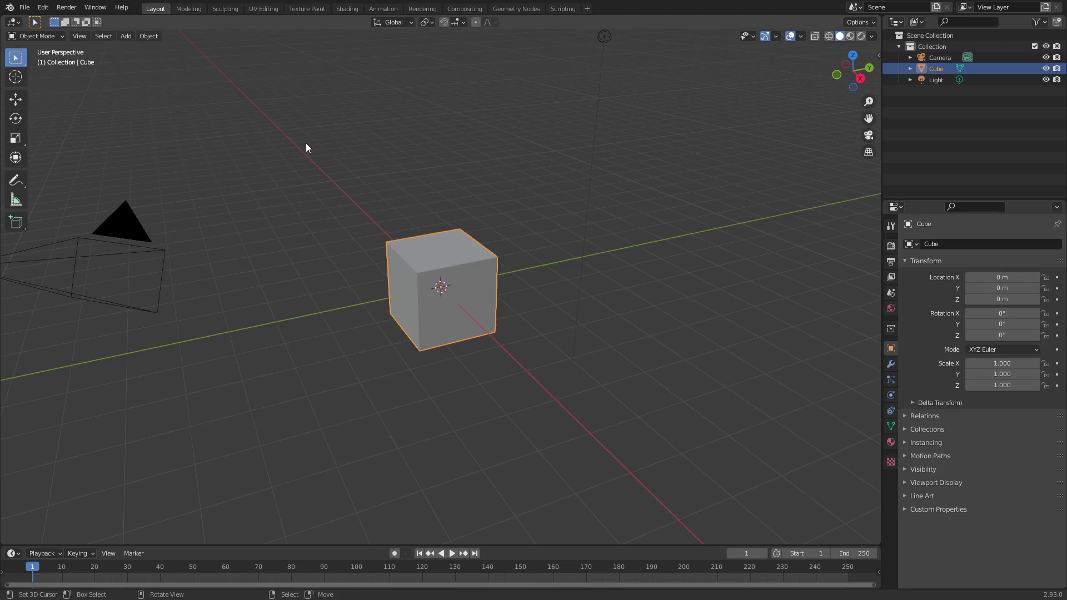
- Delete all default objects from the scene and place the 3D cursor away from the origin
{"action": "key", "text": "a"}
{"action": "key", "text": "x"}
{"action": "left_click", "coordinate": [343, 143]}
{"action": "right_click", "coordinate": [383, 136], "text": "shift"}
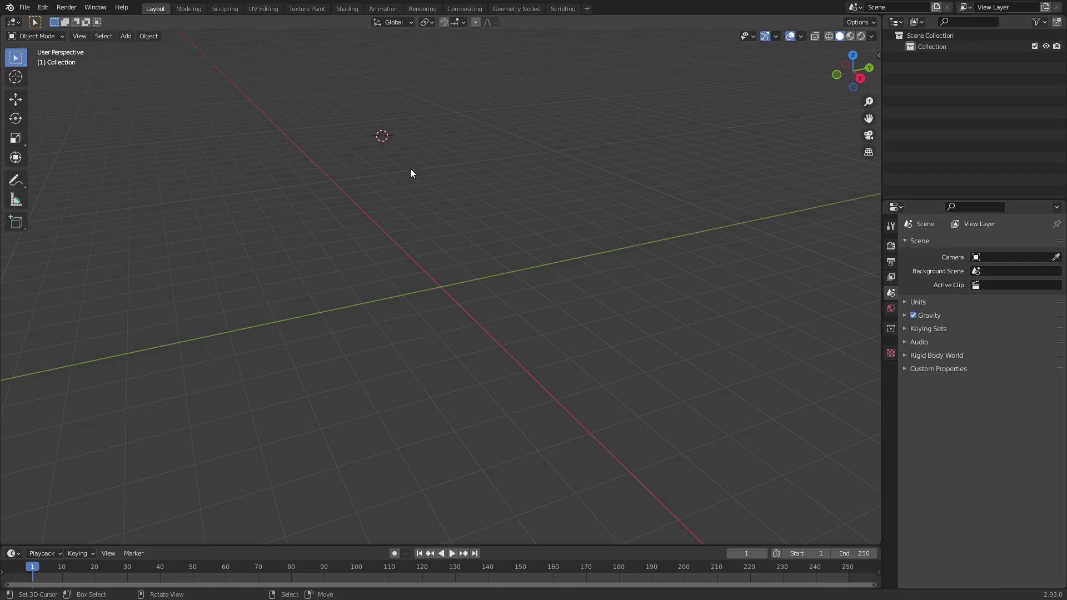
- Add the ThomasRig [BlueEvil Edit] character rig to the scene
{"action": "key", "text": "shift+a"}
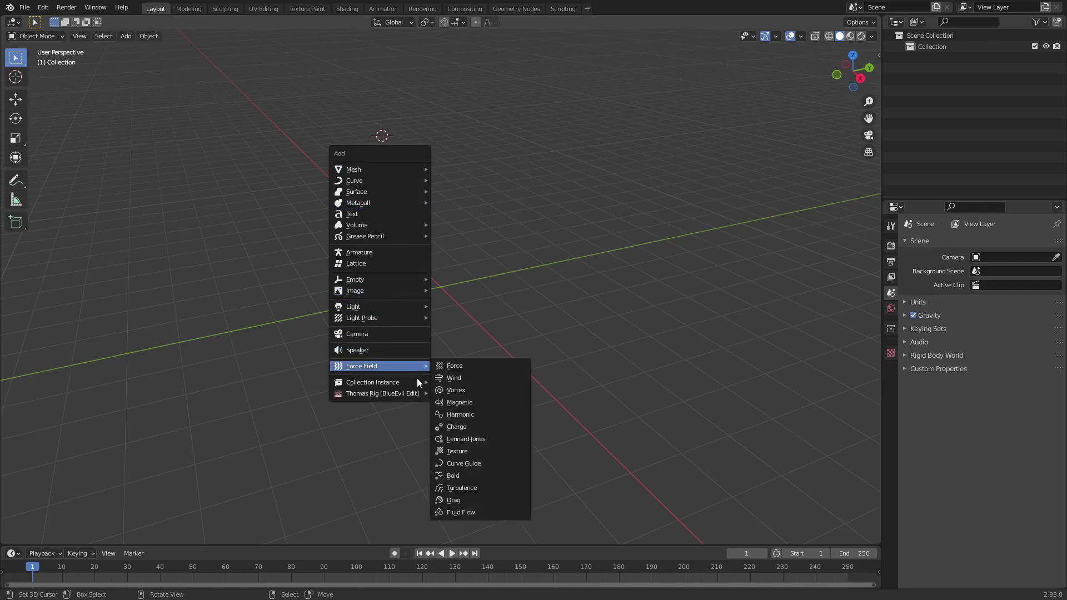
{"action": "mouse_move", "coordinate": [414, 393]}
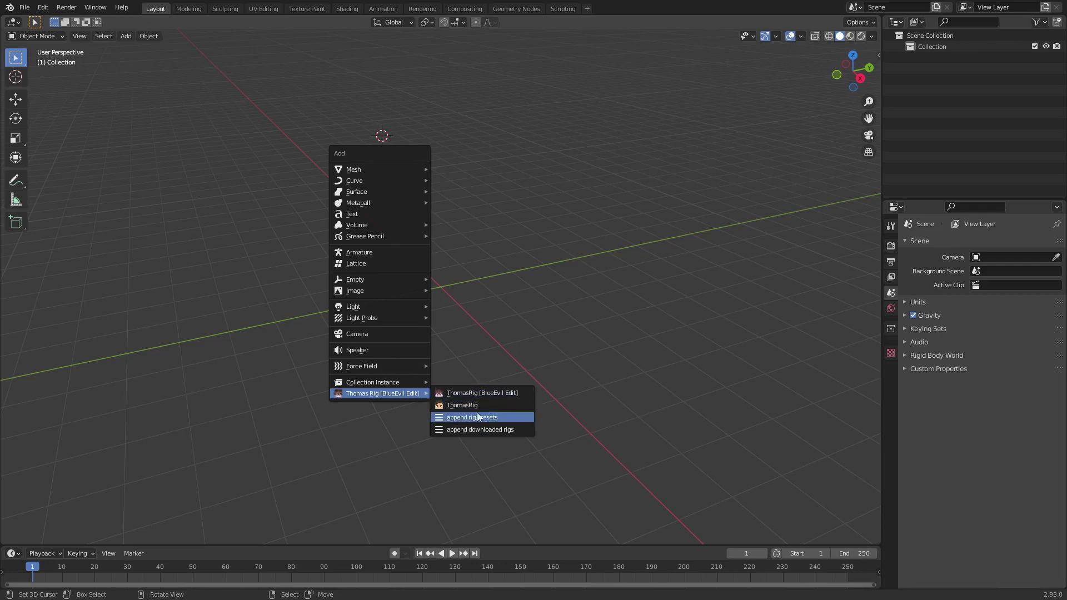
{"action": "left_click", "coordinate": [490, 395]}
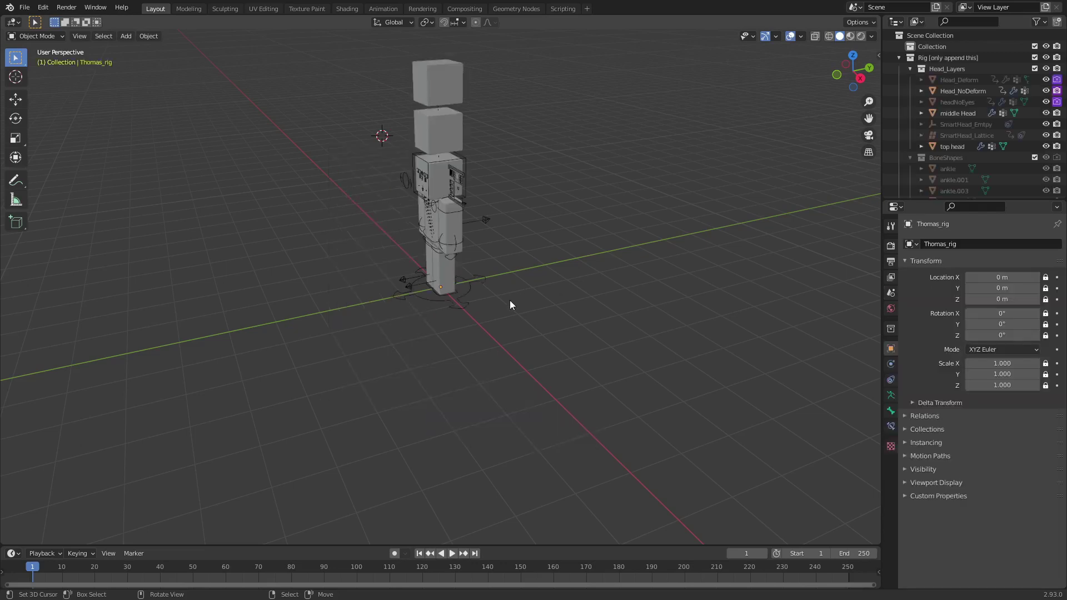
- Switch the viewport to Material Preview shading to show the character rig's textures
{"action": "scroll", "coordinate": [357, 281], "scroll_direction": "up", "scroll_amount": 3}
{"action": "middle_click_drag", "start_coordinate": [420, 275], "coordinate": [472, 401], "text": "shift"}
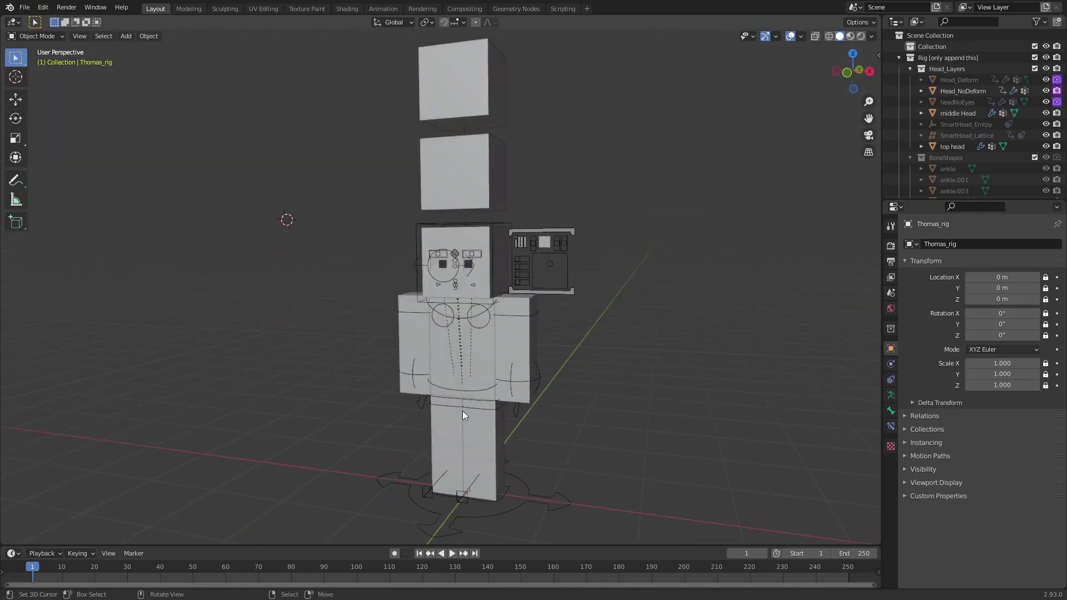
{"action": "middle_click_drag", "start_coordinate": [521, 448], "coordinate": [528, 412], "text": "shift"}
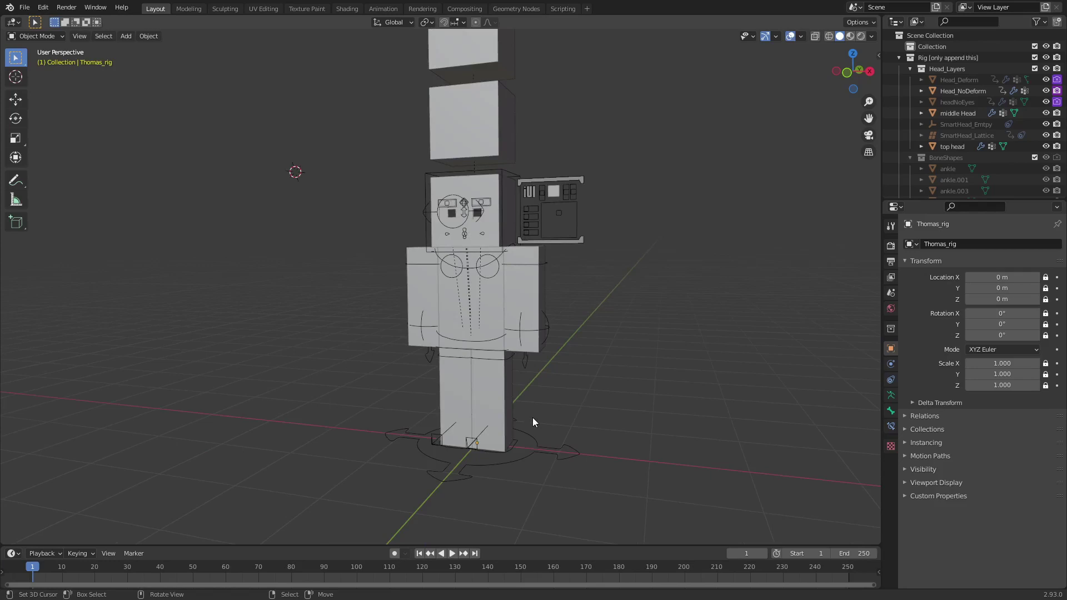
{"action": "left_click", "coordinate": [850, 37]}
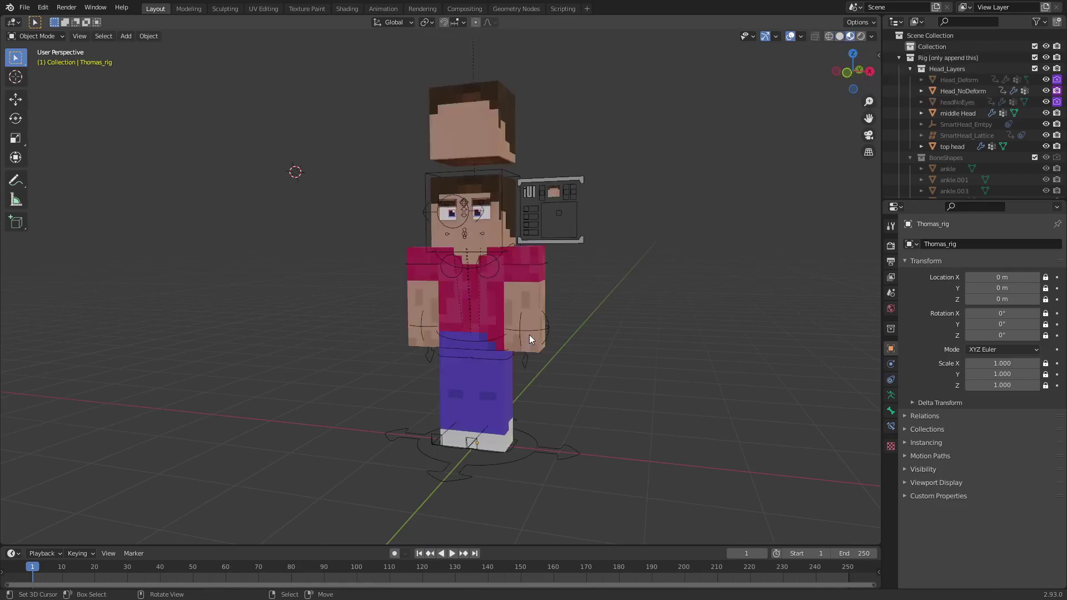
- Put the character rig into Pose Mode, select the control panel's top bracket bone and switch to the front view
{"action": "middle_click_drag", "start_coordinate": [528, 334], "coordinate": [614, 321]}
{"action": "right_click", "coordinate": [554, 188]}
{"action": "key", "text": "ctrl+Tab"}
{"action": "right_click", "coordinate": [546, 183]}
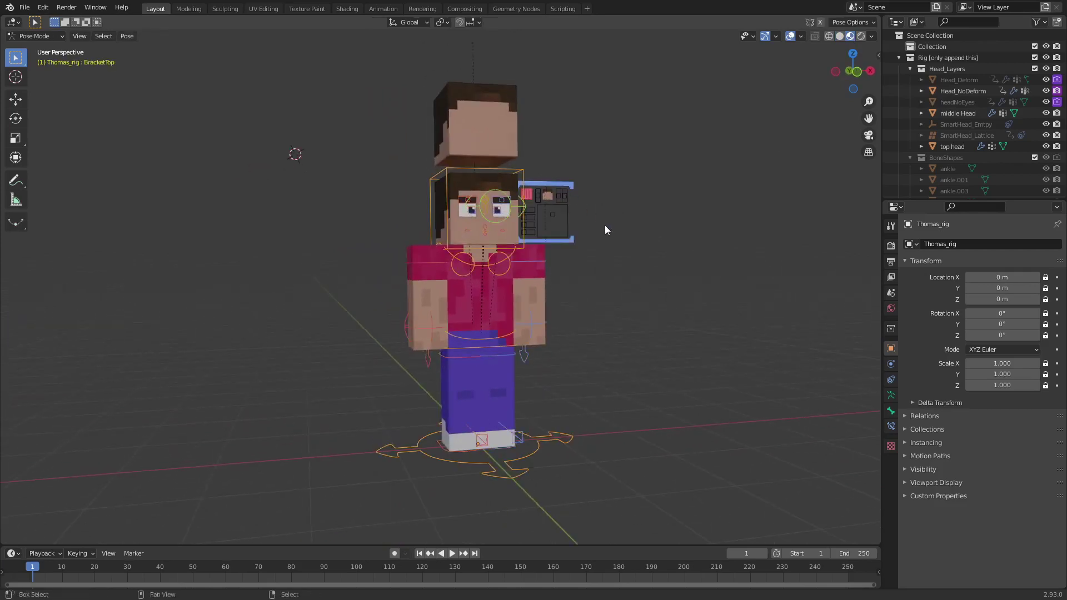
{"action": "scroll", "coordinate": [574, 221], "scroll_direction": "up", "scroll_amount": 2}
{"action": "mouse_move", "coordinate": [605, 225]}
{"action": "middle_mouse_down", "text": "shift"}
{"action": "mouse_move", "coordinate": [574, 221]}
{"action": "mouse_move", "coordinate": [594, 217]}
{"action": "mouse_move", "coordinate": [585, 227]}
{"action": "middle_mouse_up", "text": "shift"}
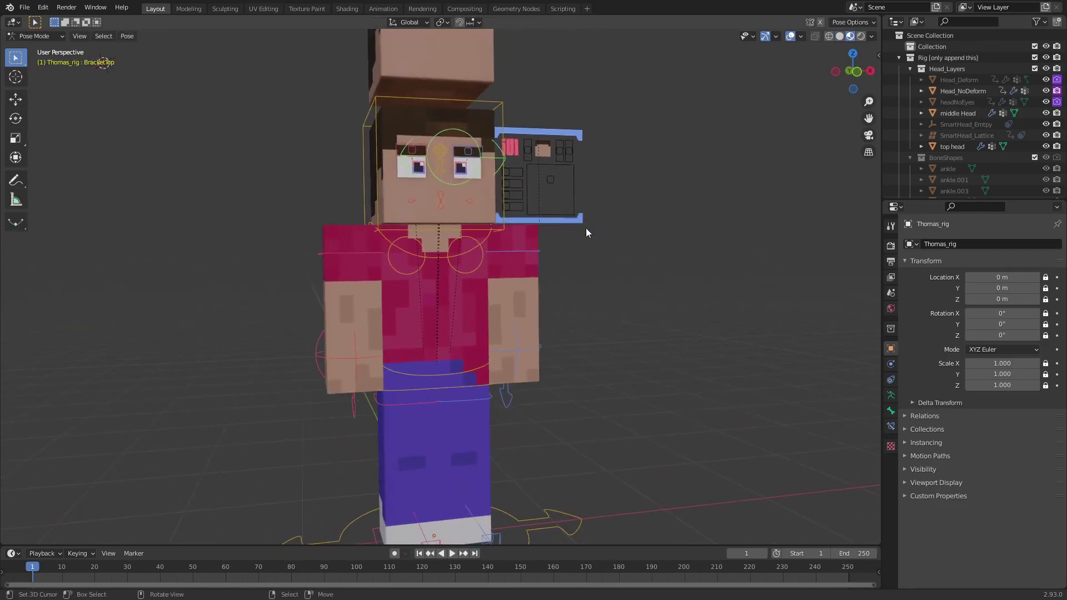
{"action": "key", "text": "KP_1"}
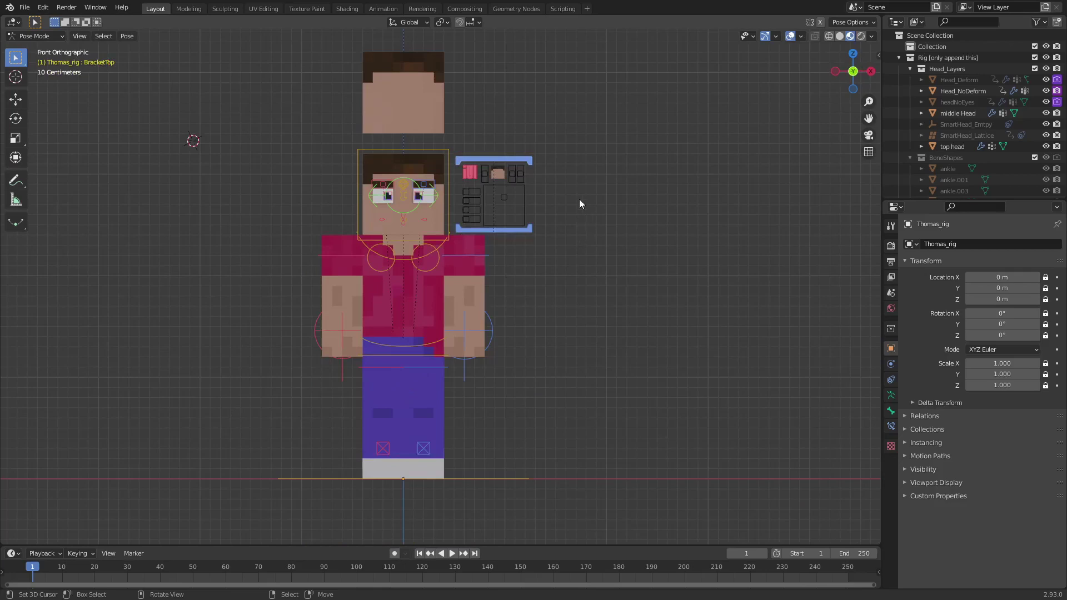
{"action": "scroll", "coordinate": [468, 161], "scroll_direction": "up", "scroll_amount": 3}
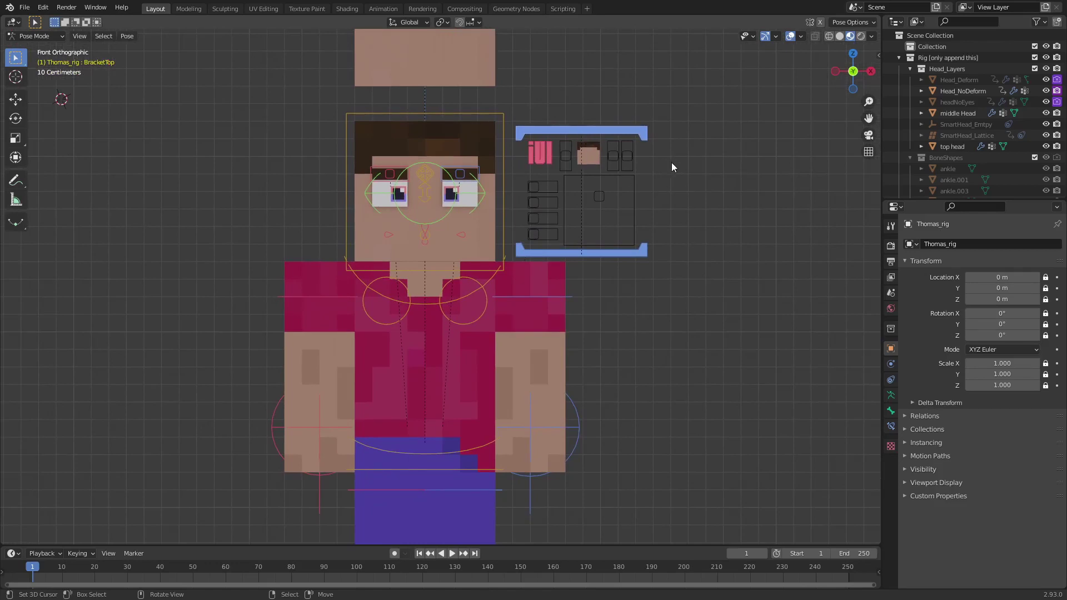
- Try moving the face control panel's top bracket and its square controller, cancelling each move
{"action": "key", "text": "g"}
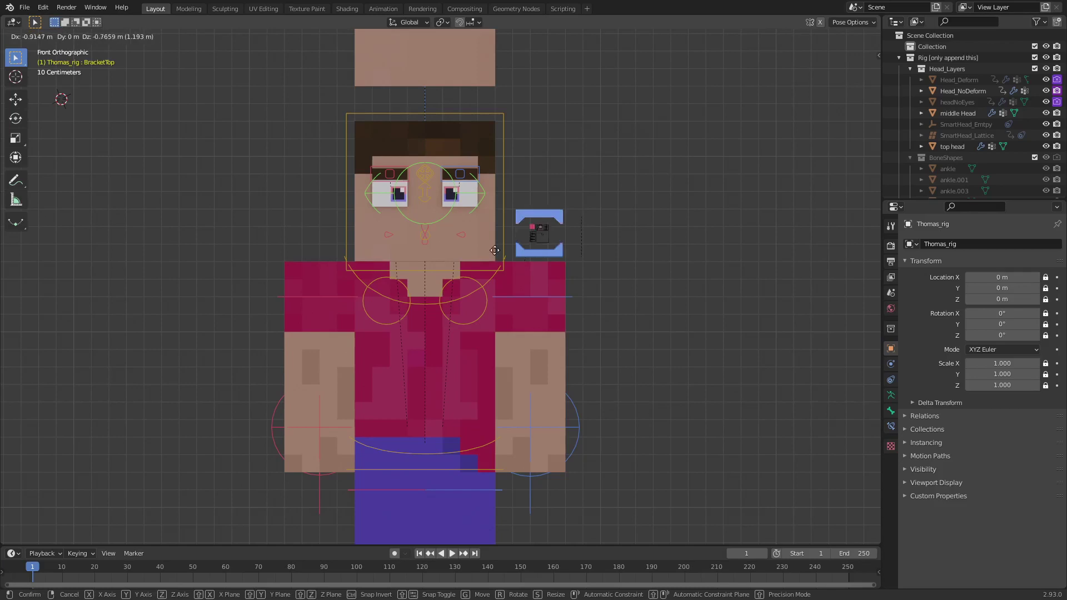
{"action": "key", "text": "Escape"}
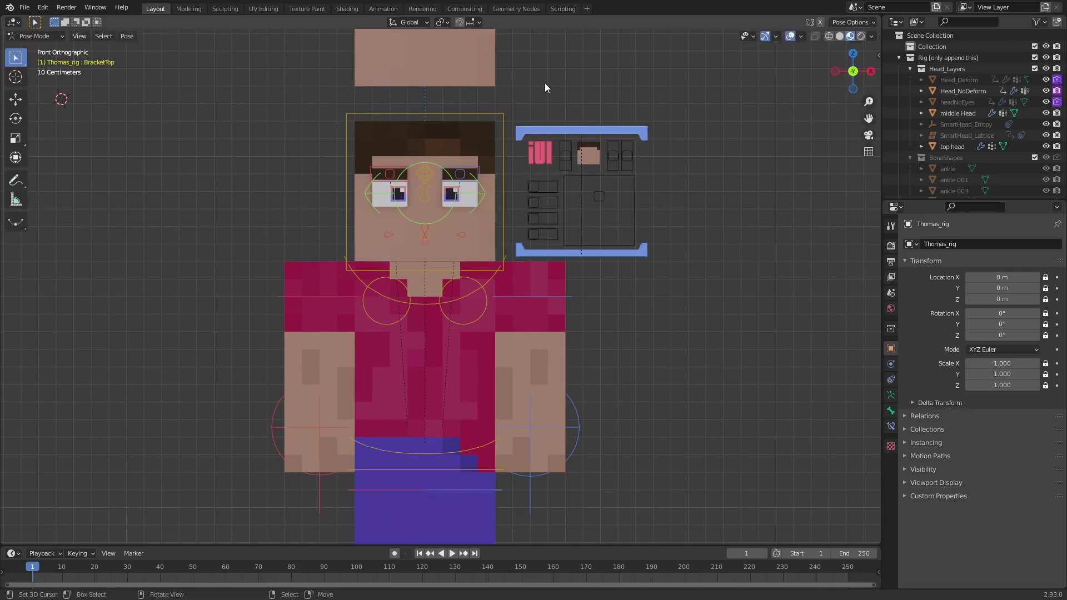
{"action": "scroll", "coordinate": [681, 233], "scroll_direction": "up", "scroll_amount": 2}
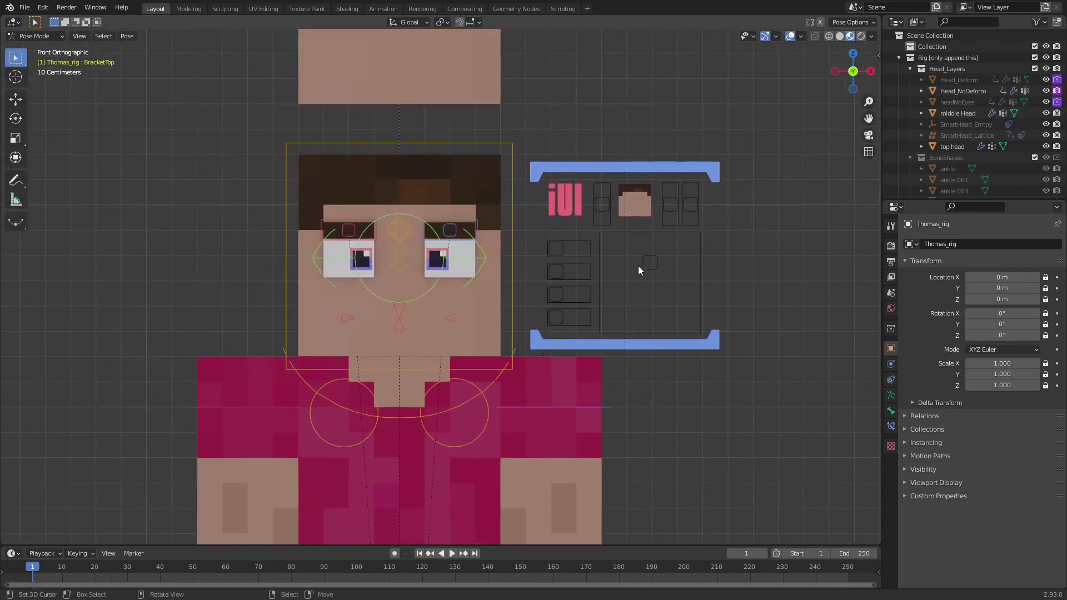
{"action": "left_click", "coordinate": [650, 263]}
{"action": "key", "text": "g"}
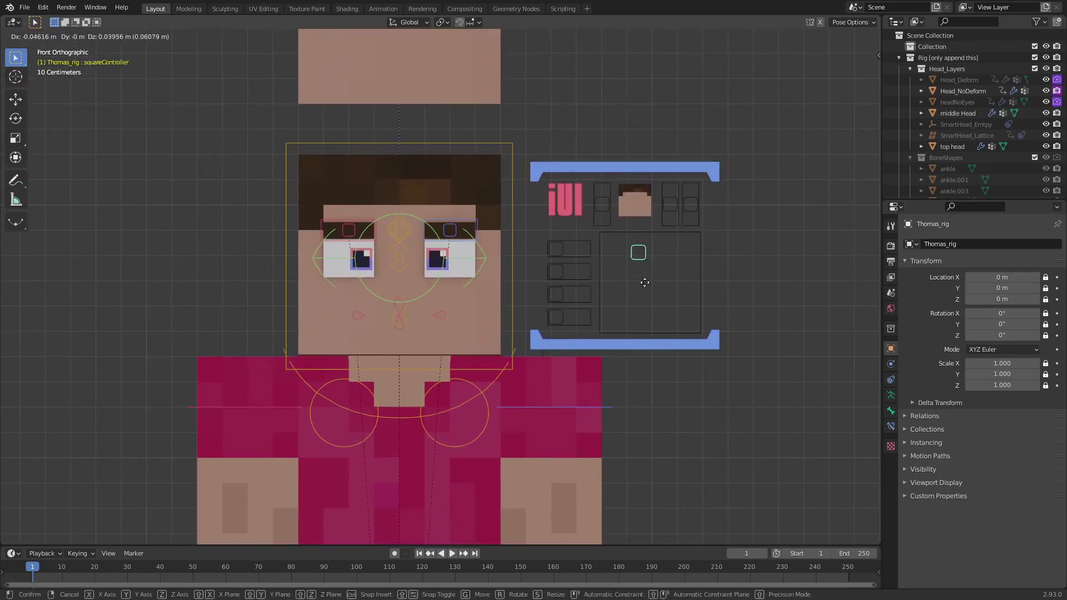
{"action": "key", "text": "Escape"}
- Try moving the control panel's first eyelid slider and its head-stretch slider, cancelling each move
{"action": "left_click", "coordinate": [671, 205]}
{"action": "key", "text": "g"}
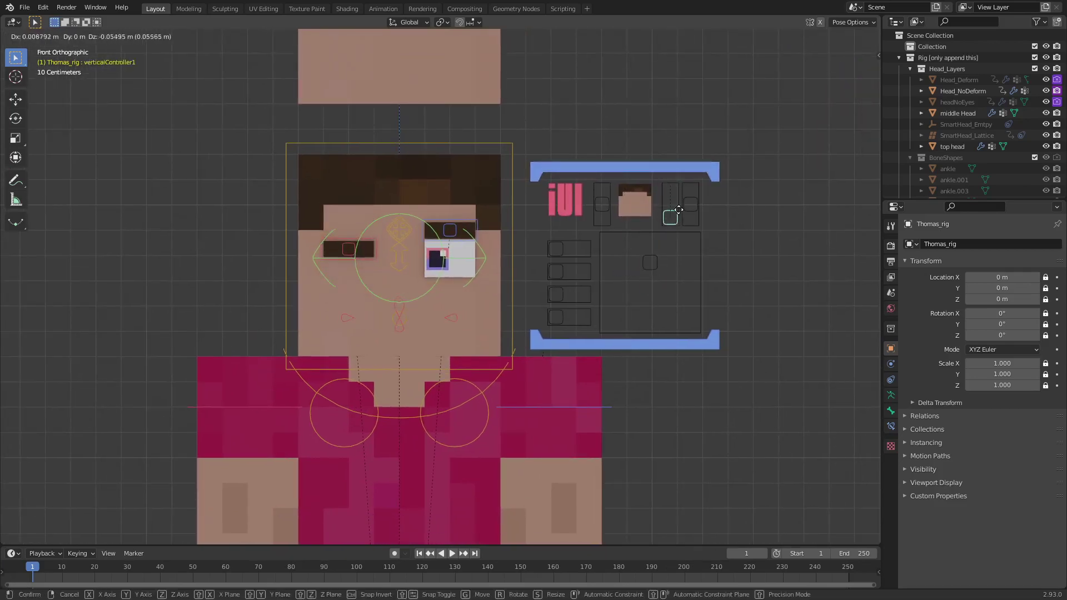
{"action": "key", "text": "Escape"}
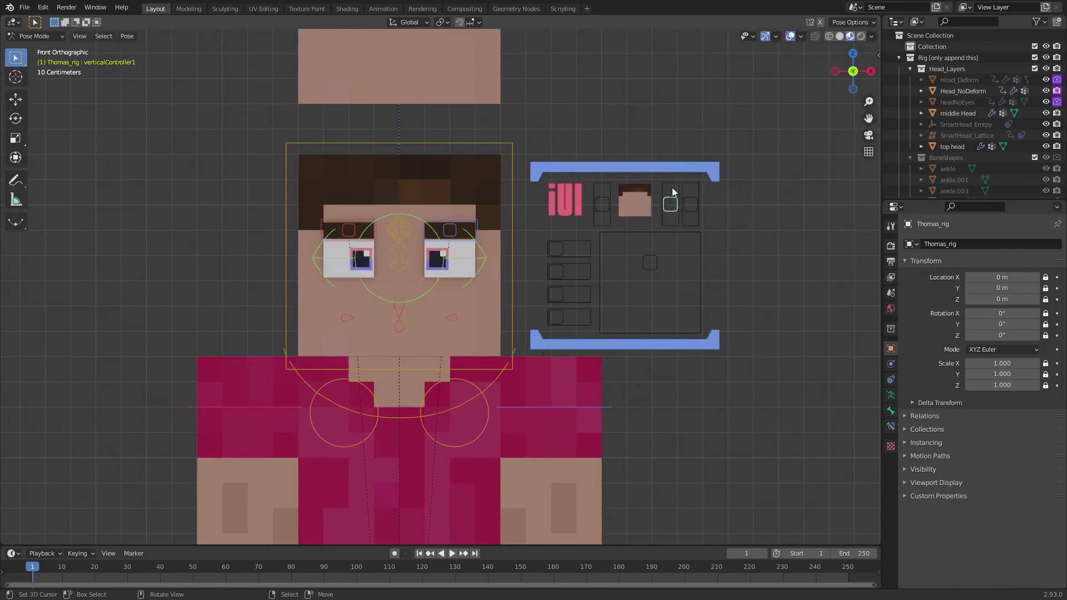
{"action": "left_click", "coordinate": [606, 215]}
{"action": "key", "text": "g"}
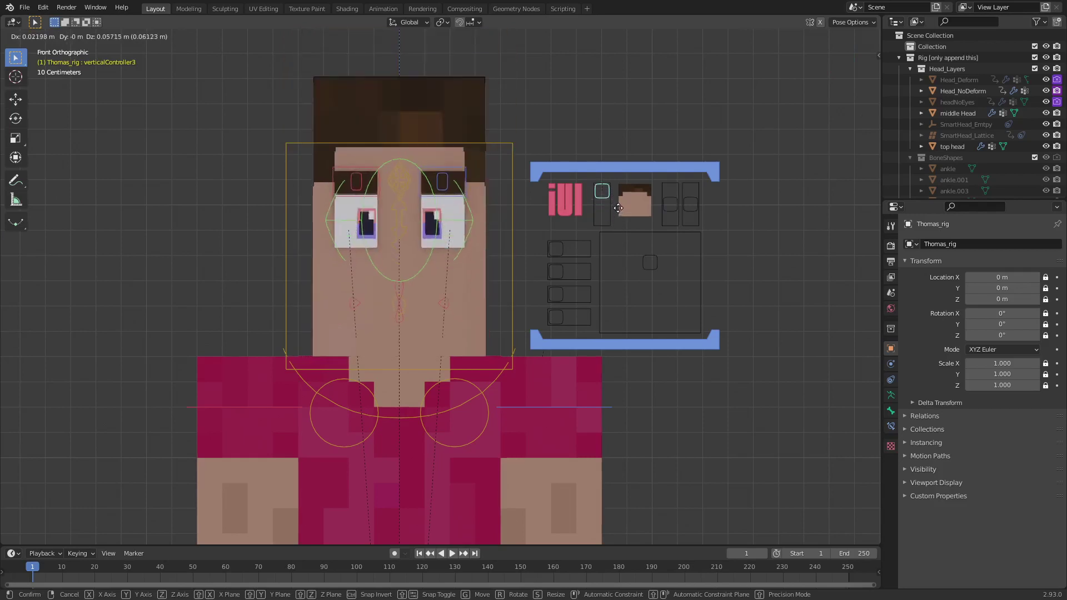
{"action": "right_click", "coordinate": [628, 216]}
{"action": "scroll", "coordinate": [665, 217], "scroll_direction": "down", "scroll_amount": 1}
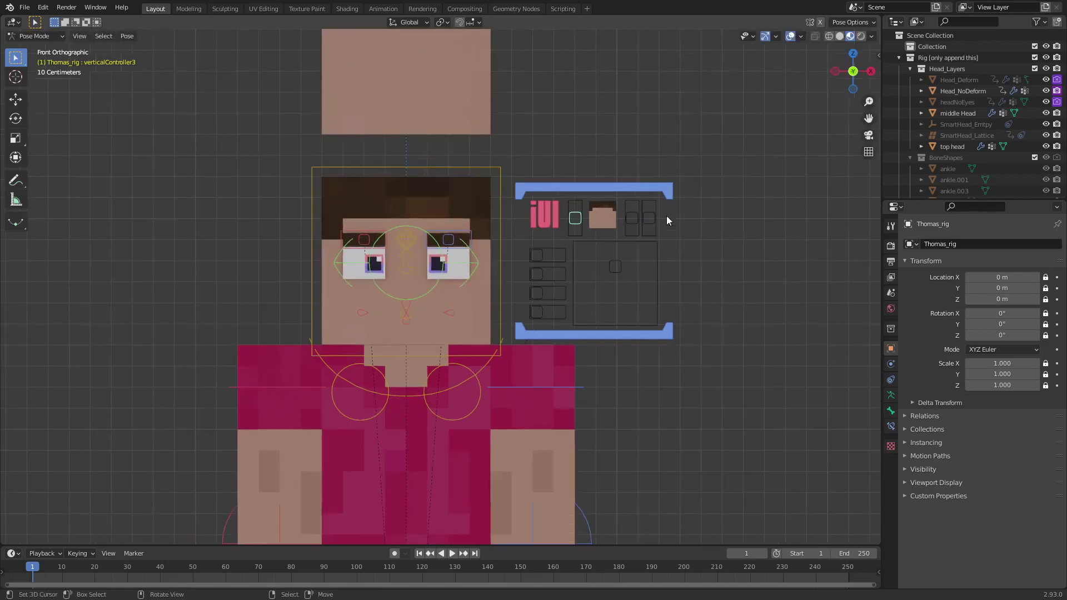
- Show the Thomas Rig design settings, turn on Use Simplify and set its subdivision to 2
{"action": "key", "text": "n"}
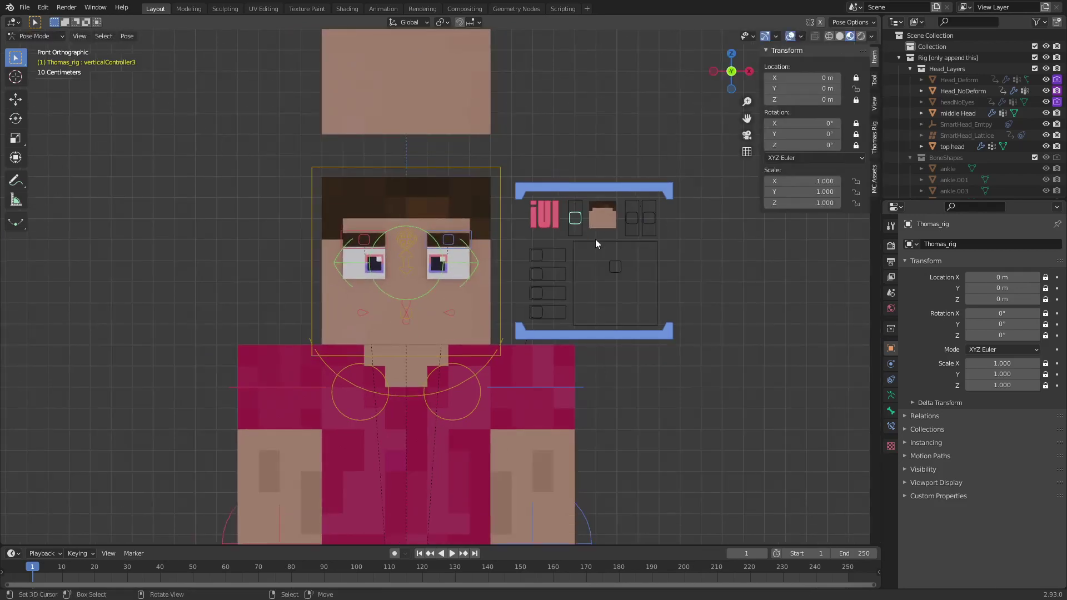
{"action": "left_click", "coordinate": [875, 142]}
{"action": "left_click", "coordinate": [780, 149]}
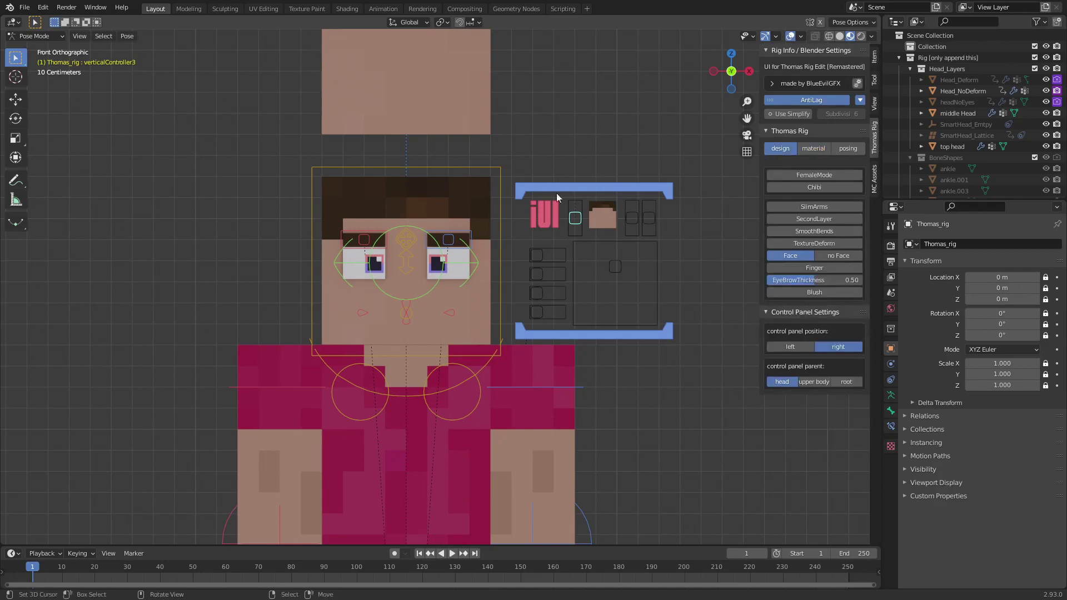
{"action": "left_click", "coordinate": [796, 116]}
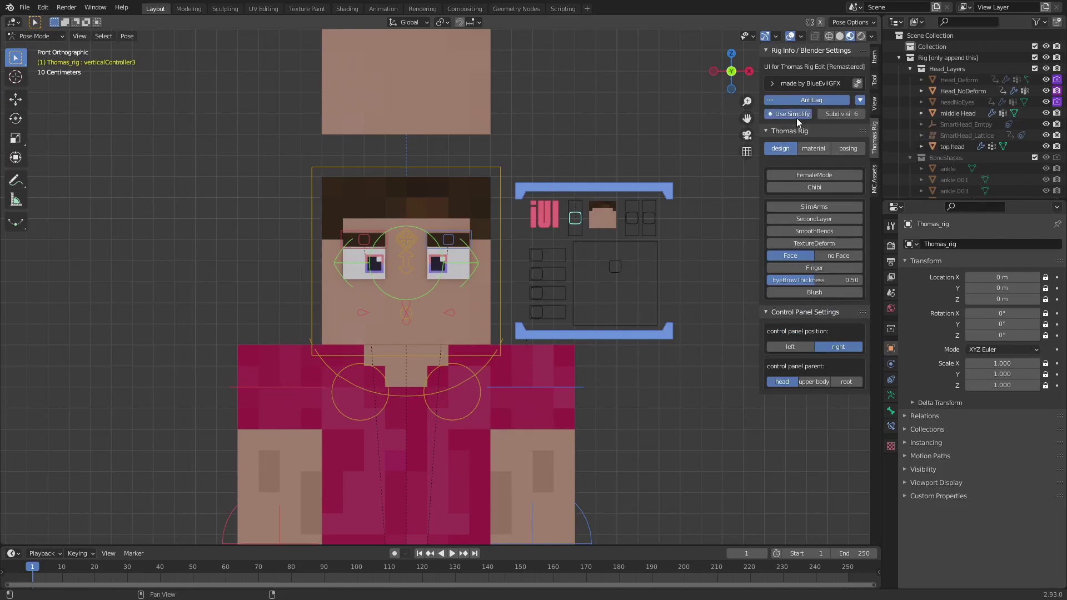
{"action": "left_click_drag", "start_coordinate": [845, 114], "coordinate": [825, 114]}
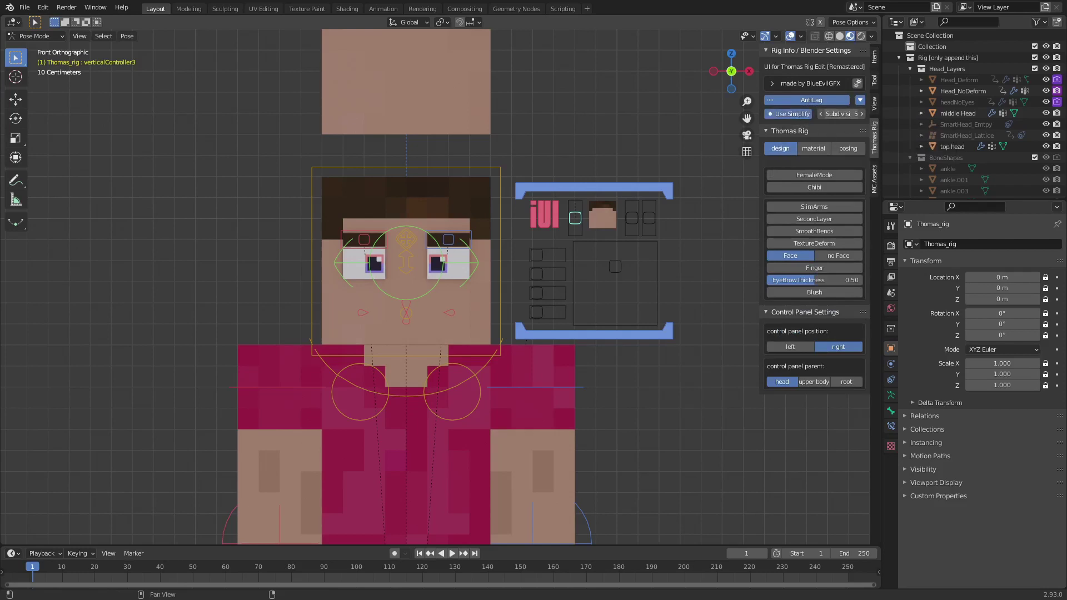
- Show the Simplify section in the render properties and widen the 3D viewport
{"action": "left_click", "coordinate": [889, 250]}
{"action": "left_click", "coordinate": [924, 484]}
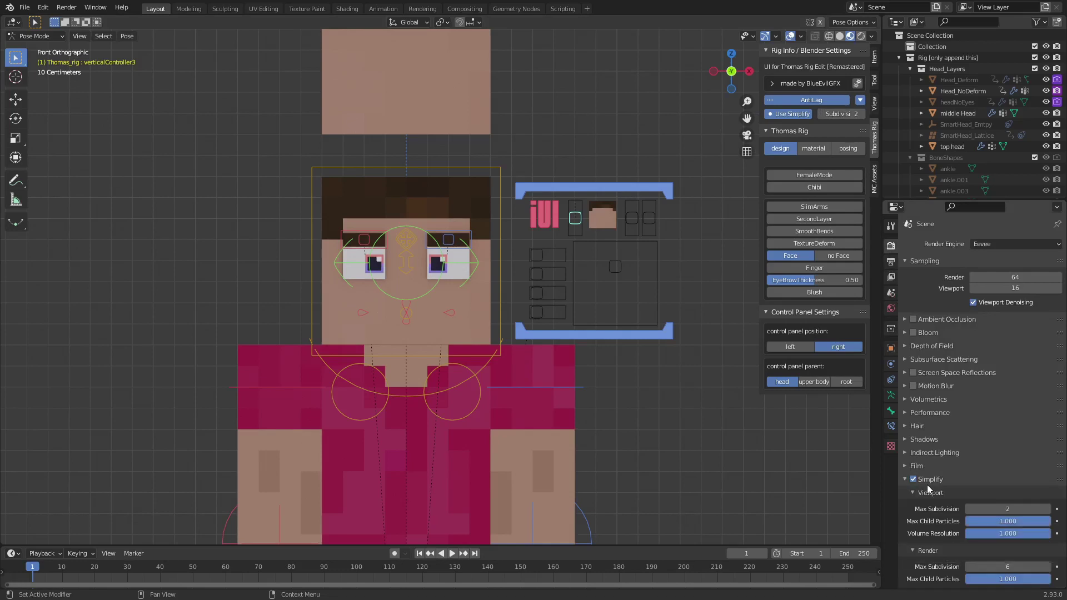
{"action": "scroll", "coordinate": [926, 485], "scroll_direction": "down", "scroll_amount": 3}
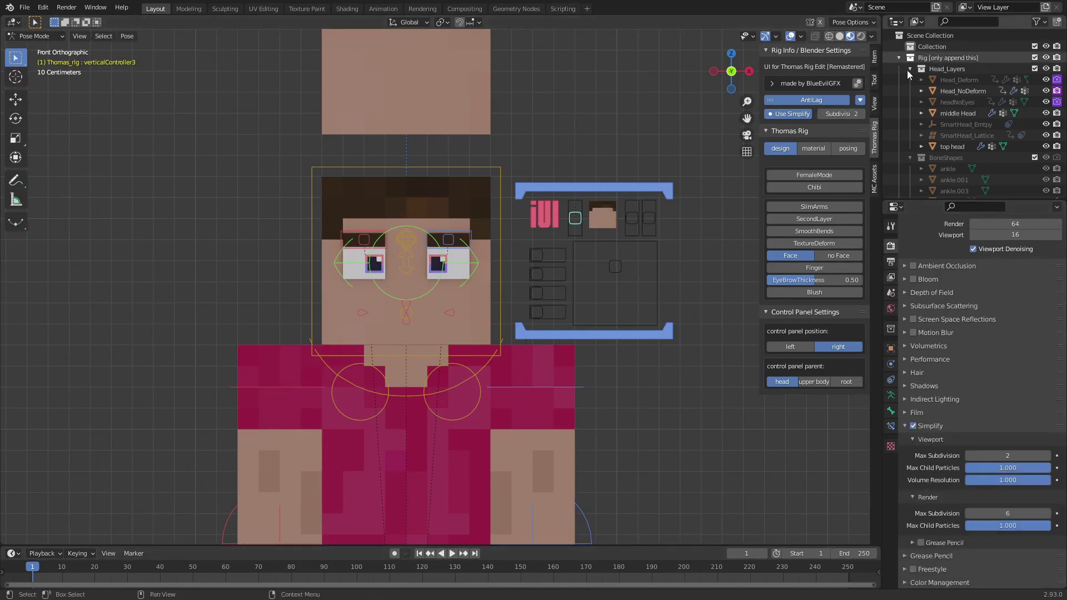
{"action": "left_click_drag", "start_coordinate": [882, 80], "coordinate": [961, 82]}
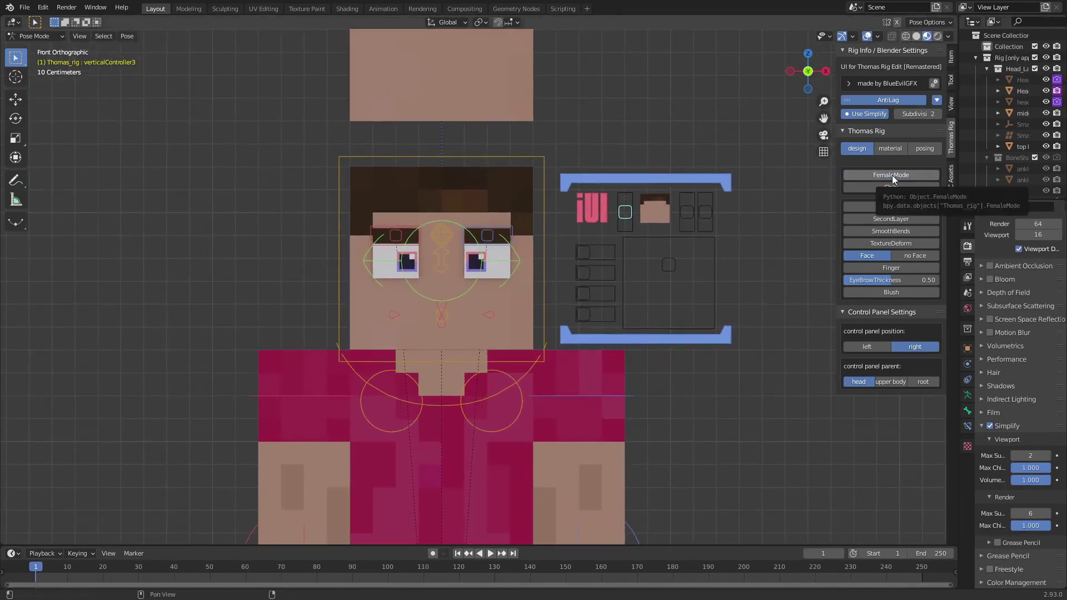
- Turn on the rig's Chibi option with the whole character in an angled view
{"action": "scroll", "coordinate": [672, 336], "scroll_direction": "down", "scroll_amount": 4}
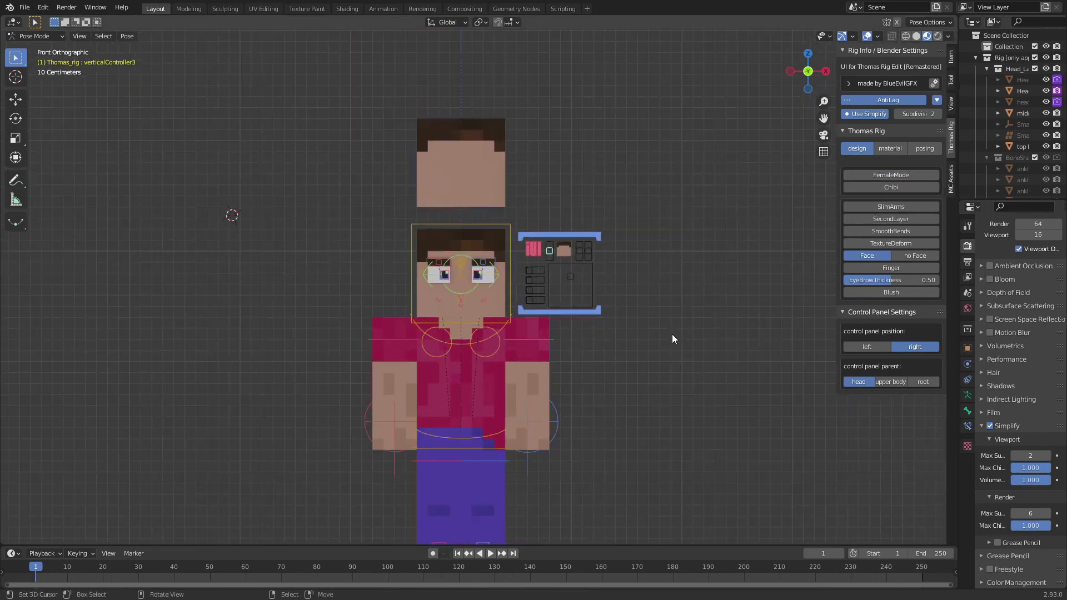
{"action": "middle_click_drag", "start_coordinate": [672, 335], "coordinate": [879, 237]}
{"action": "left_click", "coordinate": [885, 188]}
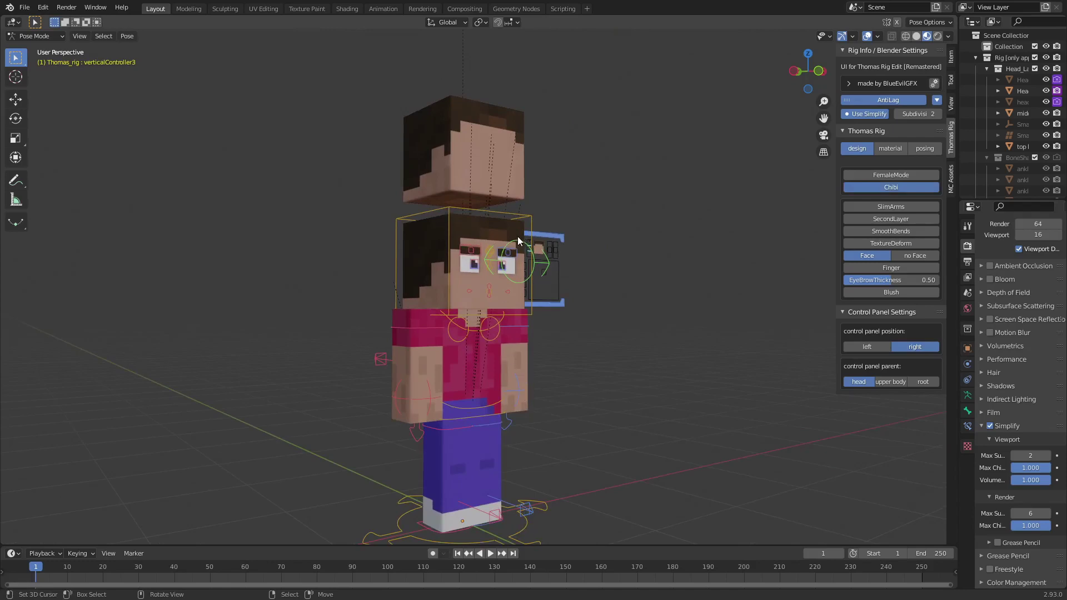
- Turn off the rig's Chibi option with the character seen from the front
{"action": "middle_click_drag", "start_coordinate": [515, 265], "coordinate": [499, 268]}
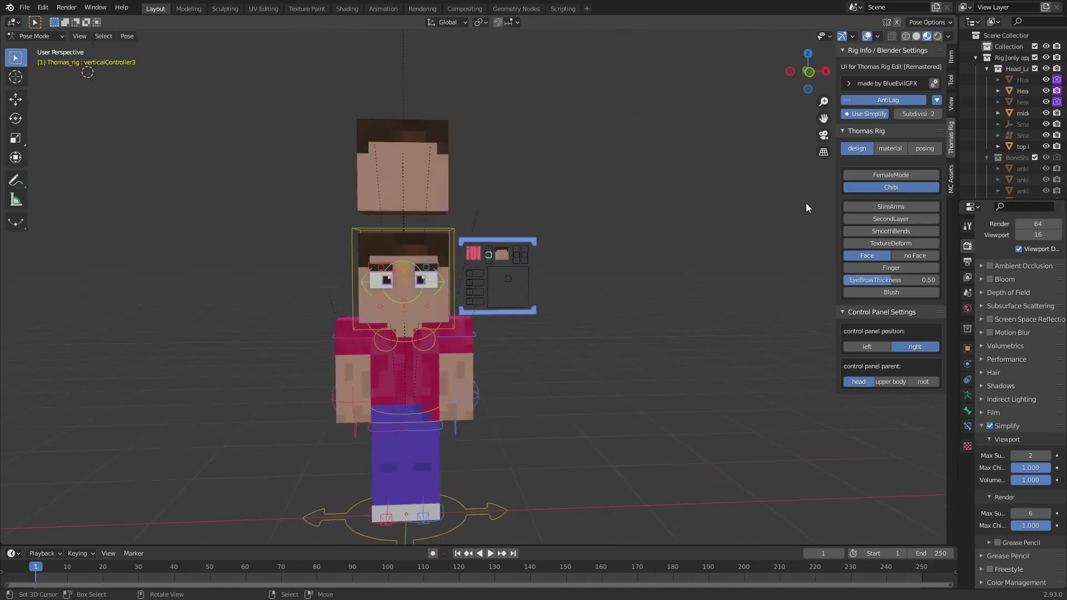
{"action": "left_click", "coordinate": [870, 189]}
{"action": "middle_click_drag", "start_coordinate": [739, 278], "coordinate": [772, 274]}
- Try the SlimArms, SecondLayer, SmoothBends and TextureDeform options, turning all four on and back off
{"action": "left_click", "coordinate": [892, 210]}
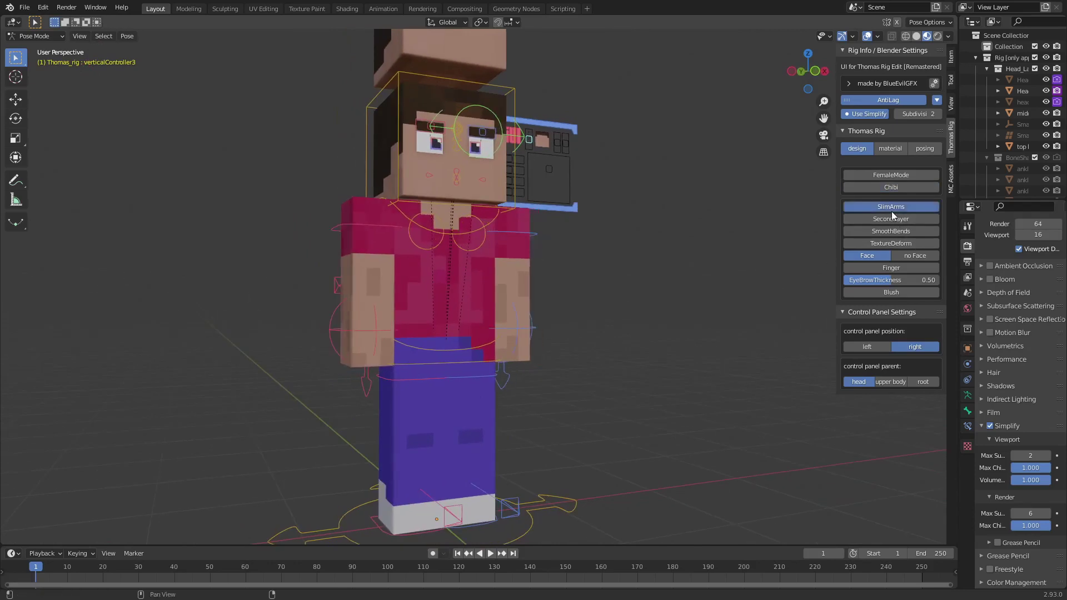
{"action": "left_click", "coordinate": [891, 218]}
{"action": "left_click", "coordinate": [891, 232]}
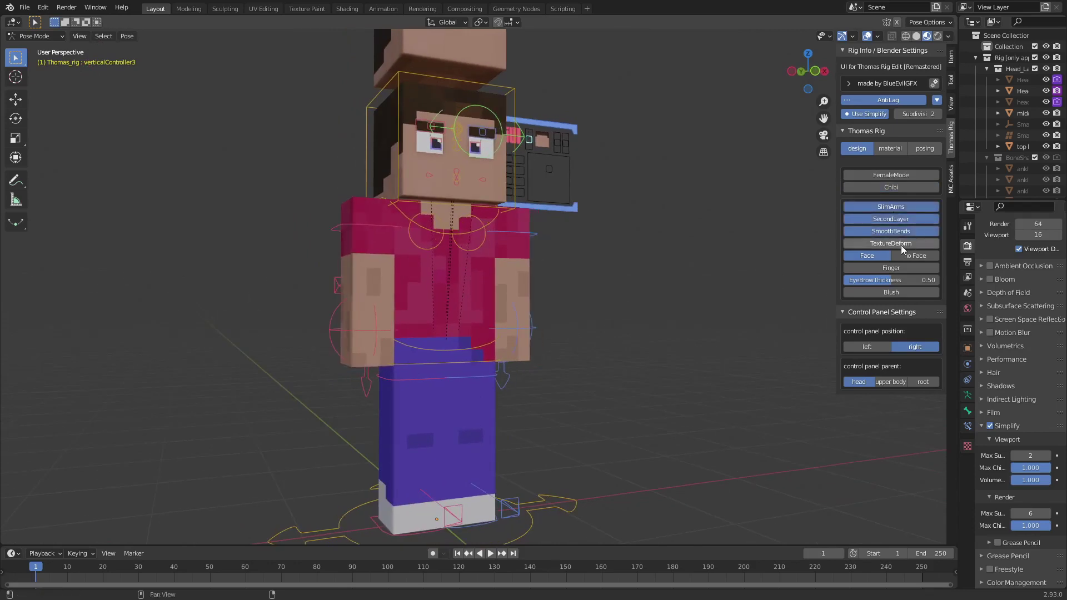
{"action": "left_click", "coordinate": [901, 245]}
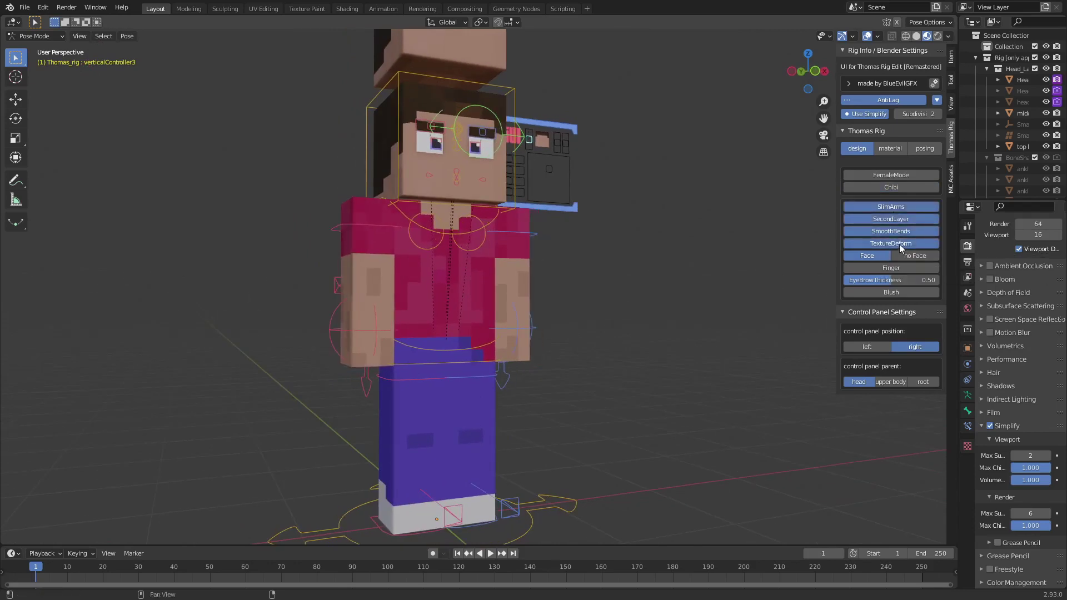
{"action": "left_click_drag", "start_coordinate": [900, 245], "coordinate": [891, 209]}
- Switch the rig to no Face in a close view of the head
{"action": "middle_click_drag", "start_coordinate": [536, 250], "coordinate": [550, 335], "text": "shift"}
{"action": "scroll", "coordinate": [558, 373], "scroll_direction": "up", "scroll_amount": 4}
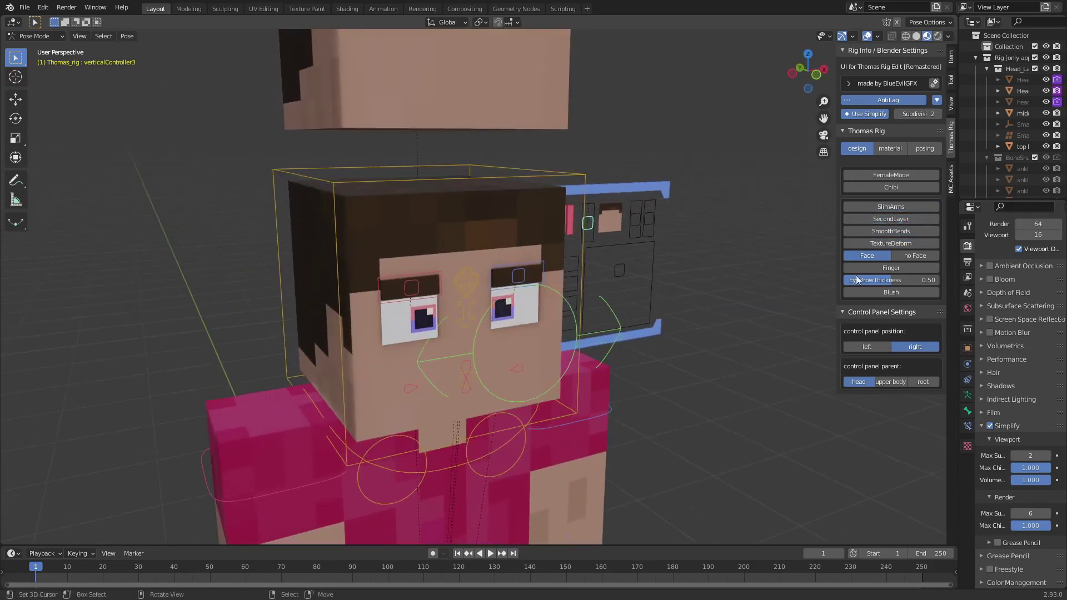
{"action": "left_click", "coordinate": [898, 255]}
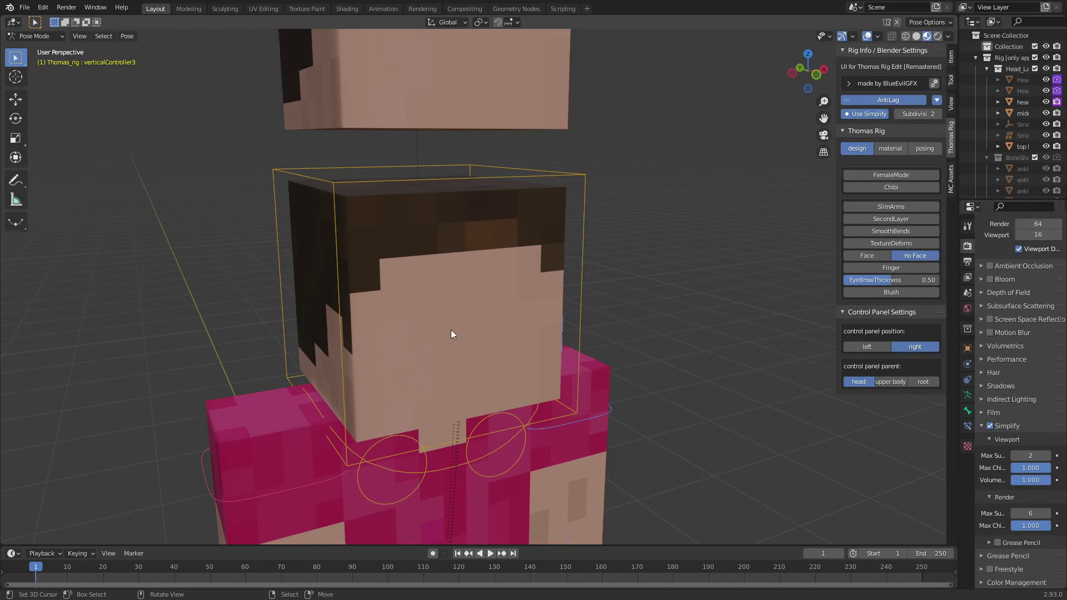
{"action": "middle_click_drag", "start_coordinate": [422, 341], "coordinate": [394, 329]}
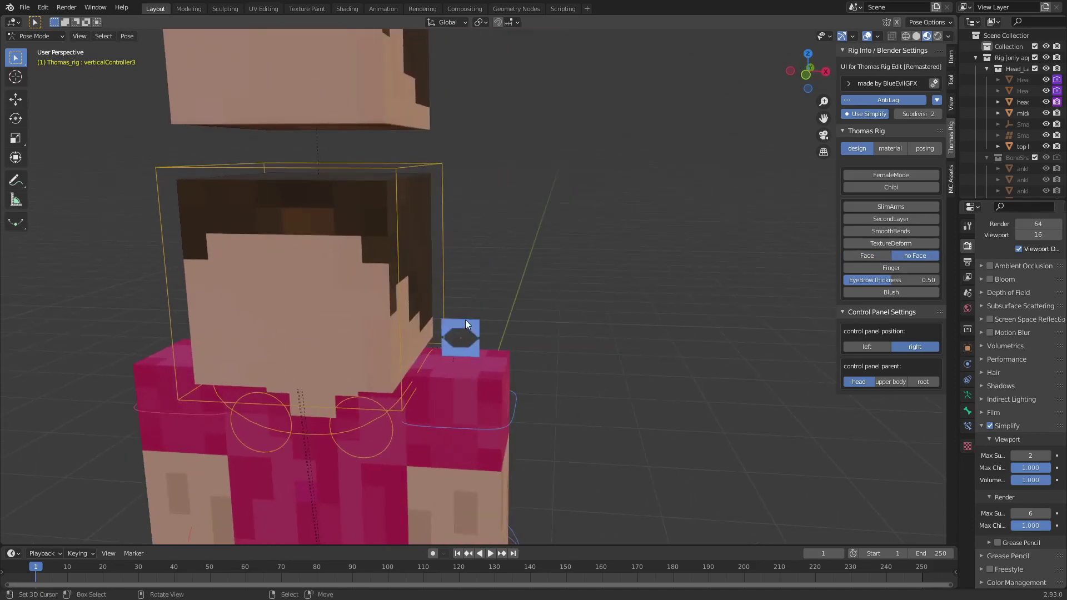
- Select the Head.Main bone and try moving it, cancelling the move
{"action": "right_click_drag", "start_coordinate": [465, 320], "coordinate": [507, 373]}
{"action": "left_click", "coordinate": [451, 307]}
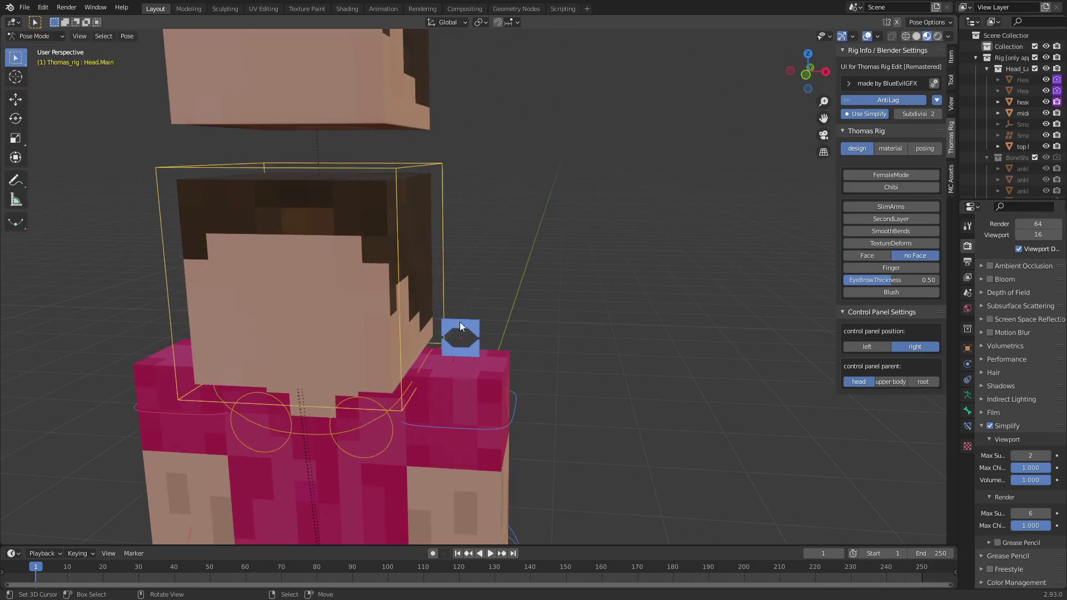
{"action": "key", "text": "g"}
{"action": "right_click", "coordinate": [492, 341]}
- Switch the rig back to Face and try the Finger option, turning it on and off again
{"action": "middle_click_drag", "start_coordinate": [525, 338], "coordinate": [555, 299]}
{"action": "middle_click_drag", "start_coordinate": [521, 397], "coordinate": [576, 274]}
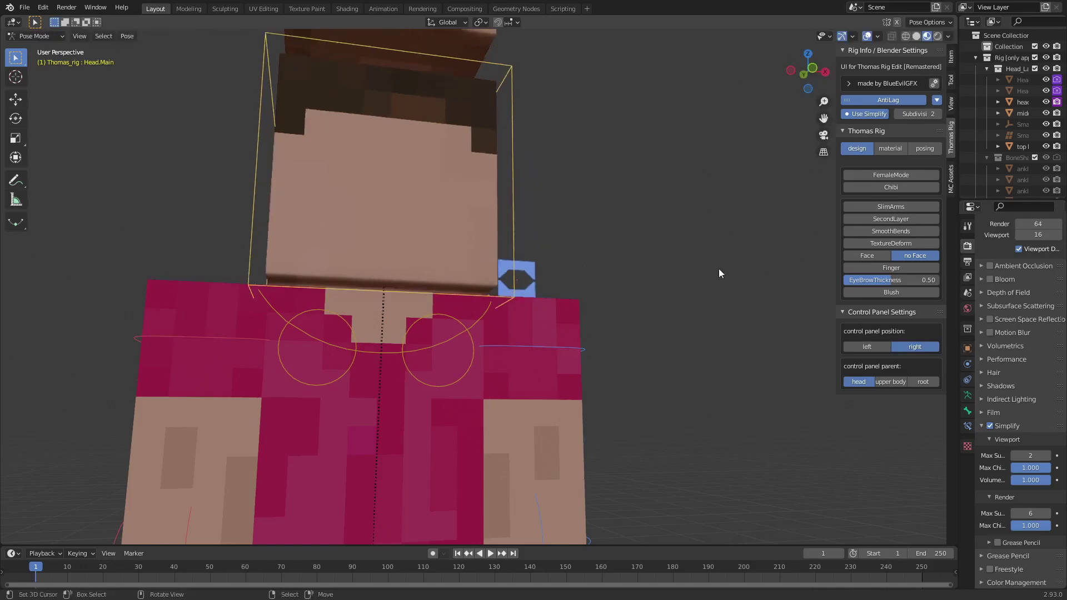
{"action": "left_click", "coordinate": [862, 255]}
{"action": "left_click", "coordinate": [868, 268]}
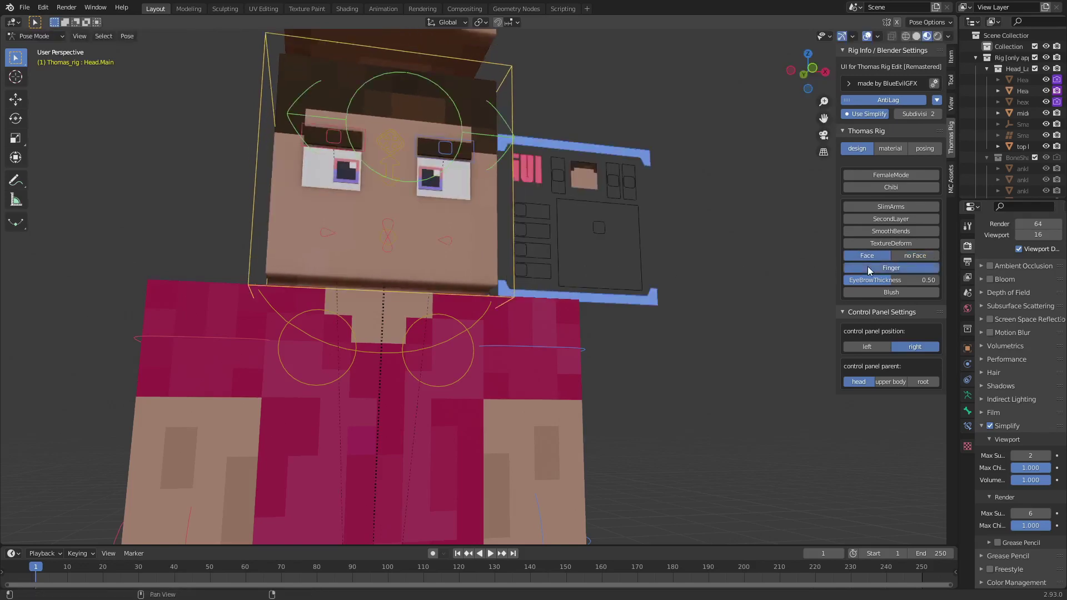
{"action": "left_click", "coordinate": [867, 268]}
- Set EyeBrowThickness to 0.52 and try the Blush option, leaving it off
{"action": "middle_click_drag", "start_coordinate": [601, 294], "coordinate": [658, 399], "text": "shift"}
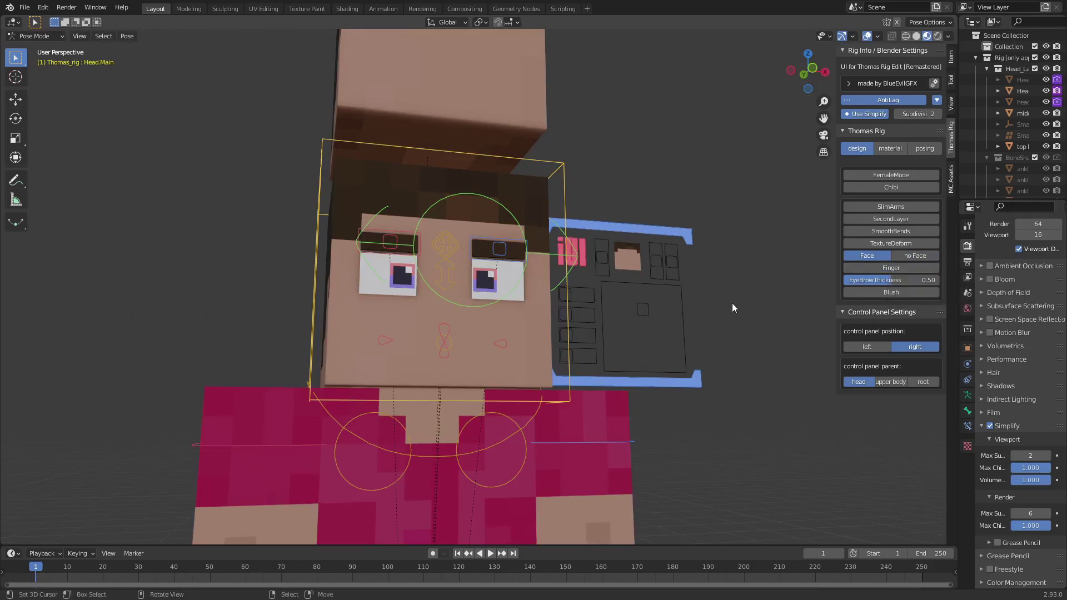
{"action": "scroll", "coordinate": [731, 302], "scroll_direction": "up", "scroll_amount": 2}
{"action": "mouse_move", "coordinate": [878, 281]}
{"action": "left_mouse_down"}
{"action": "mouse_move", "coordinate": [858, 281]}
{"action": "mouse_move", "coordinate": [896, 281]}
{"action": "left_mouse_up"}
{"action": "left_click", "coordinate": [890, 292]}
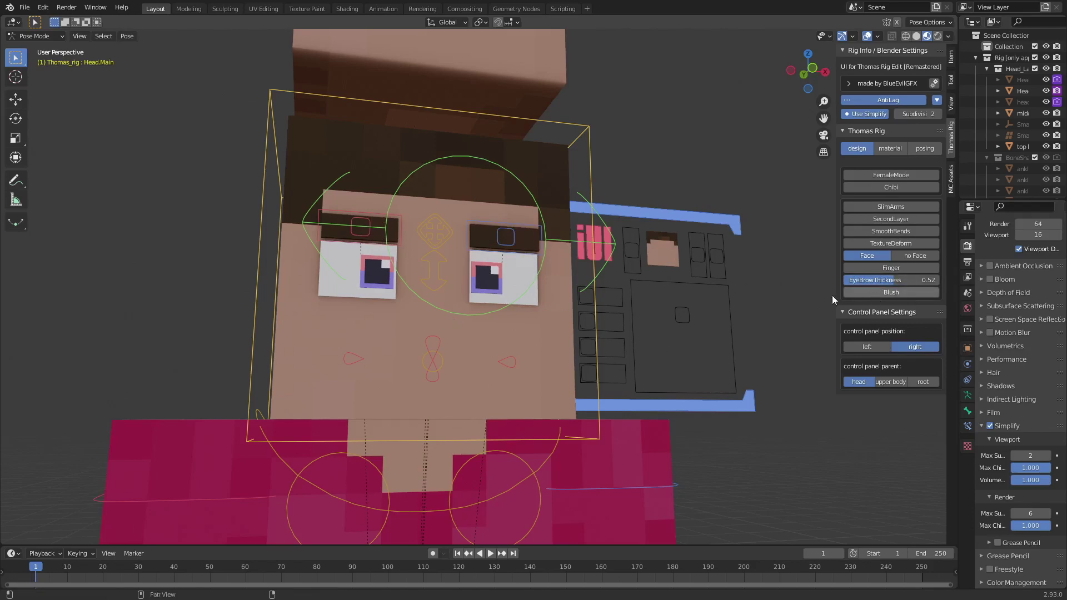
{"action": "left_click", "coordinate": [892, 292]}
- Show the Thomas Rig material settings with the character's face in close view
{"action": "scroll", "coordinate": [722, 389], "scroll_direction": "down", "scroll_amount": 2}
{"action": "middle_click_drag", "start_coordinate": [622, 451], "coordinate": [647, 328], "text": "shift"}
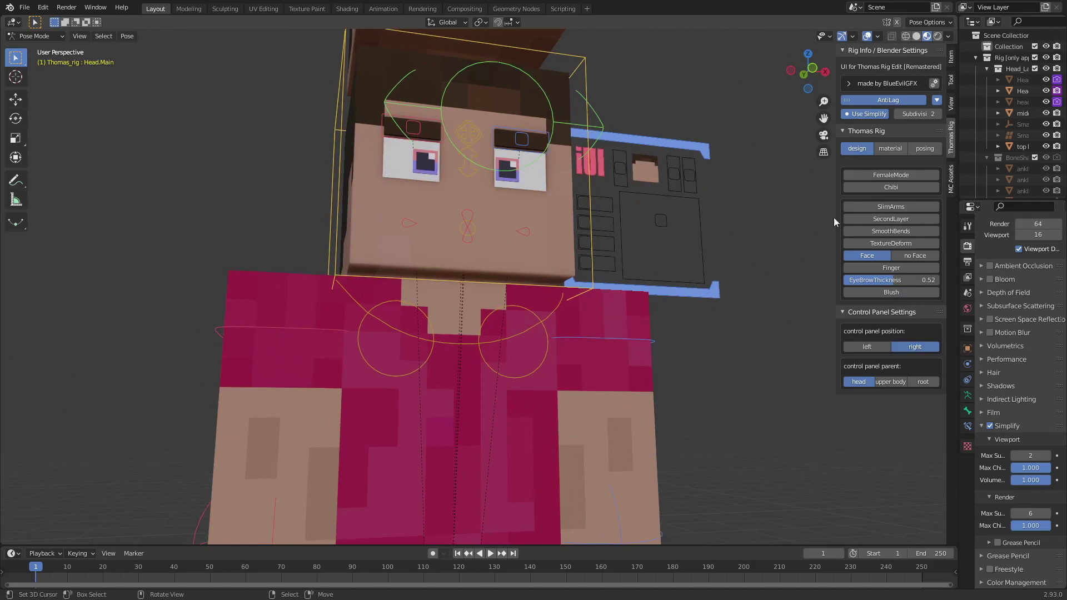
{"action": "left_click", "coordinate": [888, 149]}
{"action": "middle_click_drag", "start_coordinate": [682, 251], "coordinate": [640, 280]}
{"action": "scroll", "coordinate": [652, 272], "scroll_direction": "up", "scroll_amount": 2}
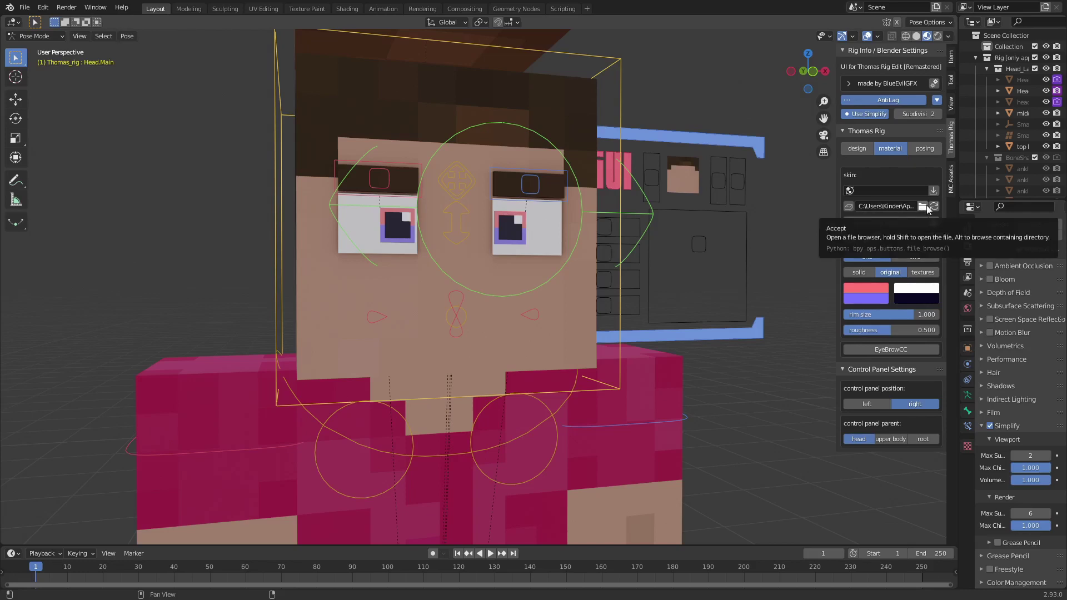
- Download the BlueEvilGFX skin for the rig and unpack the skin image
{"action": "left_click", "coordinate": [889, 191]}
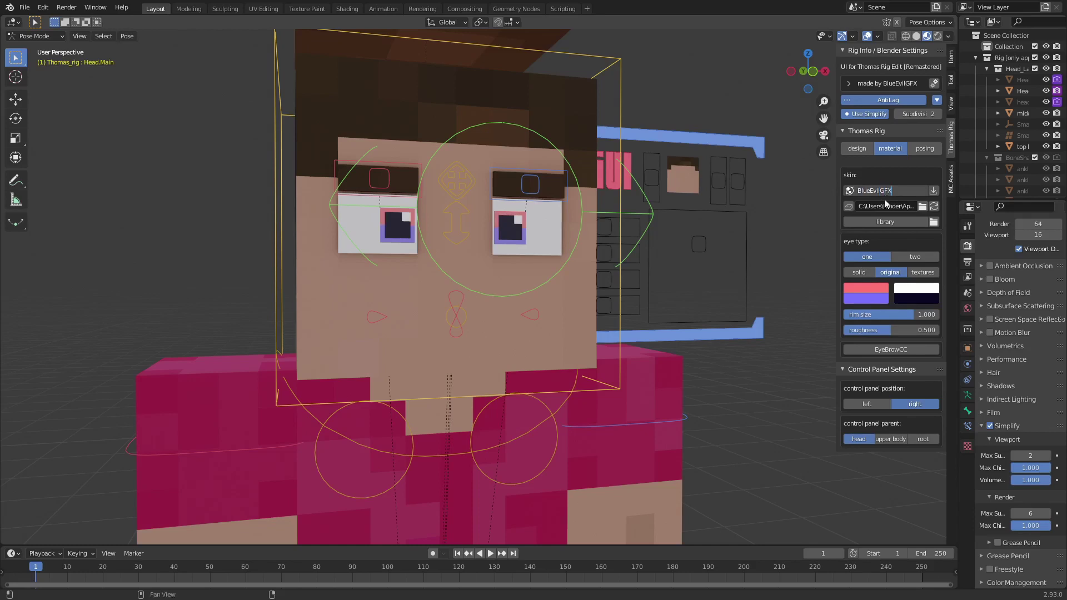
{"action": "key", "text": "Return"}
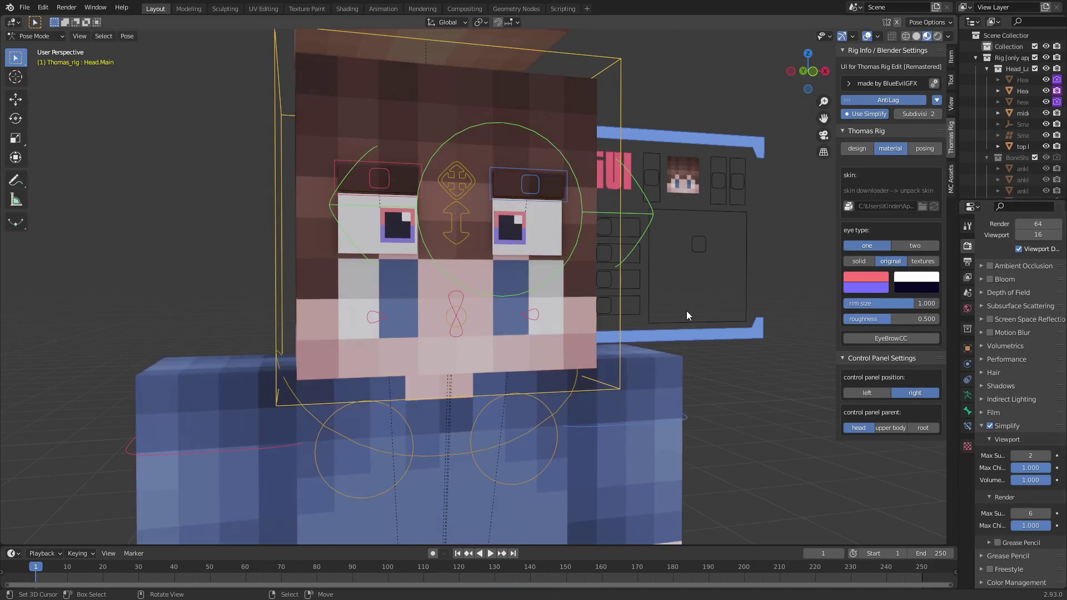
{"action": "left_click", "coordinate": [844, 207]}
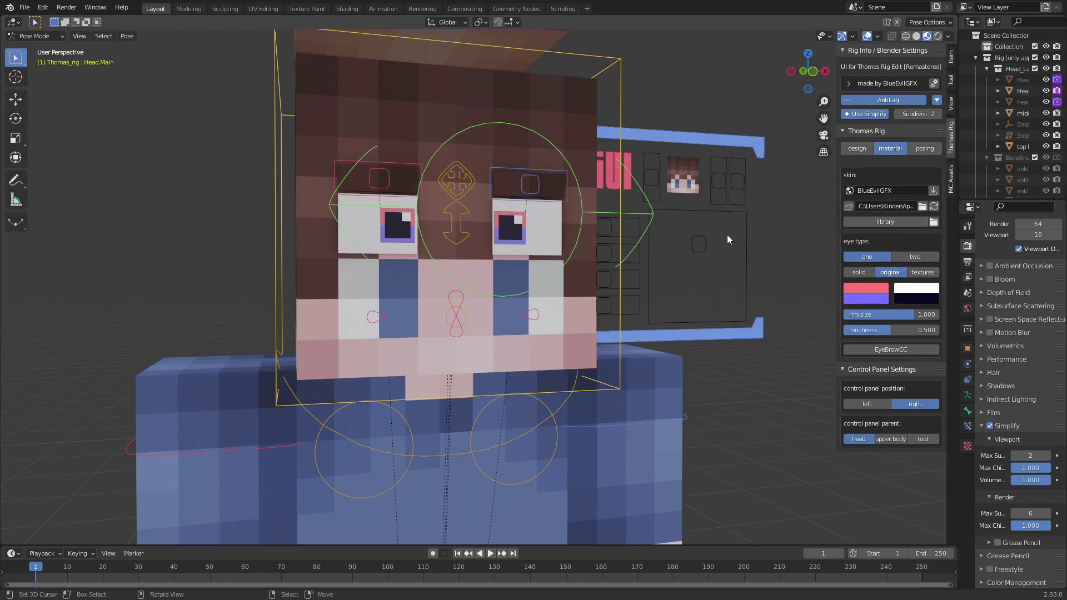
- Show the add-on's skins folder in File Explorer, select BlueEvilGFX.png and close the folder
{"action": "left_click", "coordinate": [933, 223]}
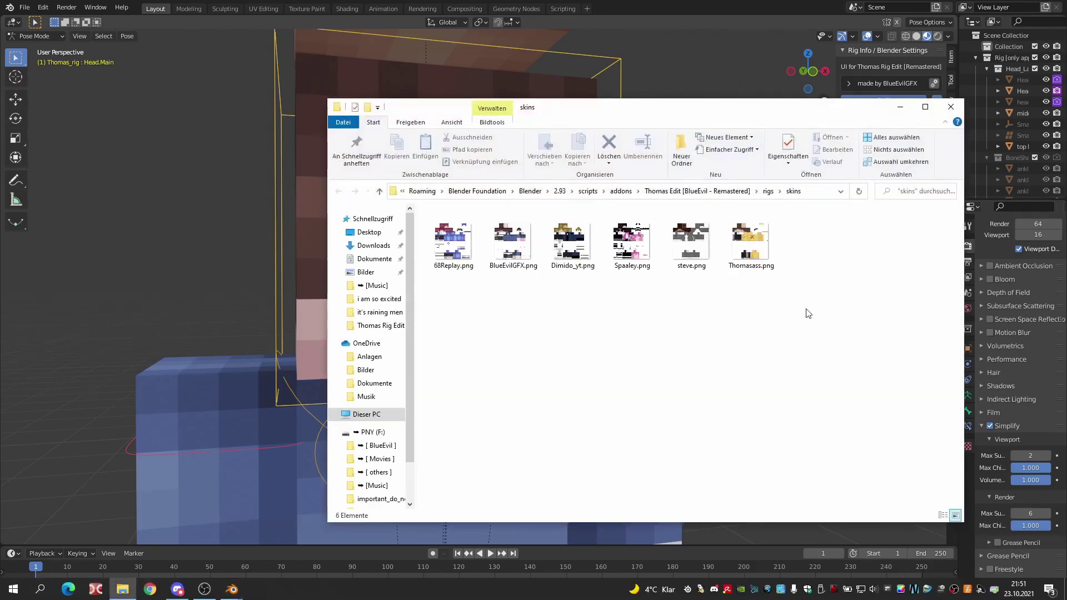
{"action": "left_click_drag", "start_coordinate": [806, 309], "coordinate": [509, 300]}
{"action": "left_click", "coordinate": [509, 247]}
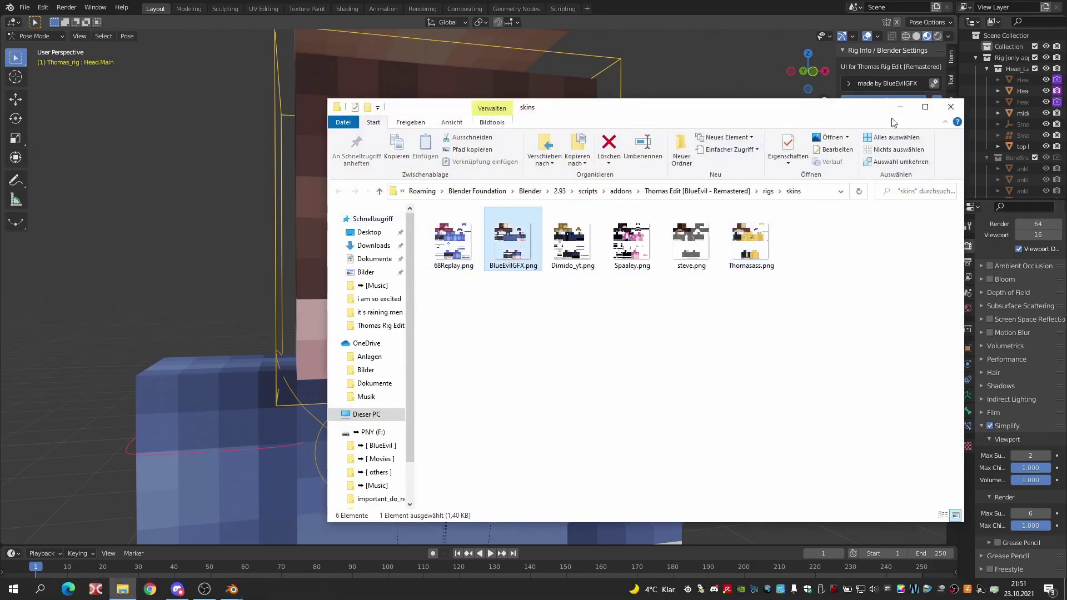
{"action": "left_click", "coordinate": [951, 107]}
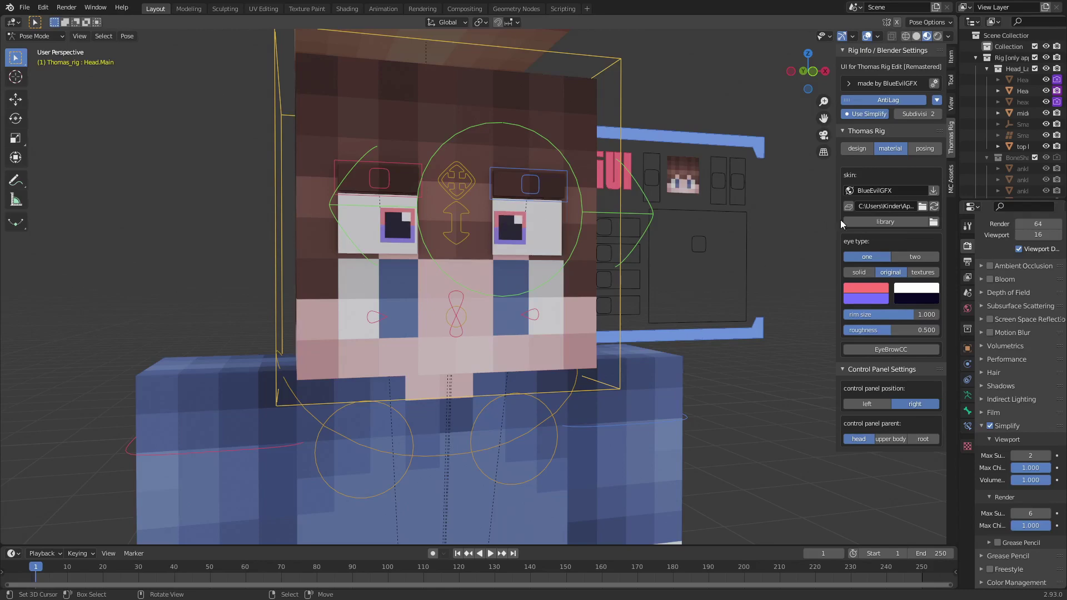
- Apply the steve.png skin from the skin library to the rig
{"action": "left_click", "coordinate": [885, 221]}
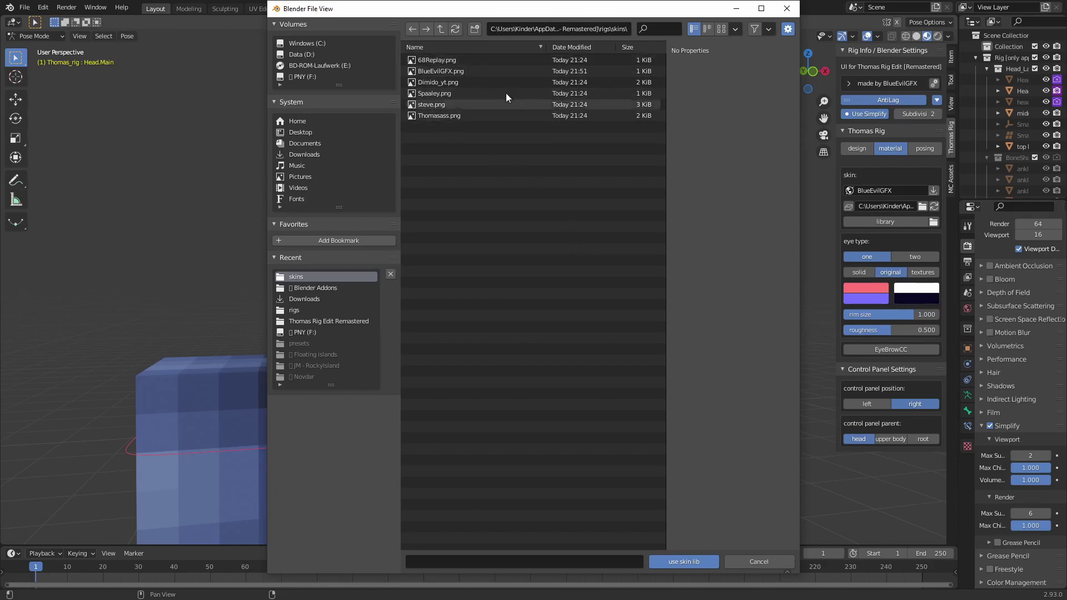
{"action": "left_click", "coordinate": [787, 8]}
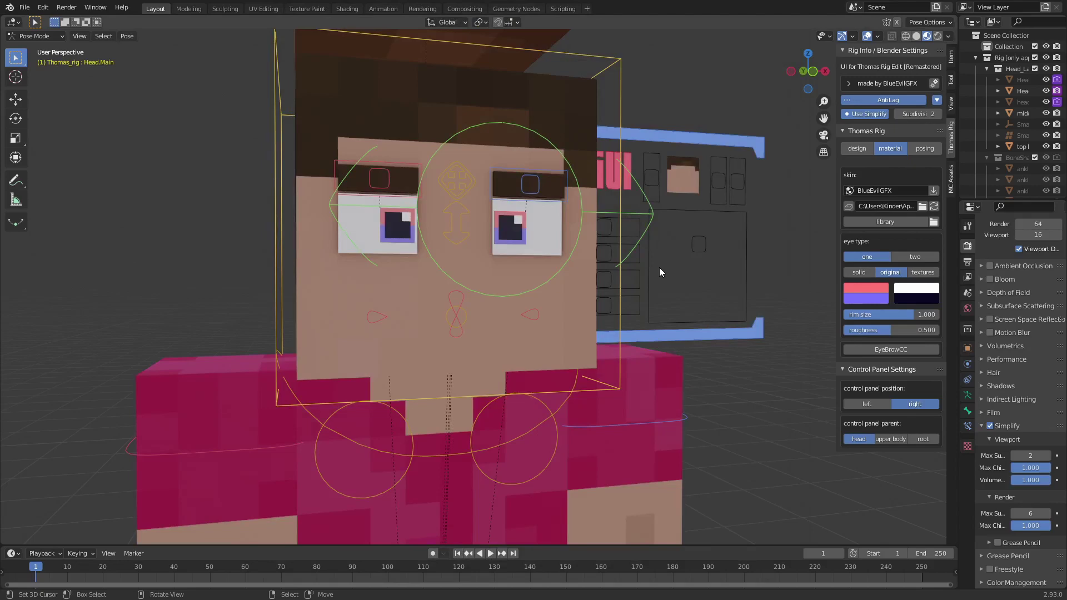
- Try the solid and original eye types and switch the eyes to textures
{"action": "scroll", "coordinate": [503, 169], "scroll_direction": "up", "scroll_amount": 3}
{"action": "scroll", "coordinate": [528, 204], "scroll_direction": "down", "scroll_amount": 3}
{"action": "scroll", "coordinate": [542, 208], "scroll_direction": "up", "scroll_amount": 2}
{"action": "scroll", "coordinate": [549, 212], "scroll_direction": "down", "scroll_amount": 2}
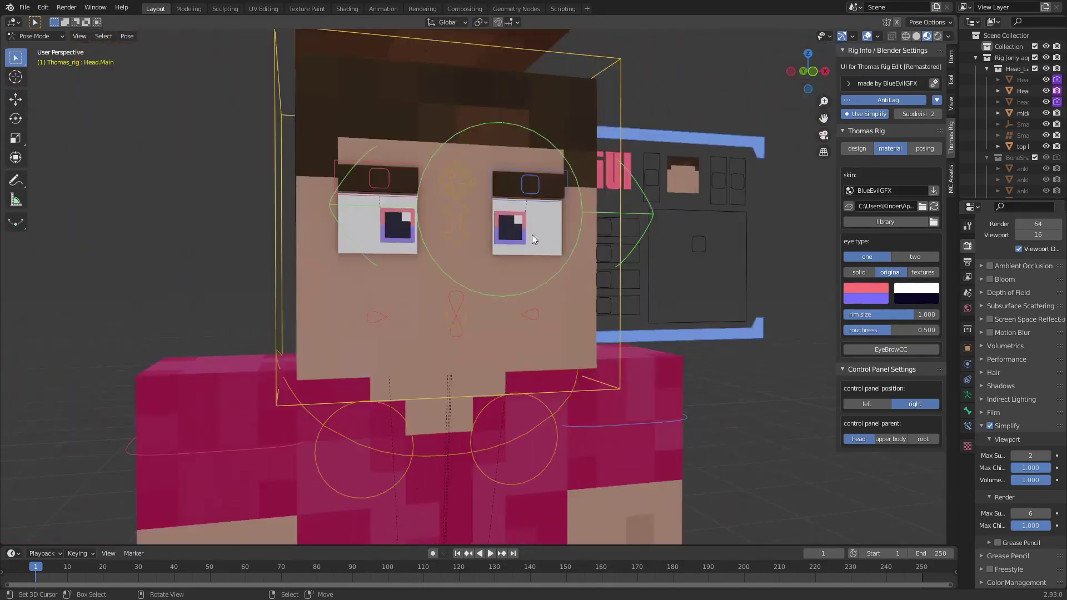
{"action": "left_click", "coordinate": [867, 272]}
{"action": "left_click", "coordinate": [889, 272]}
{"action": "left_click", "coordinate": [922, 273]}
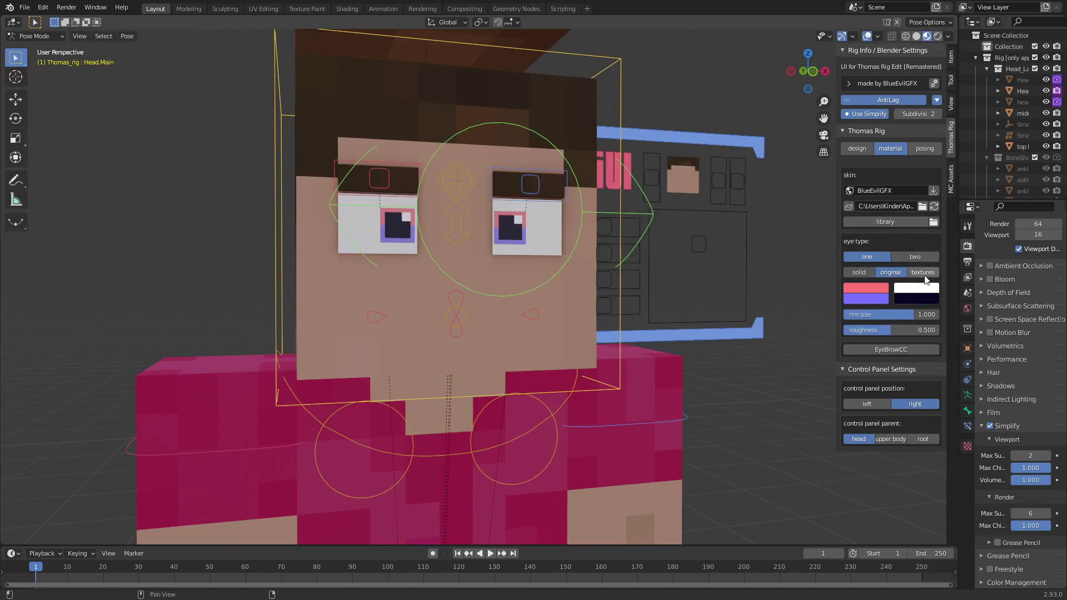
- Compare eye textures a and b, set the eye roughness to 0 and choose texture d
{"action": "left_click", "coordinate": [855, 303]}
{"action": "left_click", "coordinate": [880, 304]}
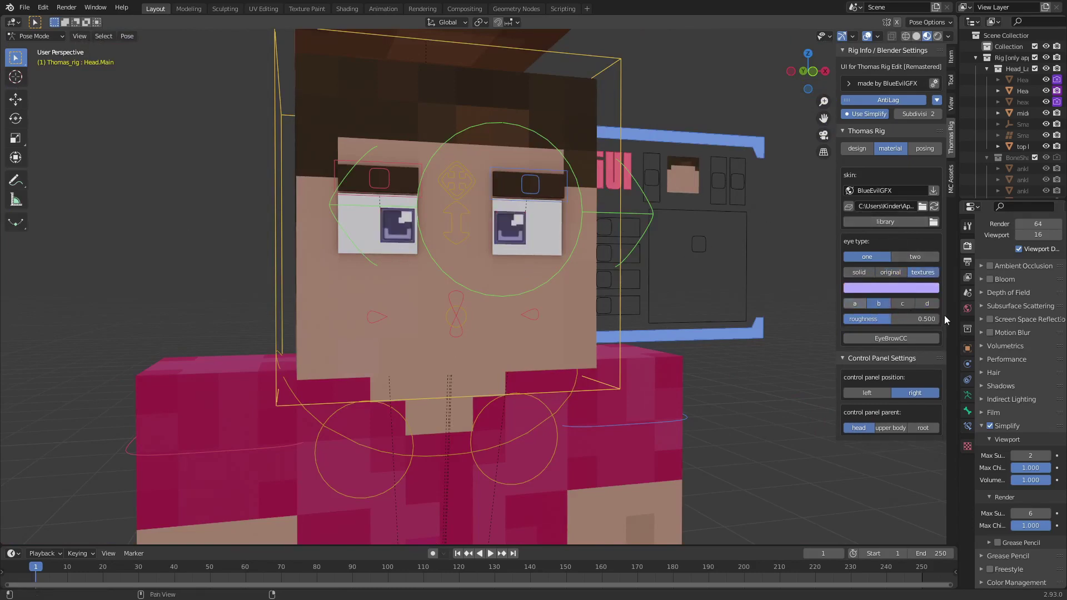
{"action": "left_click_drag", "start_coordinate": [882, 319], "coordinate": [836, 319]}
{"action": "left_click", "coordinate": [929, 304]}
- Recolour the textured eyes pink and then bright green
{"action": "left_click", "coordinate": [900, 287]}
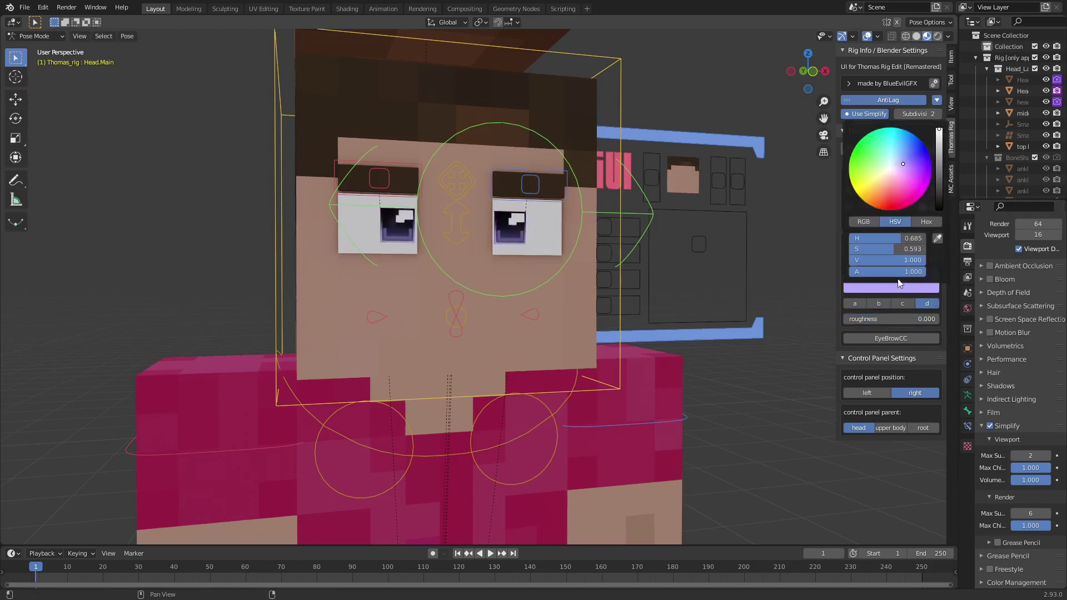
{"action": "mouse_move", "coordinate": [892, 195]}
{"action": "left_mouse_down"}
{"action": "mouse_move", "coordinate": [881, 204]}
{"action": "mouse_move", "coordinate": [899, 199]}
{"action": "left_mouse_up"}
{"action": "scroll", "coordinate": [443, 178], "scroll_direction": "up", "scroll_amount": 4}
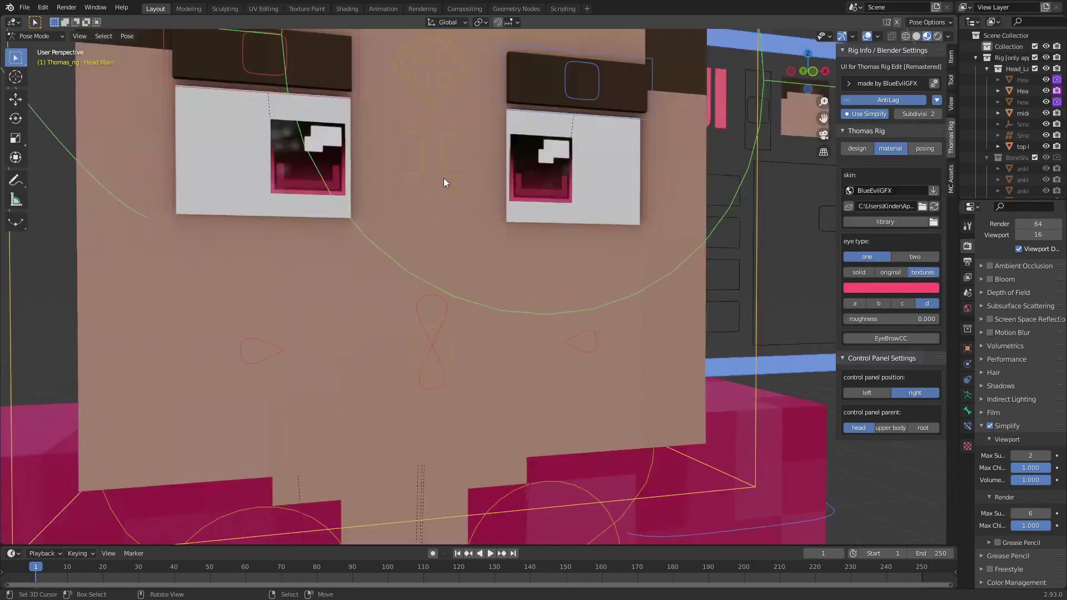
{"action": "left_click", "coordinate": [880, 288]}
{"action": "left_click_drag", "start_coordinate": [877, 166], "coordinate": [871, 147]}
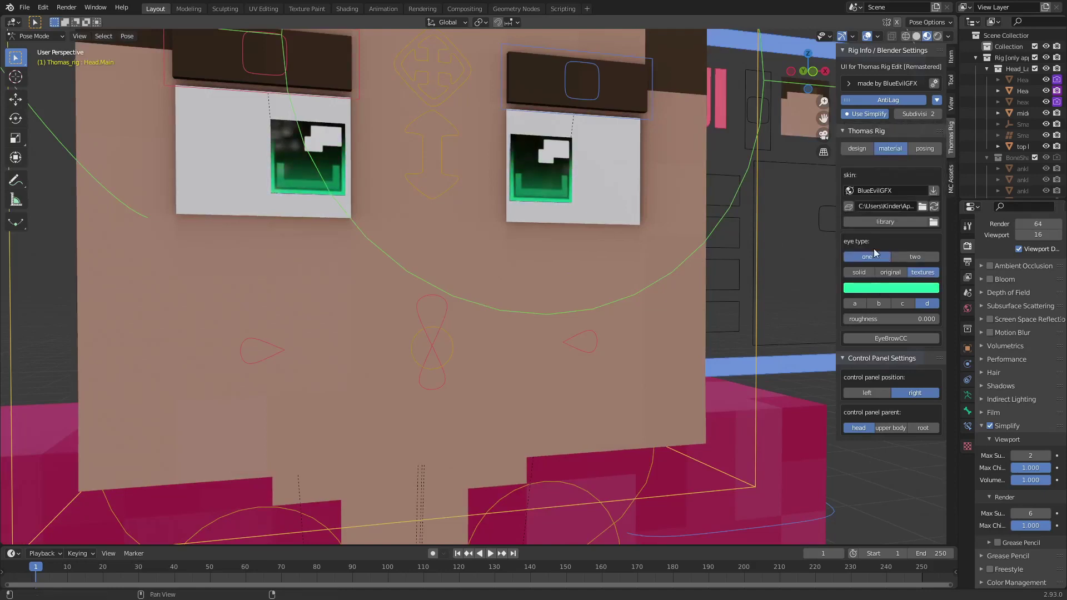
- Switch the eye type to two and colour one eye salmon red and the other green
{"action": "left_click", "coordinate": [915, 258]}
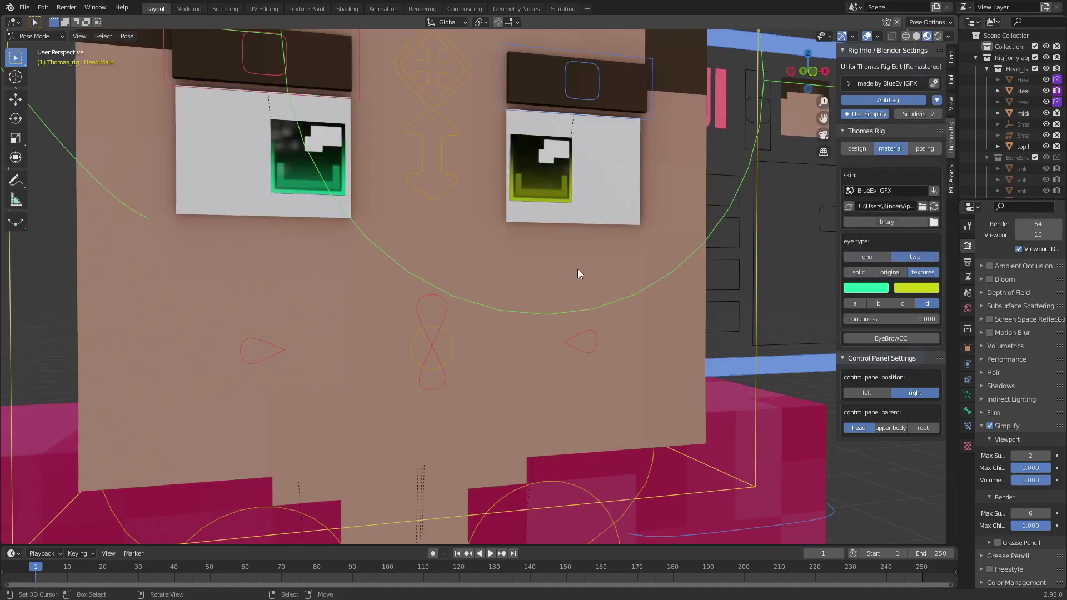
{"action": "left_click", "coordinate": [864, 287]}
{"action": "left_click_drag", "start_coordinate": [885, 173], "coordinate": [917, 143]}
{"action": "left_click", "coordinate": [914, 283]}
- Try a custom dark purple eyebrow colour with EyeBrowCC and turn the option back off
{"action": "left_click", "coordinate": [871, 338]}
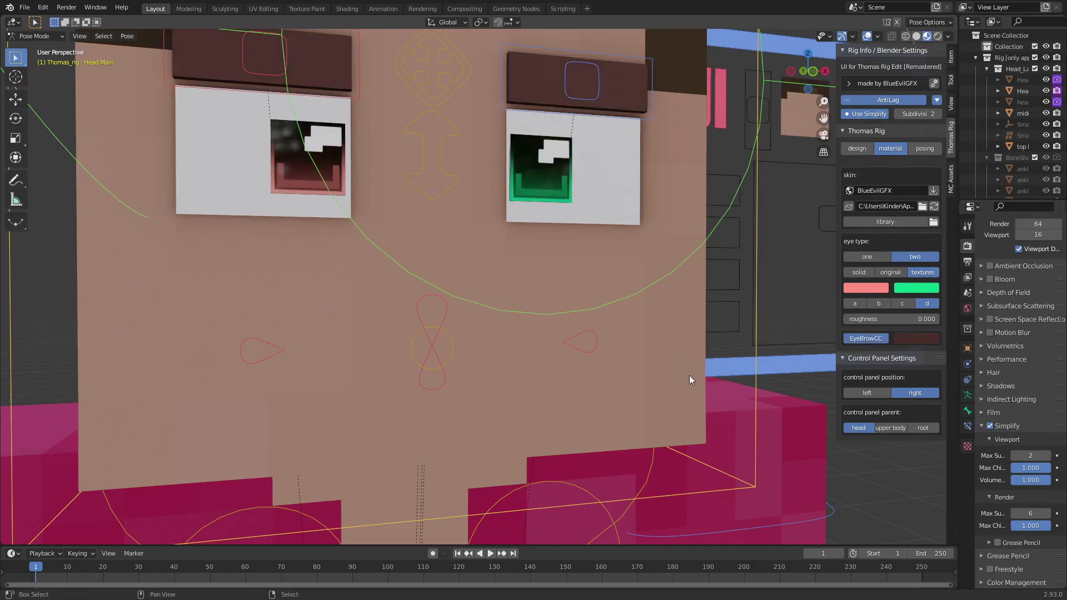
{"action": "scroll", "coordinate": [582, 223], "scroll_direction": "down", "scroll_amount": 4}
{"action": "middle_click_drag", "start_coordinate": [581, 222], "coordinate": [599, 272], "text": "shift"}
{"action": "scroll", "coordinate": [599, 273], "scroll_direction": "up", "scroll_amount": 2}
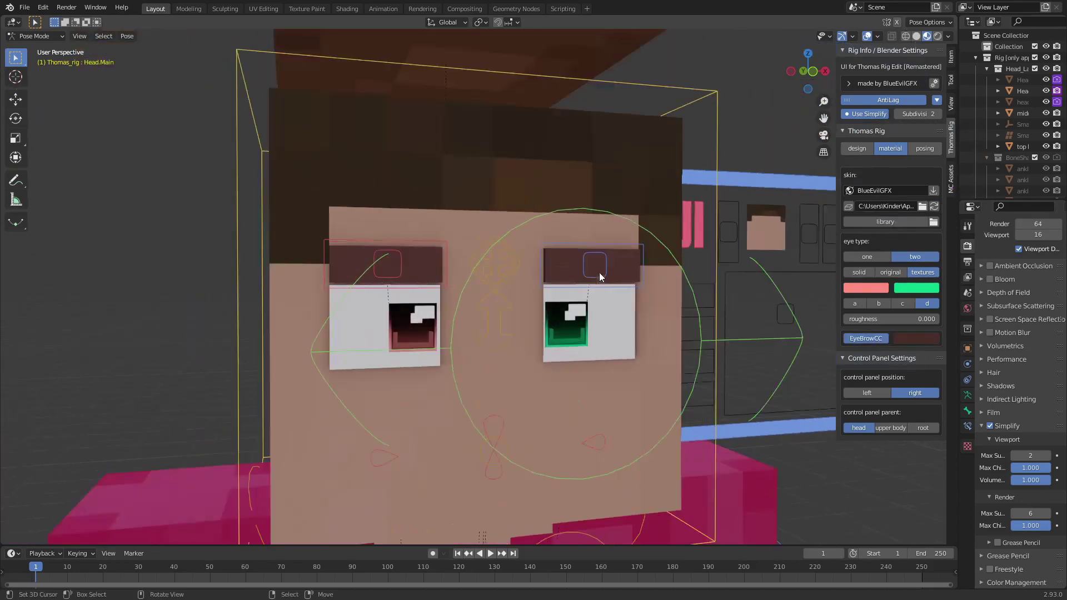
{"action": "left_click", "coordinate": [896, 338]}
{"action": "left_click", "coordinate": [925, 336]}
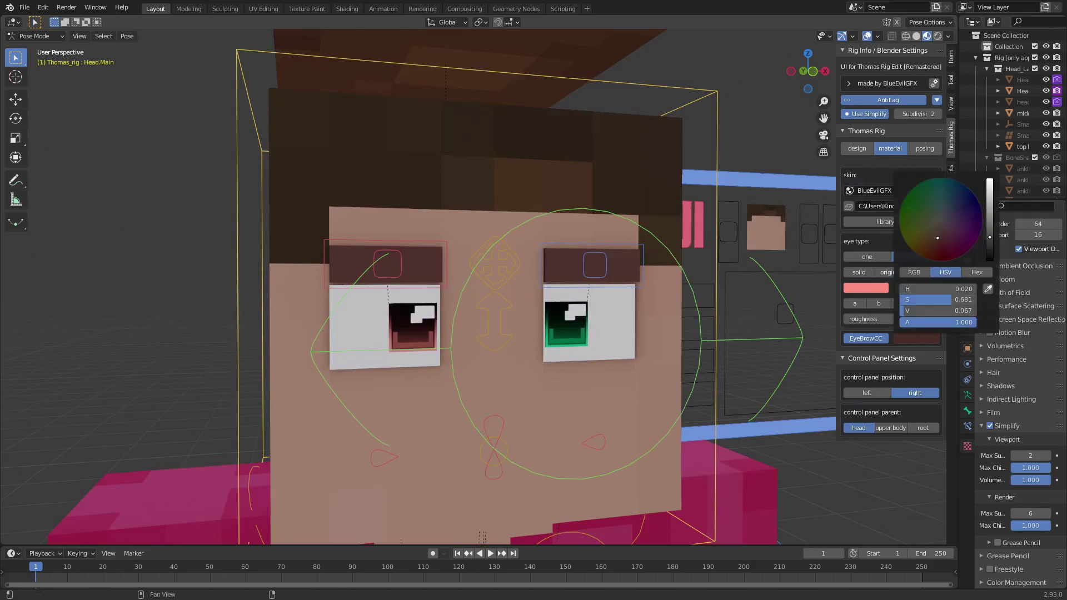
{"action": "mouse_move", "coordinate": [937, 238]}
{"action": "left_mouse_down"}
{"action": "mouse_move", "coordinate": [940, 207]}
{"action": "mouse_move", "coordinate": [944, 241]}
{"action": "left_mouse_up"}
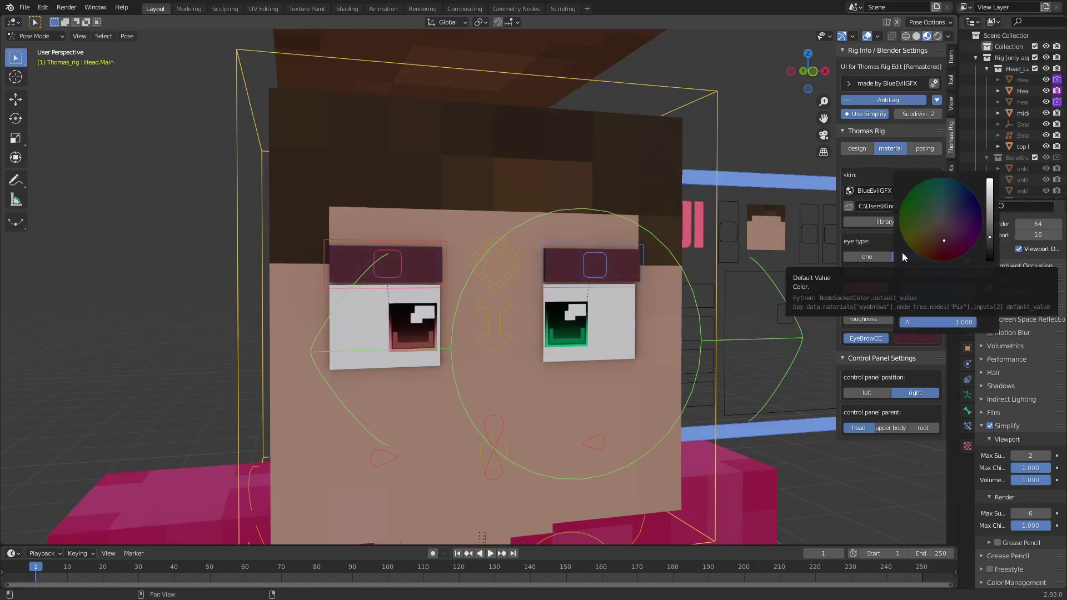
{"action": "left_click", "coordinate": [881, 338]}
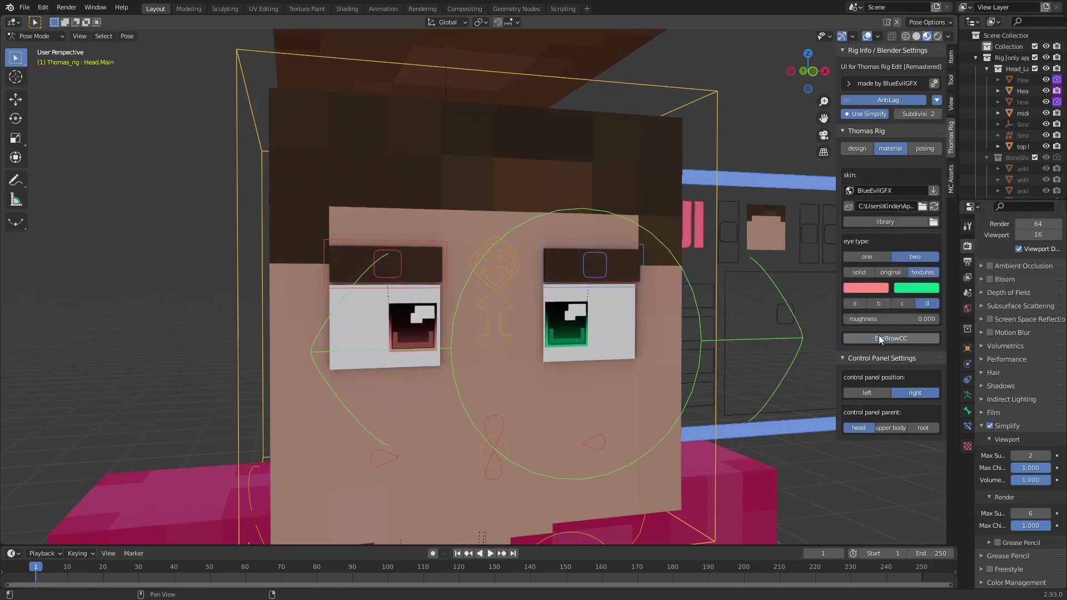
- Show the Thomas Rig posing settings
{"action": "left_click", "coordinate": [924, 151]}
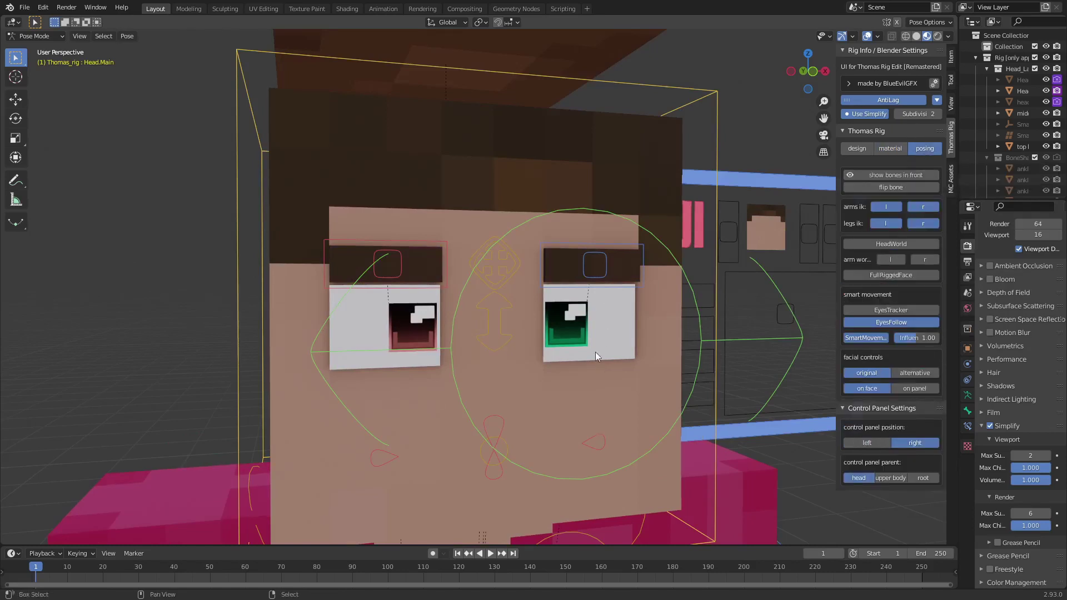
- Turn on showing the bones in front of the rig's body and turn it back off
{"action": "middle_click_drag", "start_coordinate": [595, 351], "coordinate": [619, 222], "text": "shift"}
{"action": "scroll", "coordinate": [618, 223], "scroll_direction": "down", "scroll_amount": 5}
{"action": "left_click", "coordinate": [869, 175]}
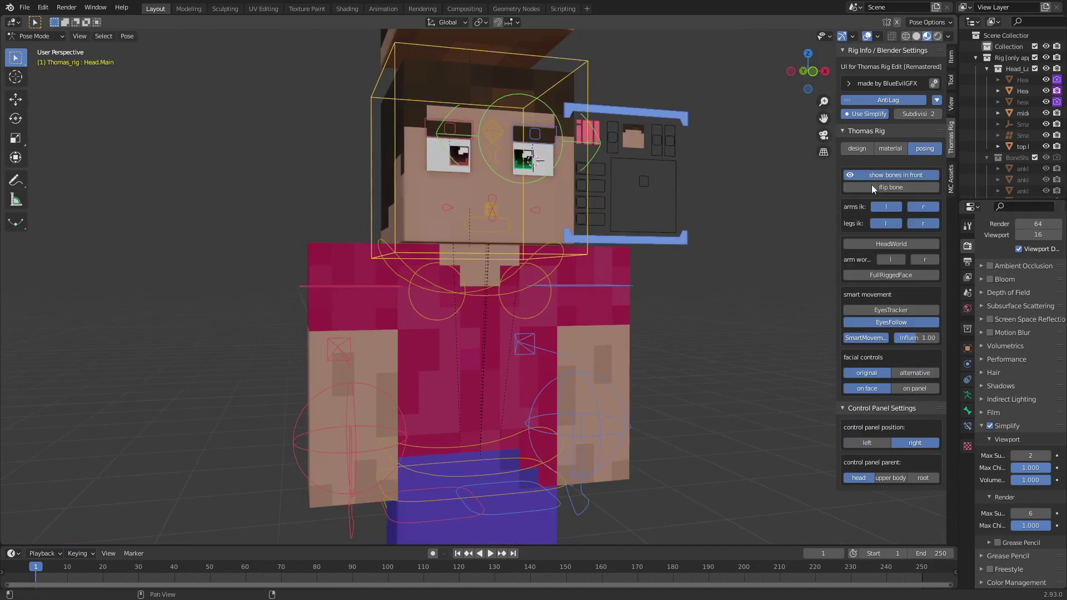
{"action": "left_click", "coordinate": [896, 175]}
- Turn on the flip bone, try rotating the whole rig around it, and turn the flip bone back off
{"action": "left_click", "coordinate": [891, 187]}
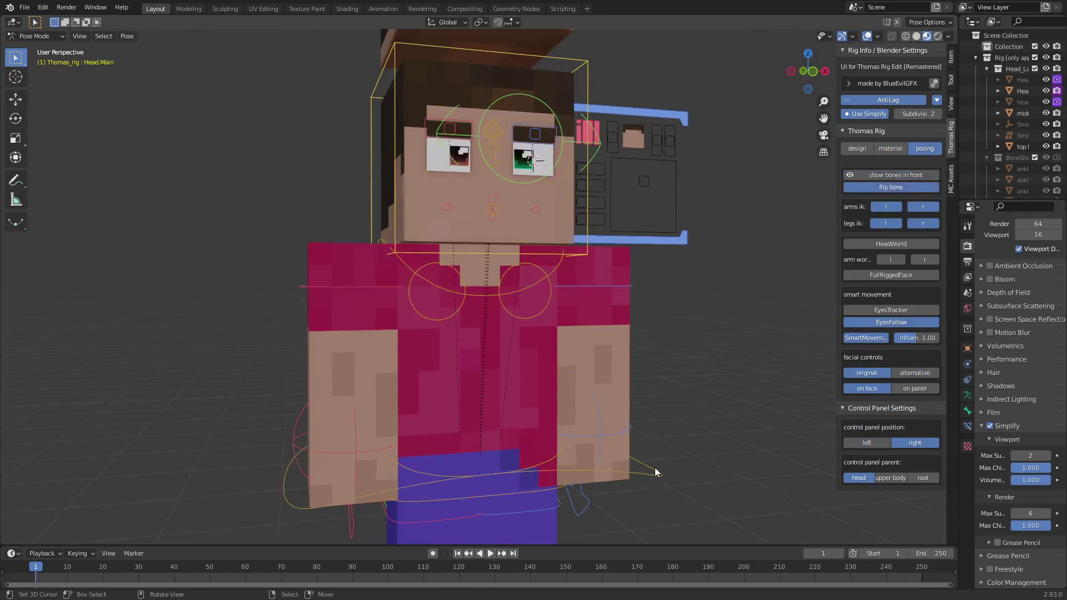
{"action": "scroll", "coordinate": [659, 467], "scroll_direction": "down", "scroll_amount": 3}
{"action": "key", "text": "r"}
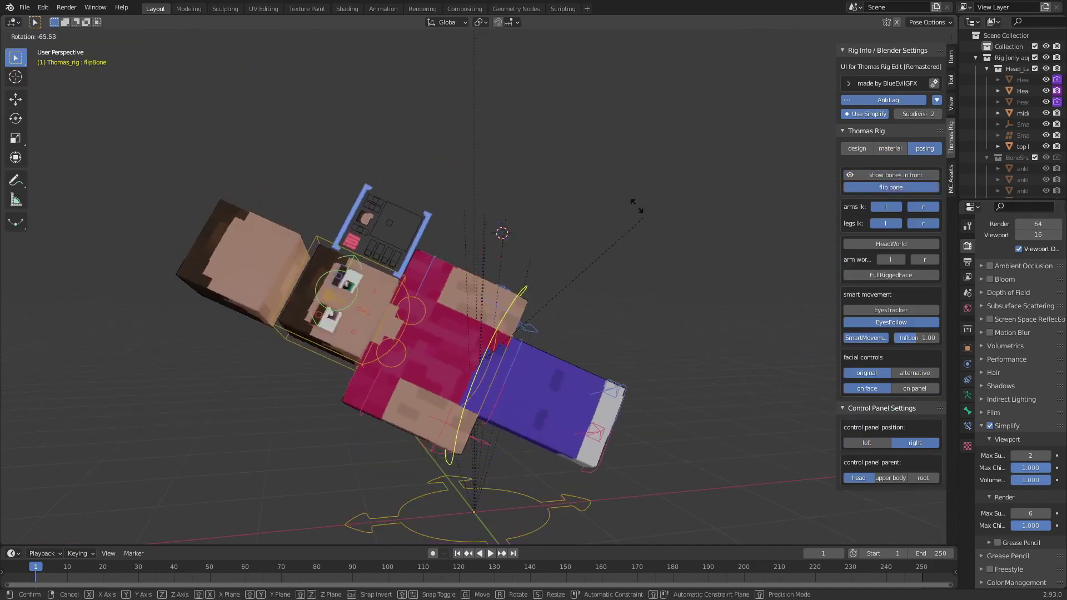
{"action": "right_click", "coordinate": [575, 329]}
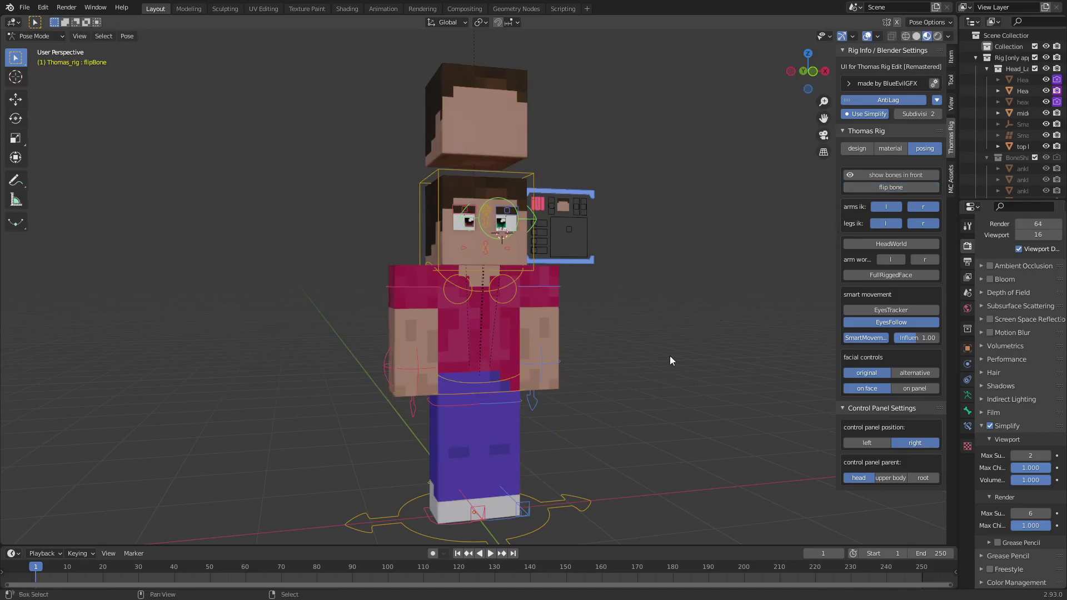
- Switch IK off for the left arm and both legs and turn it back on
{"action": "scroll", "coordinate": [668, 355], "scroll_direction": "up", "scroll_amount": 6}
{"action": "scroll", "coordinate": [716, 297], "scroll_direction": "down", "scroll_amount": 4}
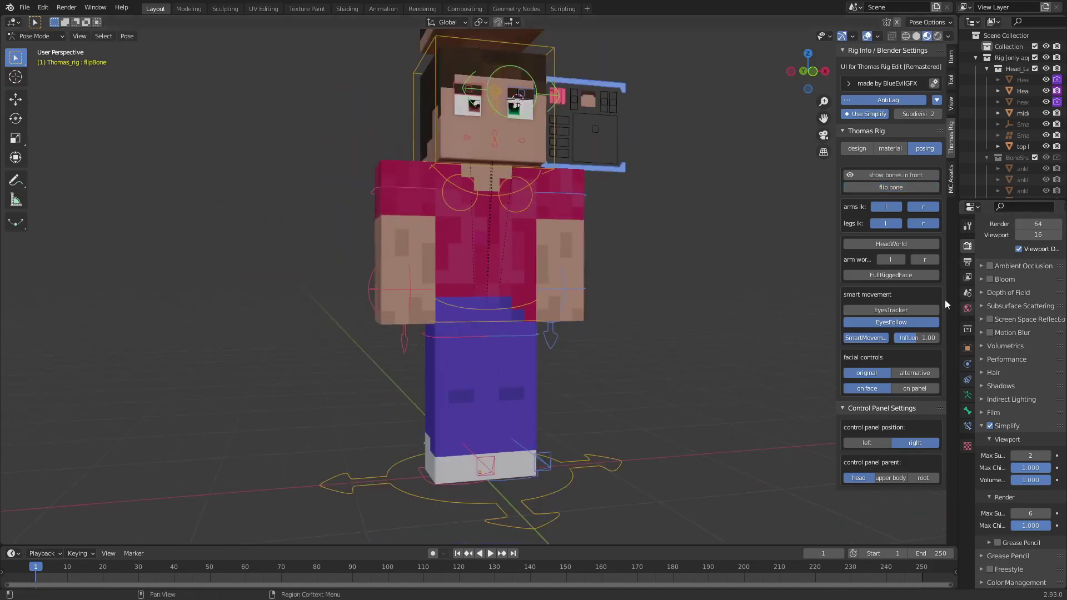
{"action": "left_click", "coordinate": [894, 208]}
{"action": "left_click", "coordinate": [889, 223]}
{"action": "left_click", "coordinate": [920, 223]}
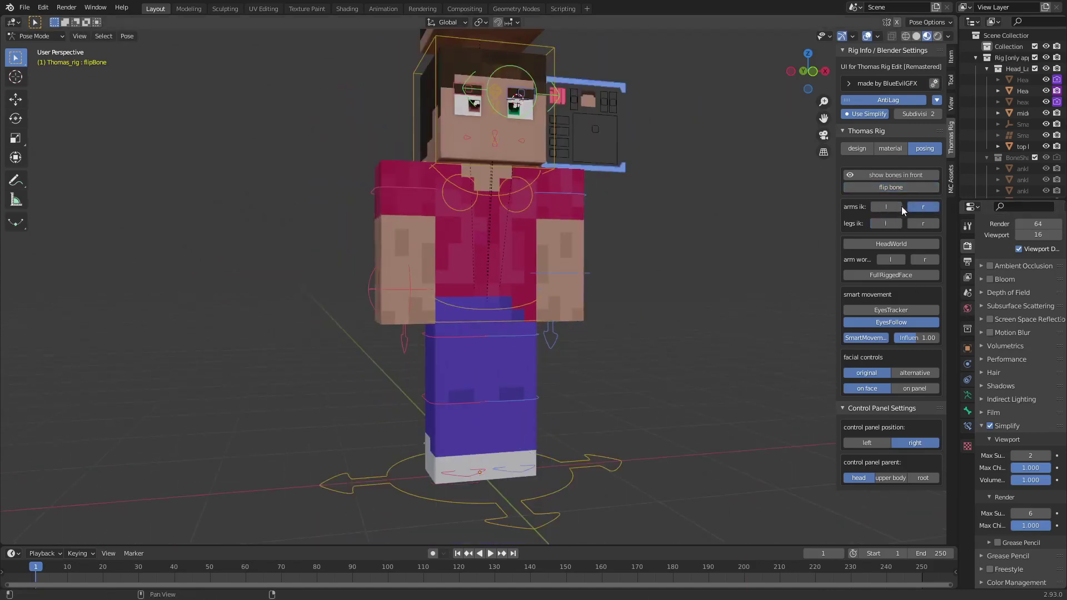
{"action": "left_click", "coordinate": [899, 207]}
{"action": "left_click", "coordinate": [899, 222]}
{"action": "left_click", "coordinate": [922, 222]}
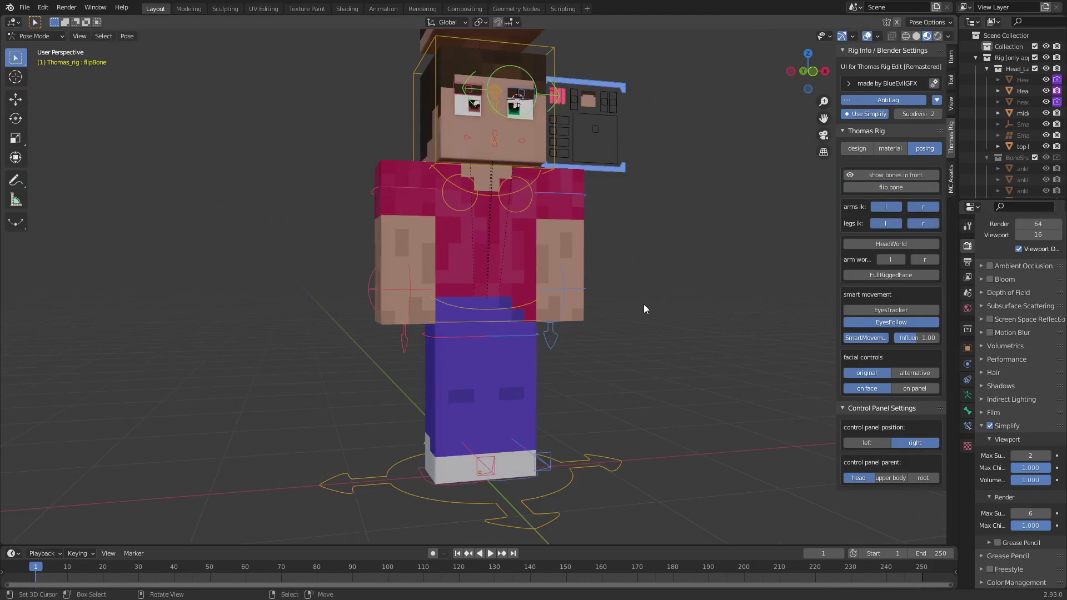
- Move the pupils controller from side to side to demonstrate how the eyes and face follow it
{"action": "scroll", "coordinate": [644, 304], "scroll_direction": "up", "scroll_amount": 2}
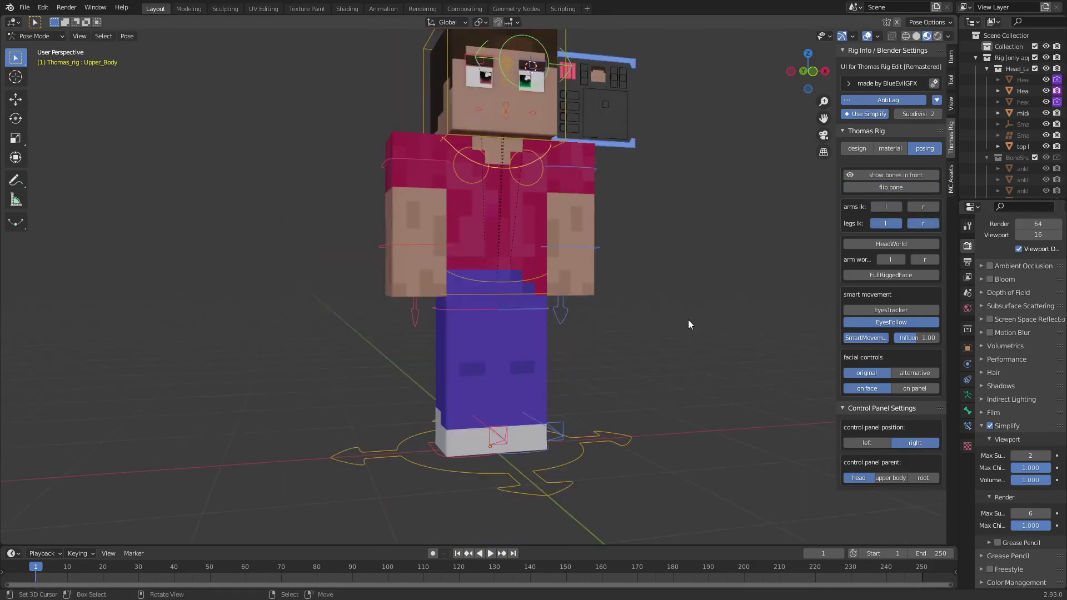
{"action": "scroll", "coordinate": [688, 319], "scroll_direction": "up", "scroll_amount": 2}
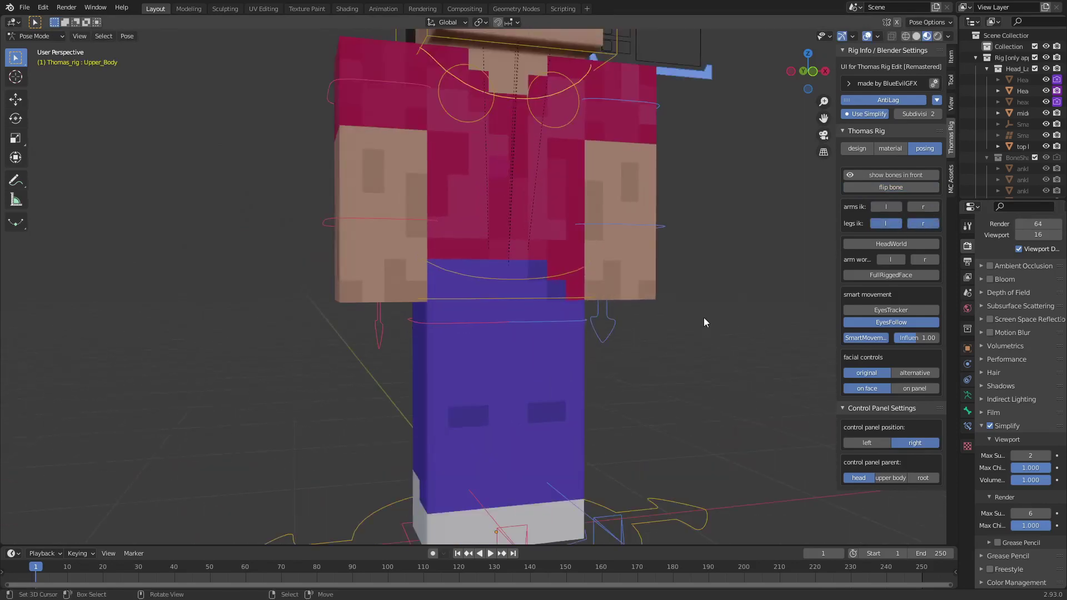
{"action": "scroll", "coordinate": [701, 317], "scroll_direction": "down", "scroll_amount": 2}
{"action": "middle_click_drag", "start_coordinate": [701, 316], "coordinate": [705, 435], "text": "shift"}
{"action": "scroll", "coordinate": [539, 258], "scroll_direction": "up", "scroll_amount": 4}
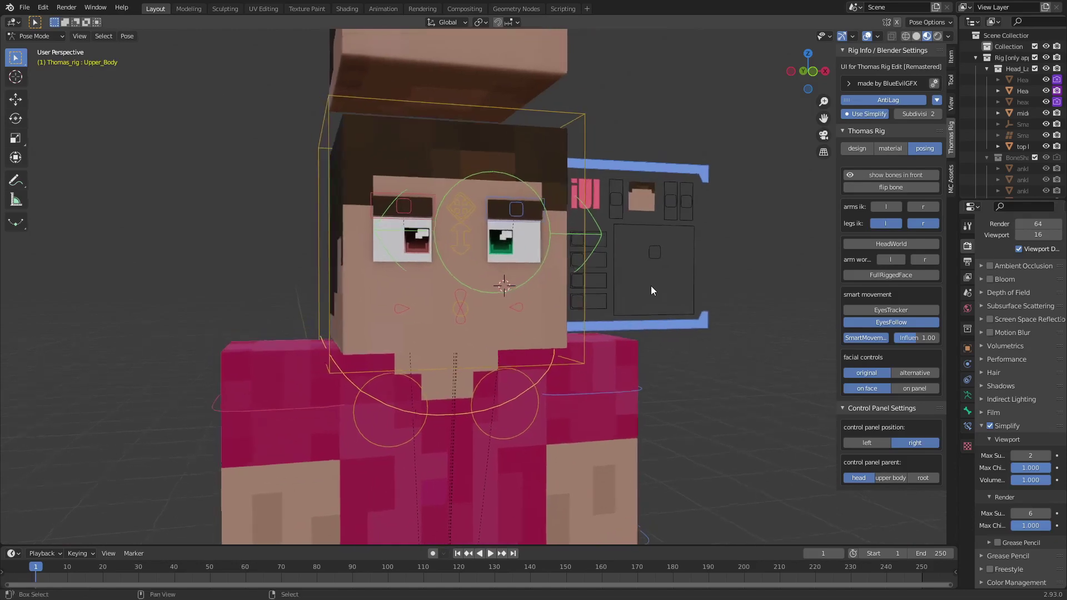
{"action": "scroll", "coordinate": [581, 291], "scroll_direction": "up", "scroll_amount": 4}
{"action": "scroll", "coordinate": [585, 315], "scroll_direction": "up", "scroll_amount": 1}
{"action": "left_click", "coordinate": [576, 289]}
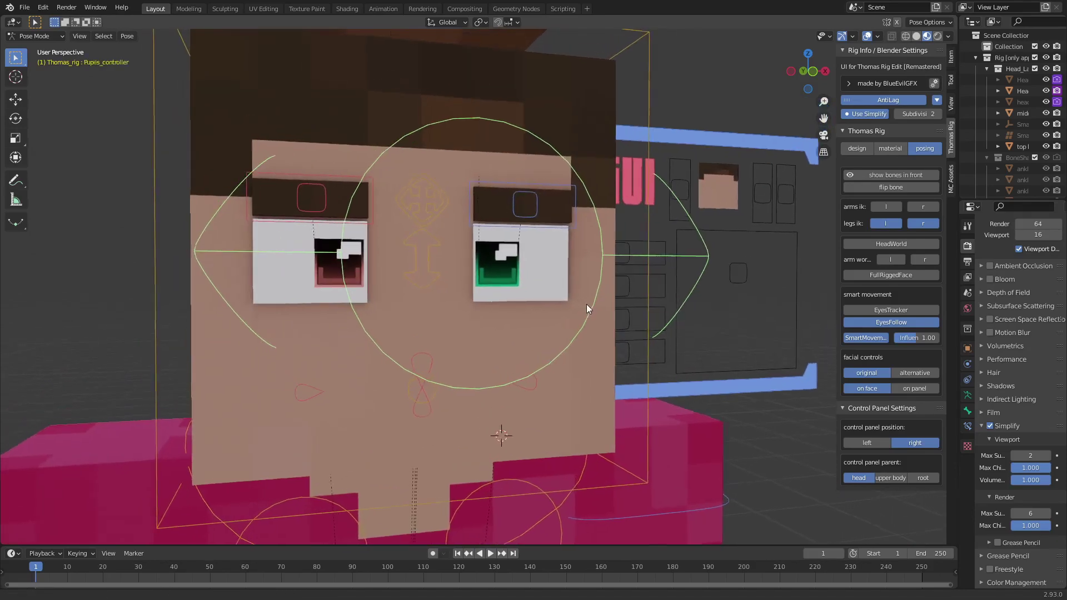
{"action": "middle_click_drag", "start_coordinate": [588, 309], "coordinate": [584, 326], "text": "shift"}
{"action": "key", "text": "g"}
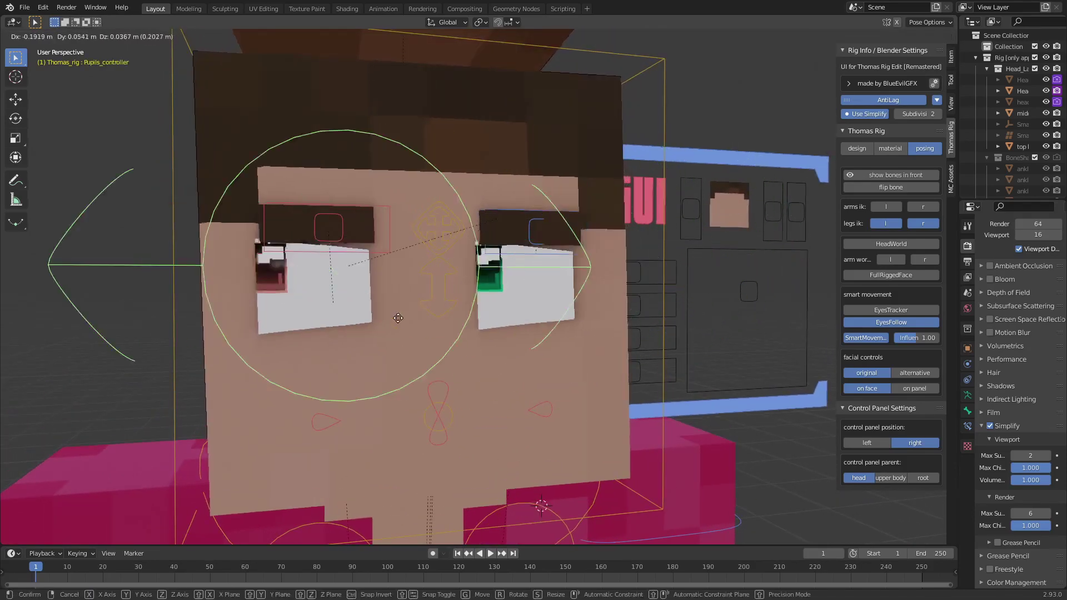
{"action": "left_click", "coordinate": [701, 337]}
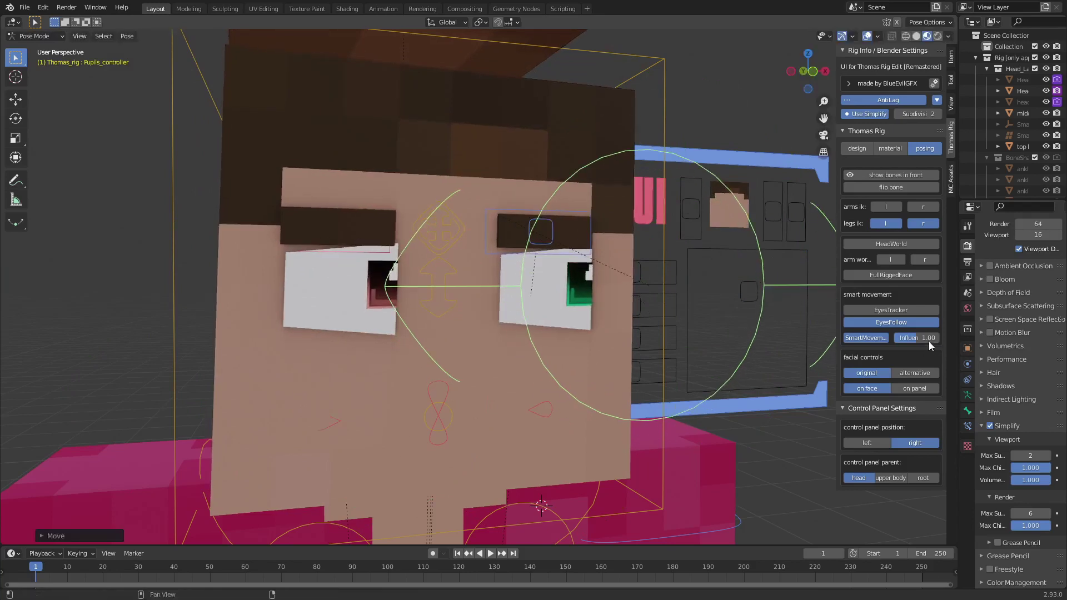
- Set the smart movement influence to 1.10 and toggle SmartMovement off and on to compare the face
{"action": "mouse_move", "coordinate": [928, 341]}
{"action": "left_mouse_down"}
{"action": "mouse_move", "coordinate": [950, 341]}
{"action": "mouse_move", "coordinate": [930, 340]}
{"action": "left_mouse_up"}
{"action": "left_click", "coordinate": [868, 337]}
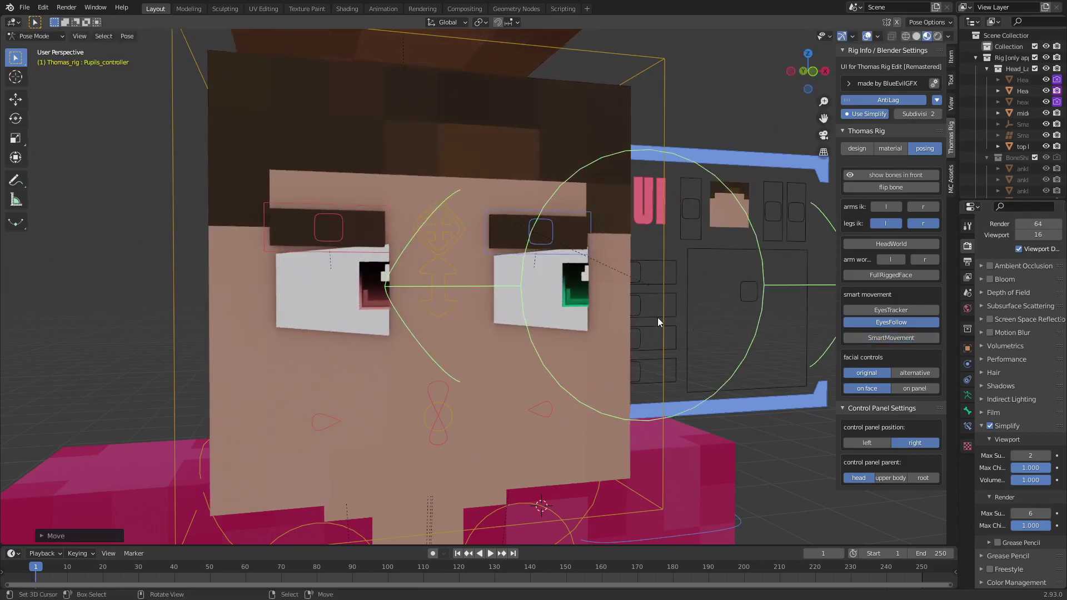
{"action": "left_click", "coordinate": [861, 338]}
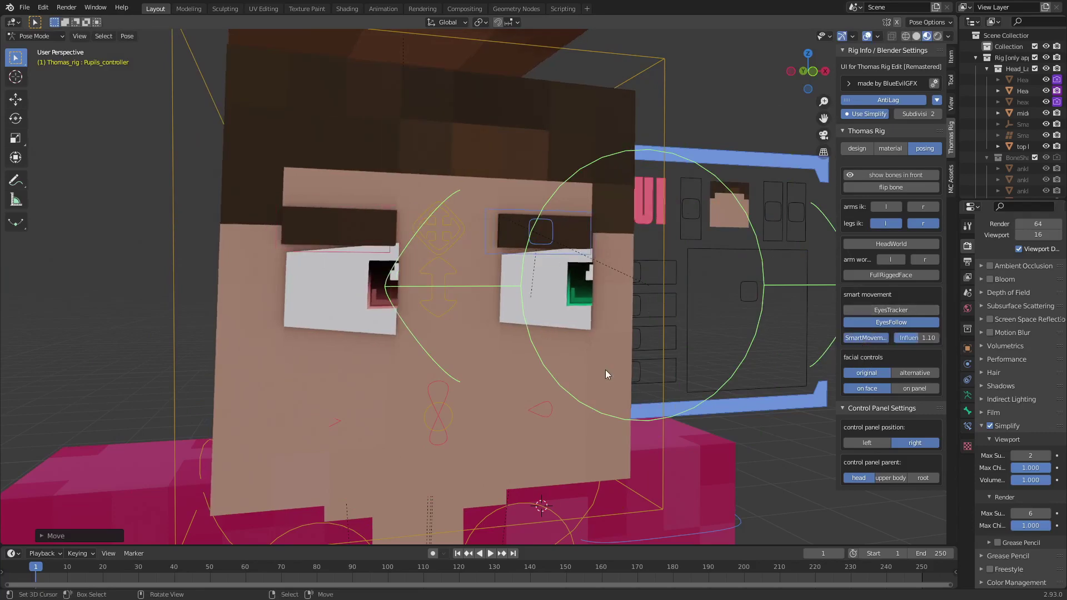
- View the head from the front and try moving the eyebrow control with the original facial controls
{"action": "scroll", "coordinate": [614, 364], "scroll_direction": "down", "scroll_amount": 3}
{"action": "scroll", "coordinate": [624, 359], "scroll_direction": "down", "scroll_amount": 2}
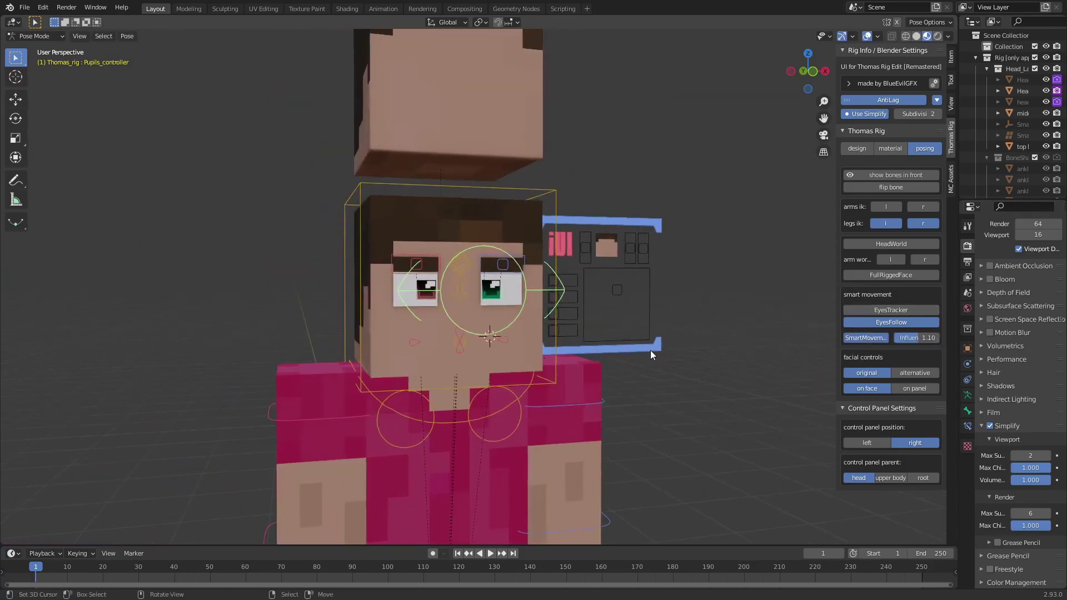
{"action": "key", "text": "KP_1"}
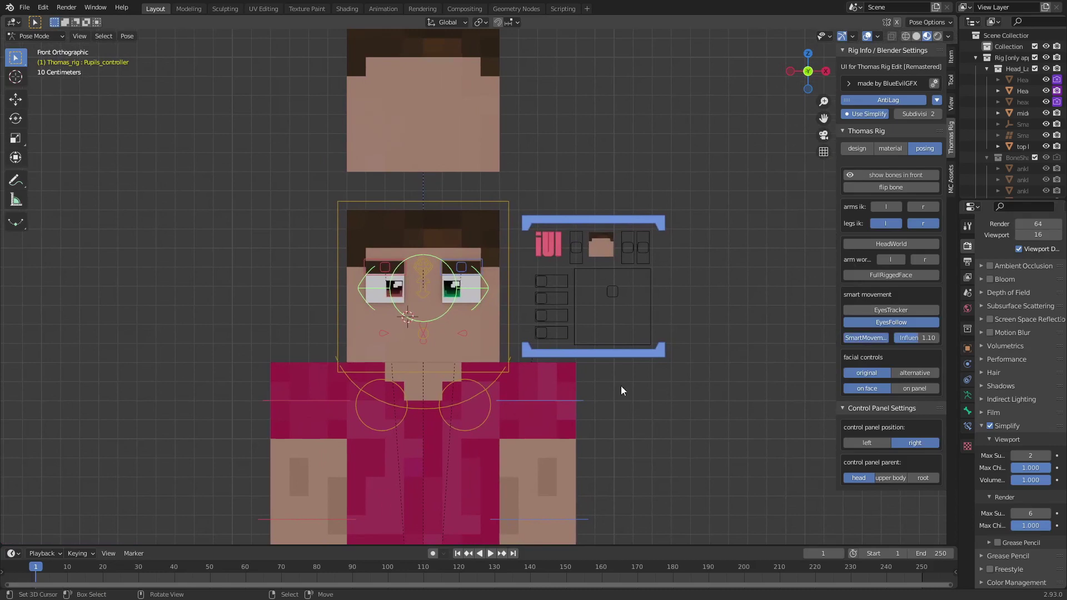
{"action": "scroll", "coordinate": [517, 287], "scroll_direction": "up", "scroll_amount": 2}
{"action": "scroll", "coordinate": [599, 344], "scroll_direction": "up", "scroll_amount": 1}
{"action": "right_click", "coordinate": [667, 399]}
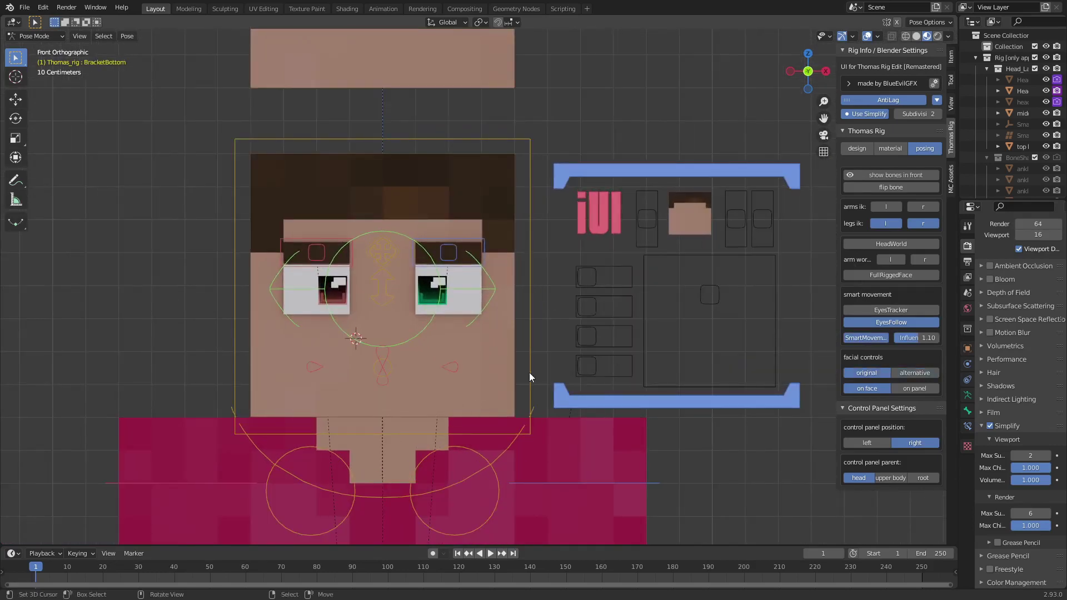
{"action": "scroll", "coordinate": [391, 258], "scroll_direction": "up", "scroll_amount": 1}
{"action": "left_click", "coordinate": [384, 251]}
{"action": "key", "text": "g"}
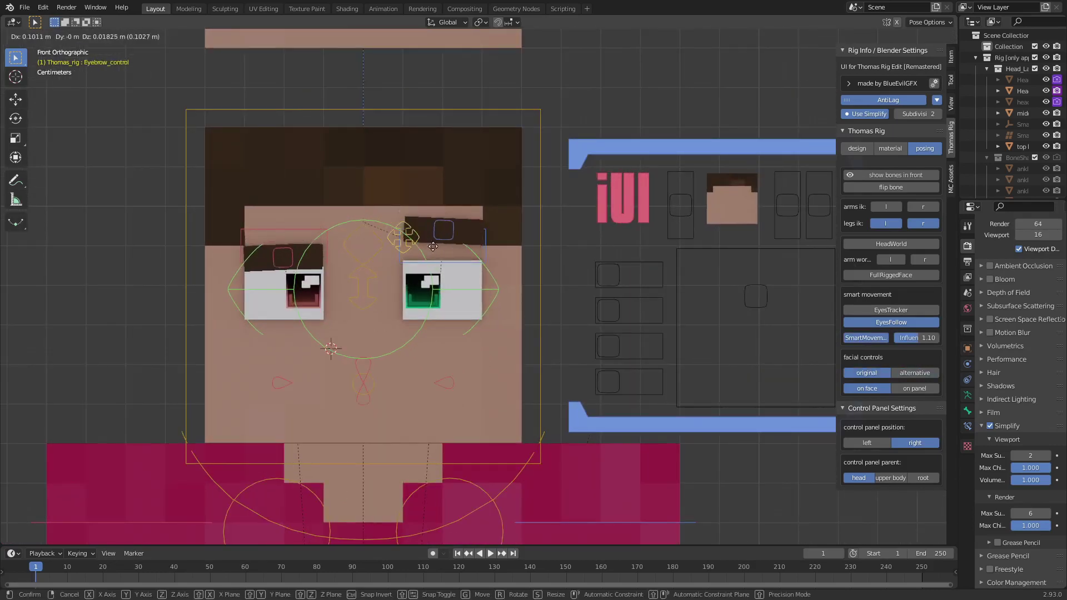
{"action": "key", "text": "Escape"}
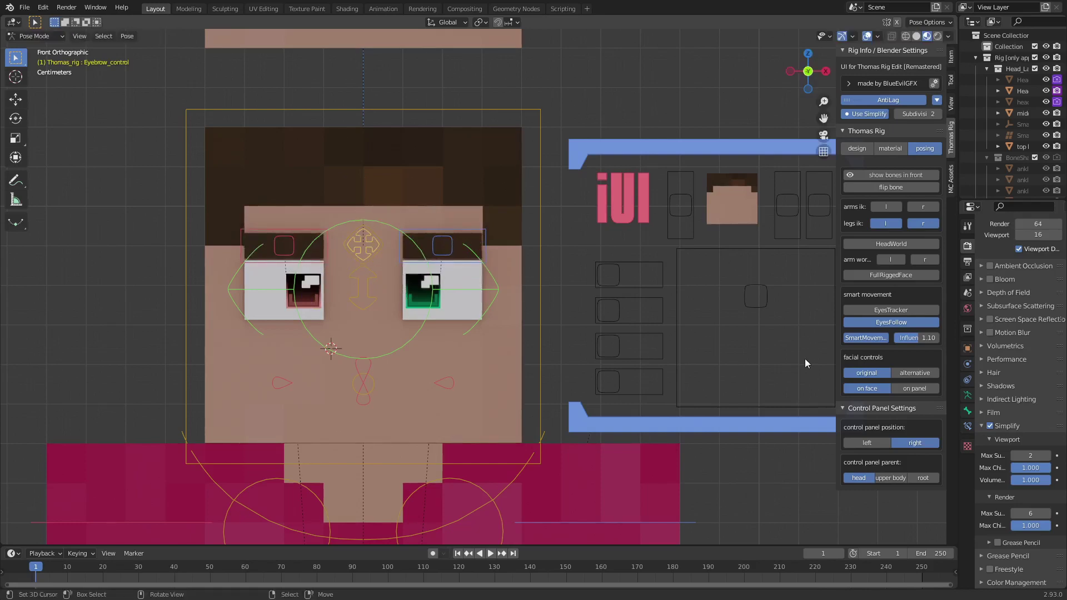
- Switch the facial controls to alternative and try moving the eyebrow control
{"action": "left_click", "coordinate": [915, 372]}
{"action": "key", "text": "g"}
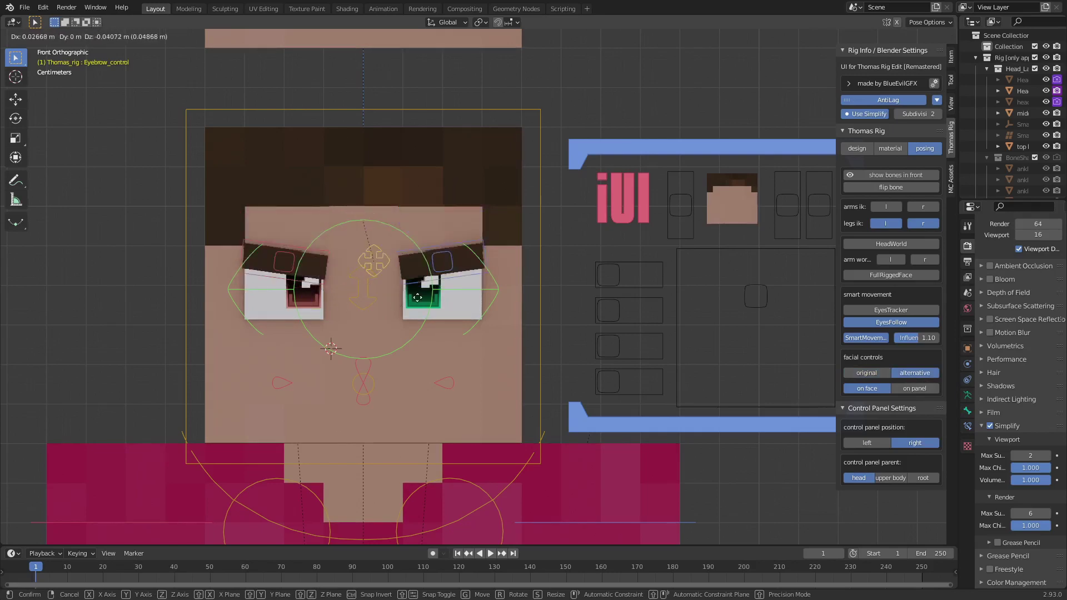
{"action": "right_click", "coordinate": [378, 277]}
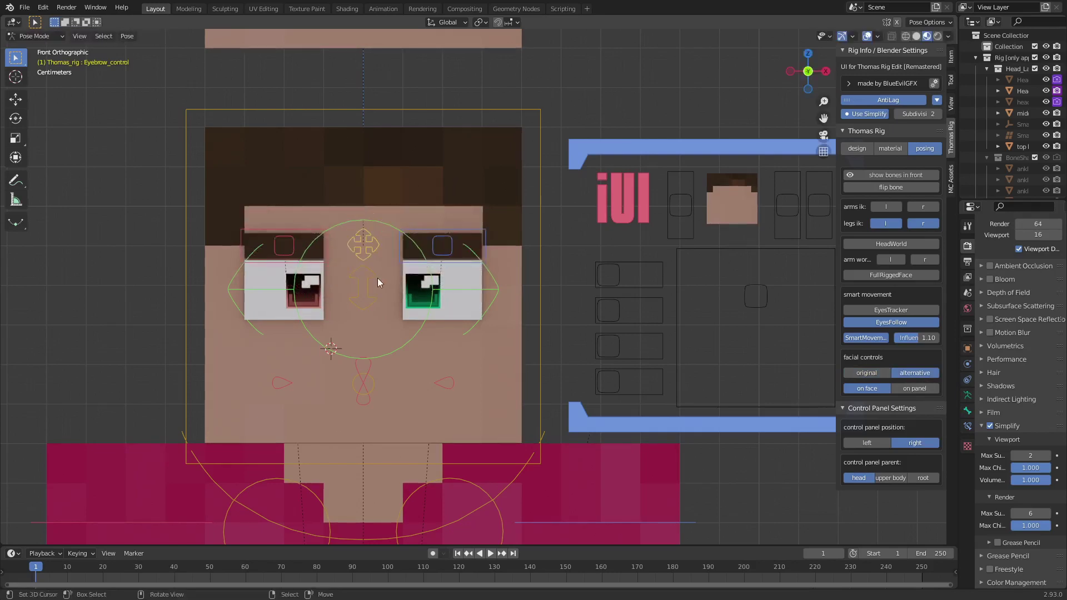
- Place the facial controls on the panel and try moving its eyebrow control and its eye direction control
{"action": "left_click", "coordinate": [914, 388]}
{"action": "middle_click_drag", "start_coordinate": [641, 341], "coordinate": [509, 389], "text": "shift"}
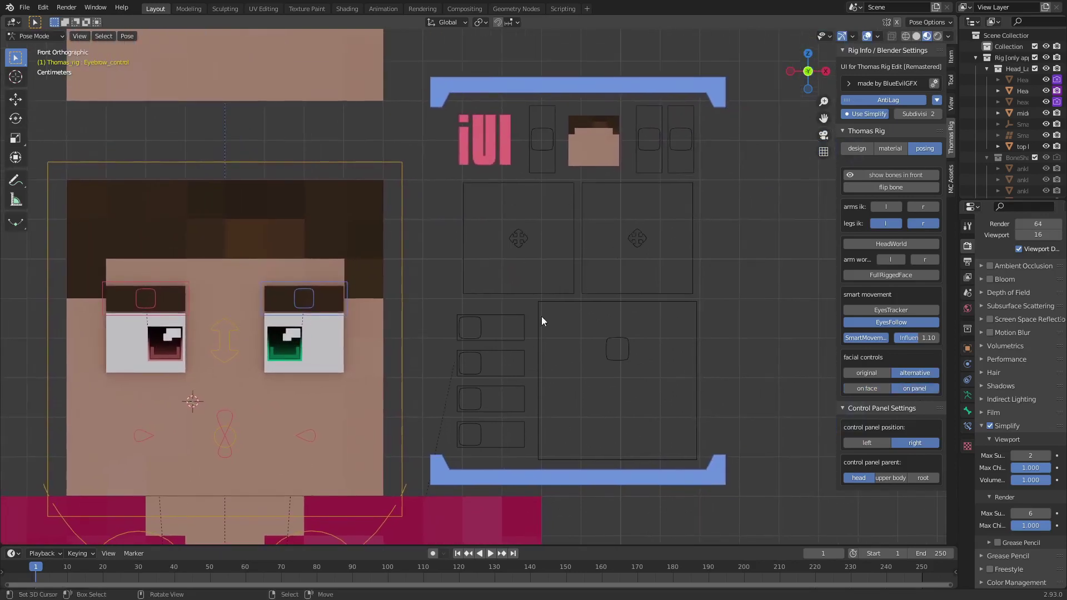
{"action": "left_click", "coordinate": [518, 239]}
{"action": "key", "text": "g"}
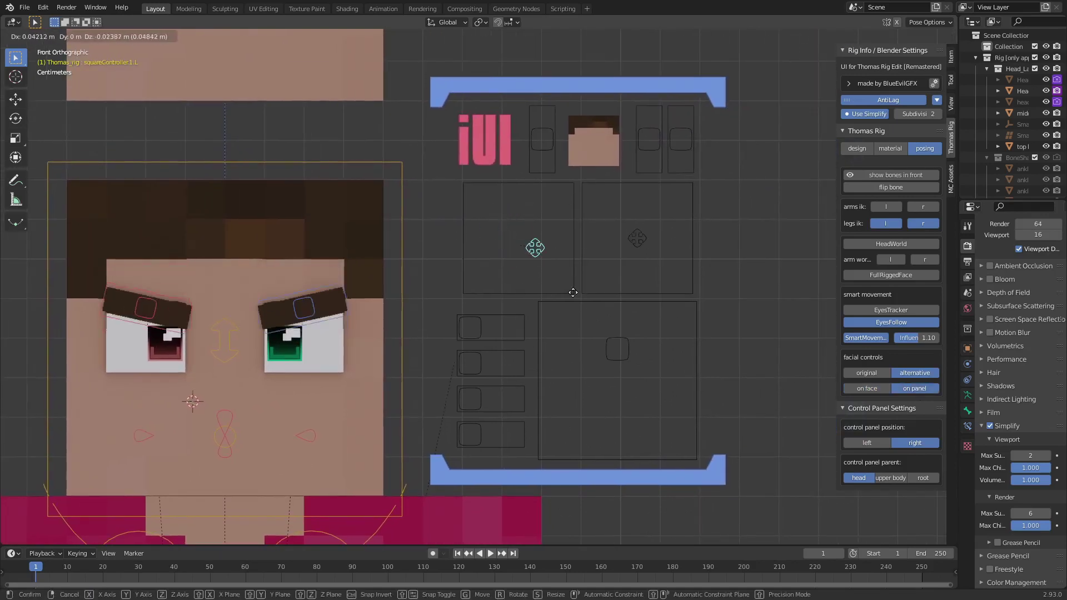
{"action": "key", "text": "Escape"}
{"action": "left_click", "coordinate": [637, 238]}
{"action": "key", "text": "g"}
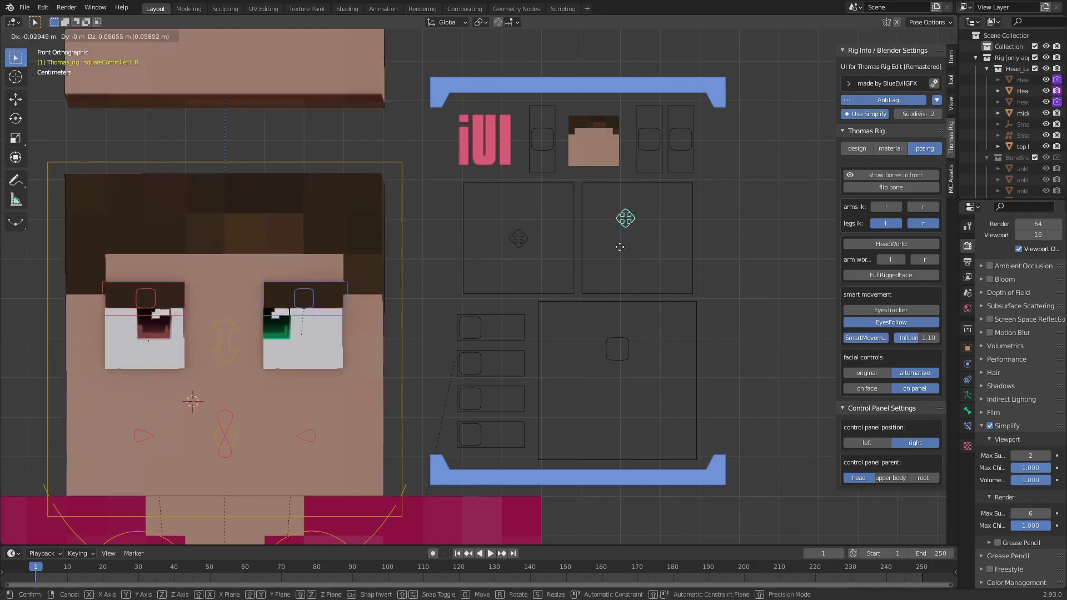
{"action": "key", "text": "Escape"}
- Try moving both eyes down the face with the Eyes_UP_DOWN control
{"action": "left_click", "coordinate": [225, 336]}
{"action": "key", "text": "g"}
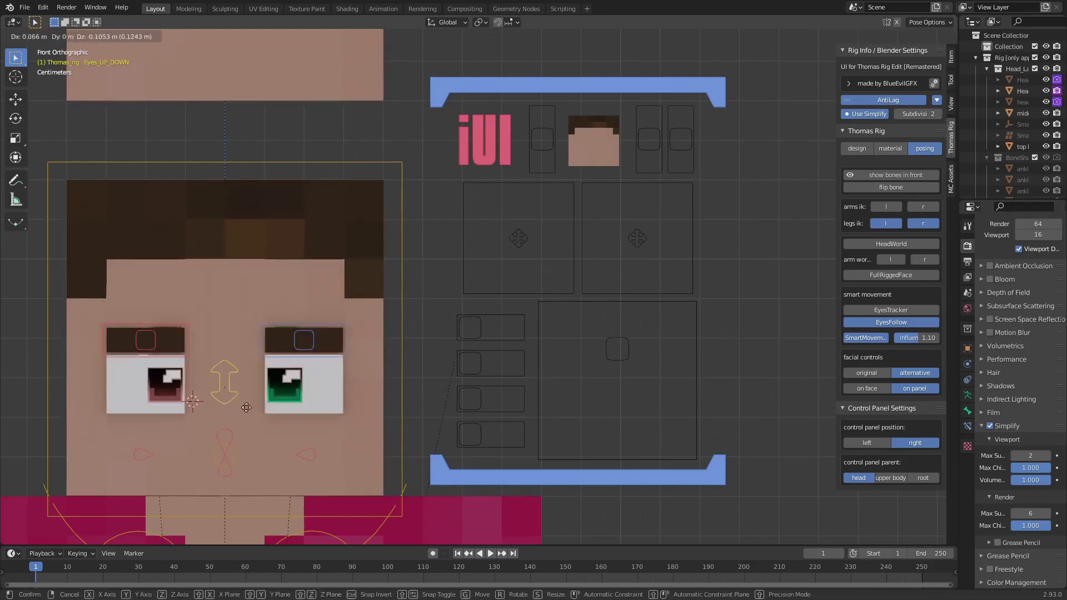
{"action": "right_click", "coordinate": [282, 362]}
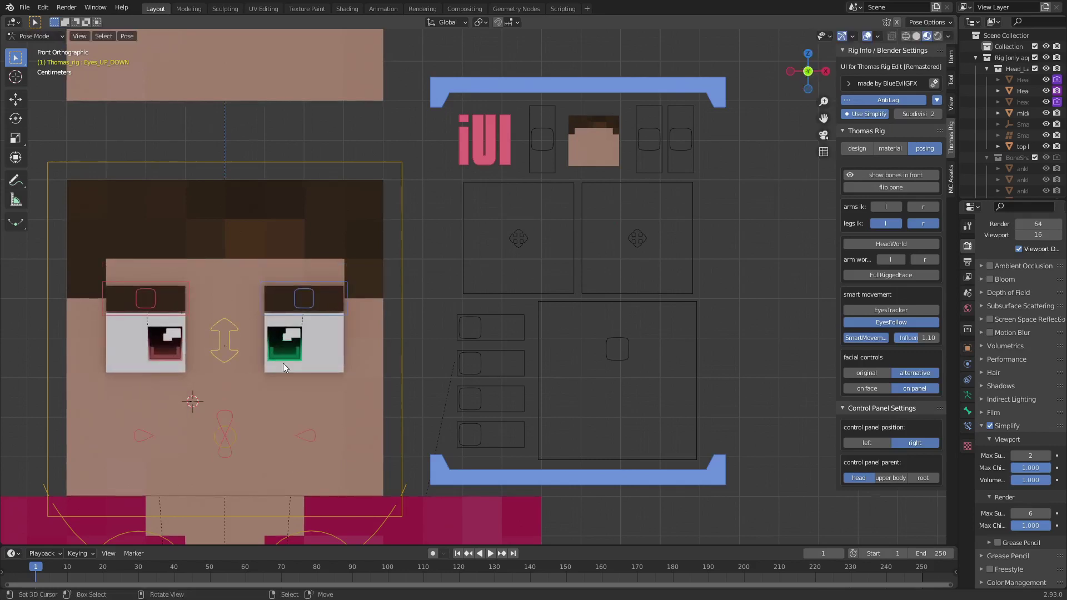
- Set the facial controls back to original and on face
{"action": "scroll", "coordinate": [282, 362], "scroll_direction": "down", "scroll_amount": 2}
{"action": "left_click", "coordinate": [866, 373]}
{"action": "left_click", "coordinate": [867, 389]}
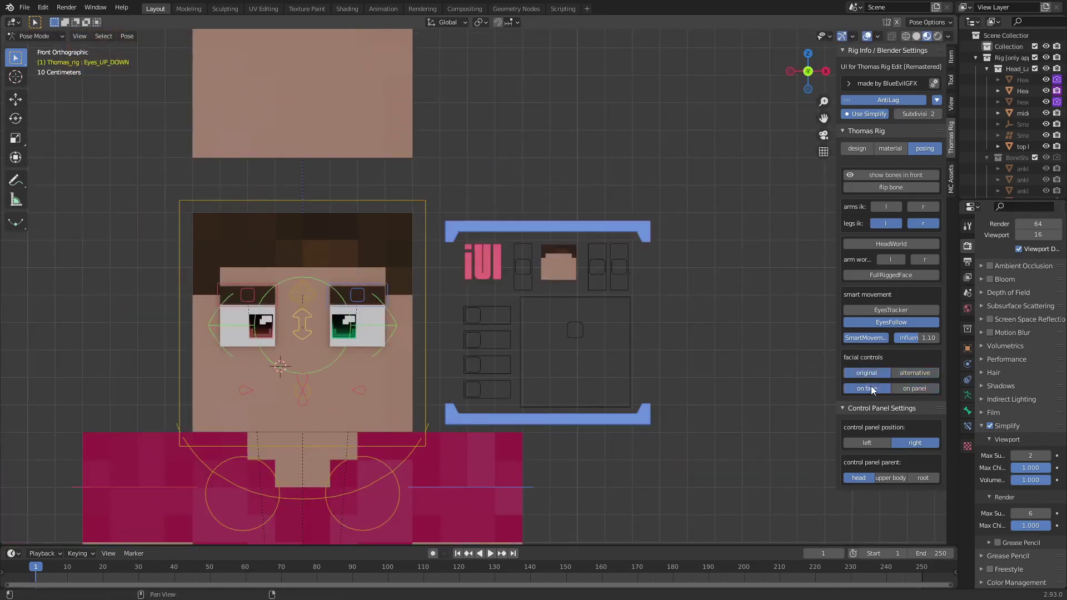
- Set the control panel position to the left side of the head
{"action": "middle_click_drag", "start_coordinate": [539, 458], "coordinate": [607, 342], "text": "shift"}
{"action": "scroll", "coordinate": [608, 342], "scroll_direction": "down", "scroll_amount": 2}
{"action": "middle_click_drag", "start_coordinate": [632, 397], "coordinate": [665, 421], "text": "shift"}
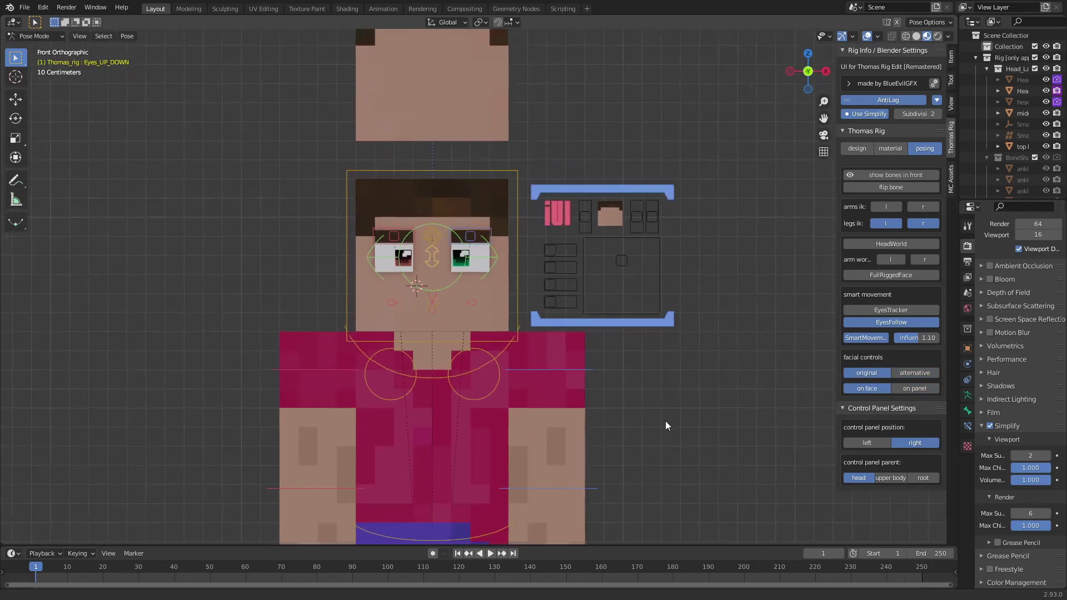
{"action": "scroll", "coordinate": [664, 421], "scroll_direction": "up", "scroll_amount": 3}
{"action": "scroll", "coordinate": [651, 406], "scroll_direction": "down", "scroll_amount": 1}
{"action": "left_click", "coordinate": [860, 443]}
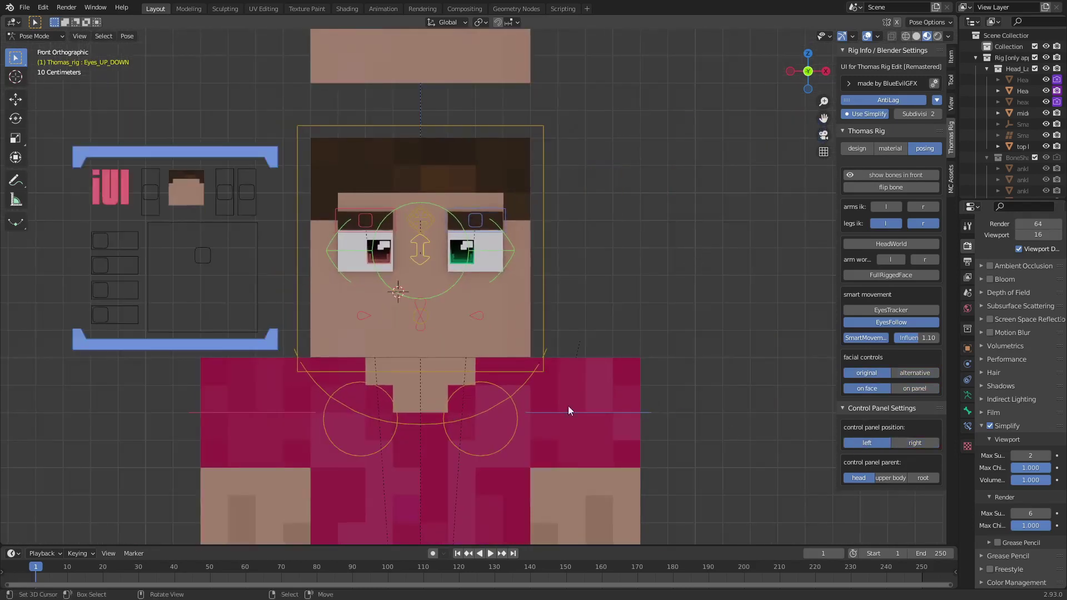
- Try moving the control panel around by its bottom bracket
{"action": "right_click", "coordinate": [222, 342]}
{"action": "key", "text": "g"}
{"action": "right_click", "coordinate": [195, 305]}
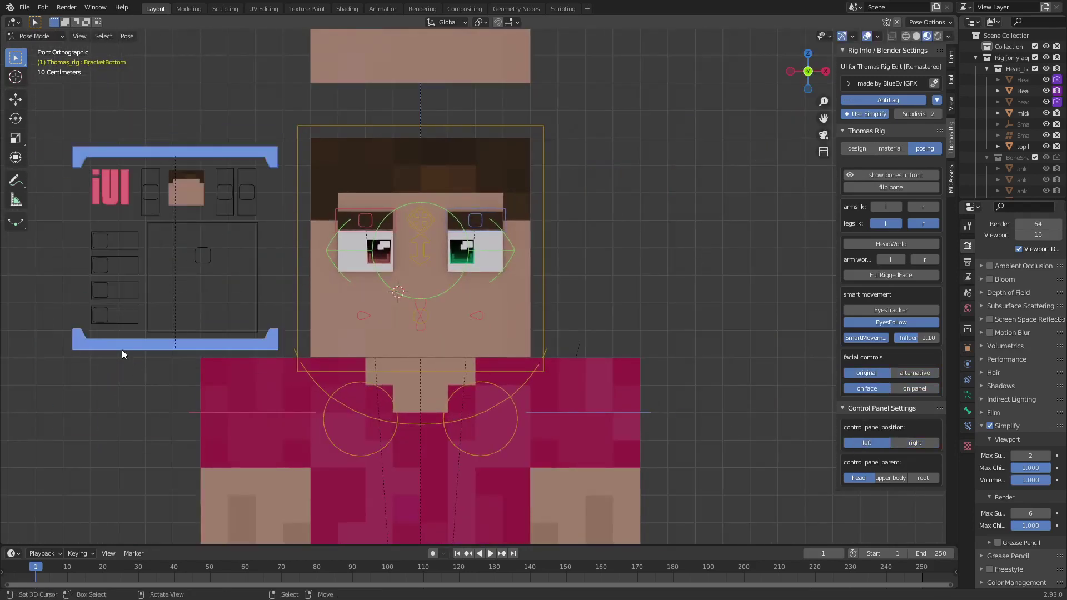
{"action": "key", "text": "g"}
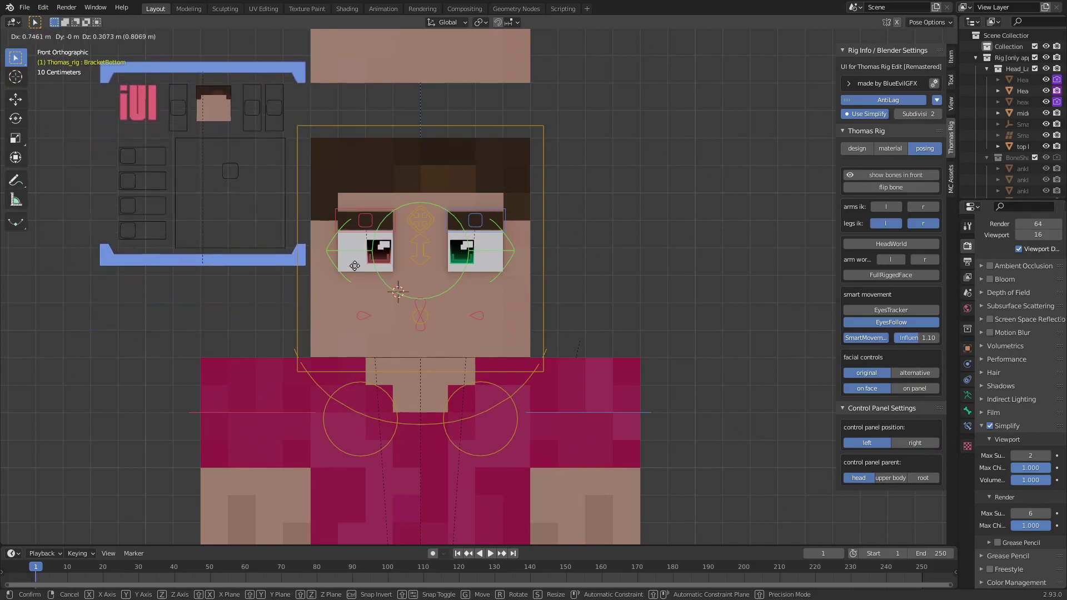
{"action": "right_click", "coordinate": [206, 251]}
{"action": "key", "text": "g"}
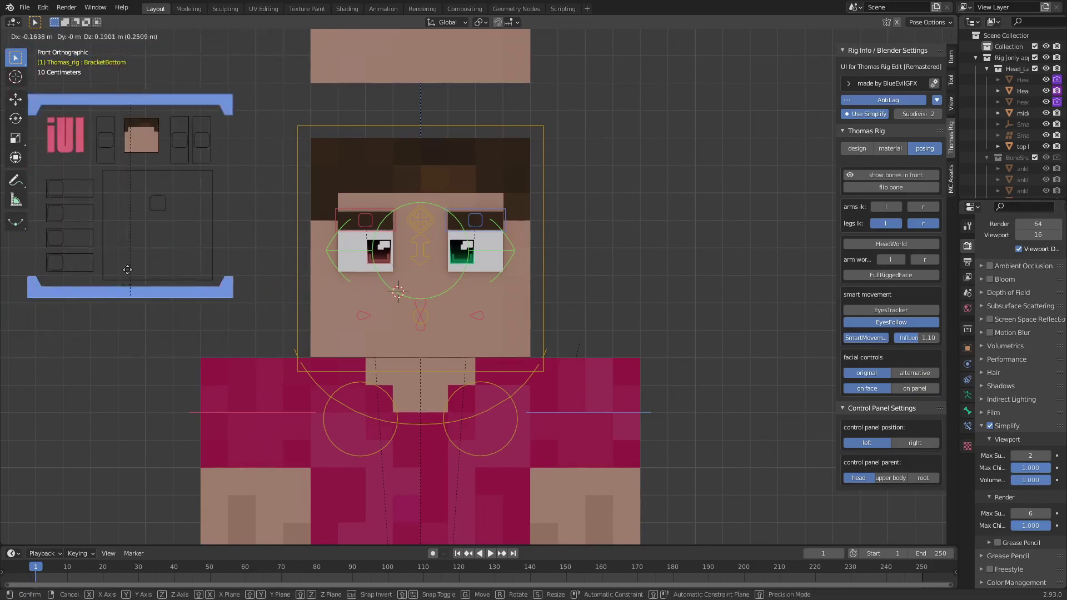
{"action": "left_click", "coordinate": [281, 320]}
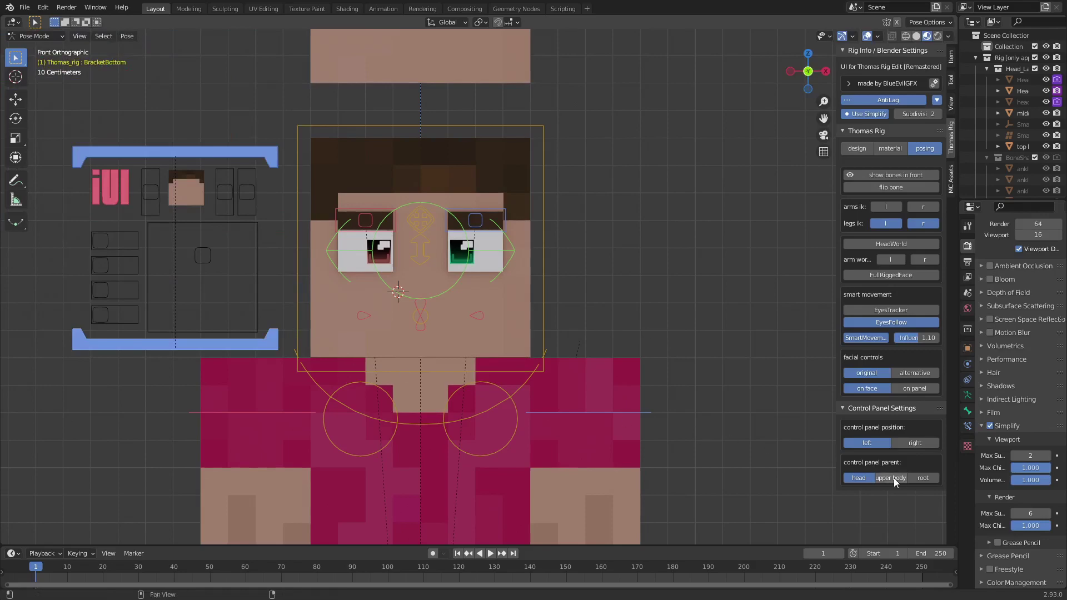
- Rotate the head and the upper body to test the control panel while it is parented to the head
{"action": "left_click", "coordinate": [404, 379]}
{"action": "key", "text": "r"}
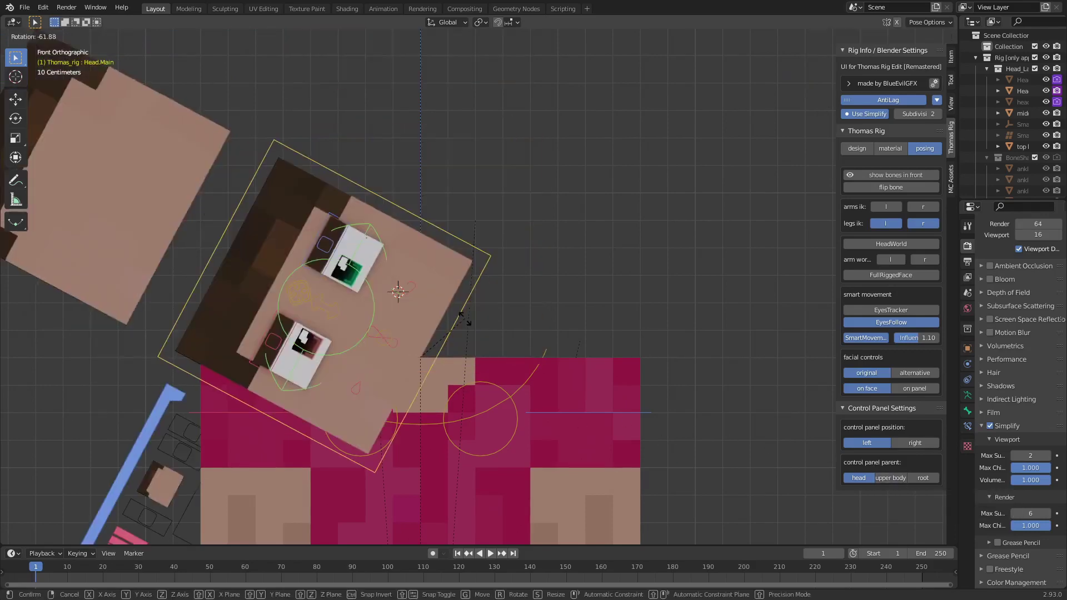
{"action": "left_click", "coordinate": [472, 399]}
{"action": "key", "text": "r"}
{"action": "left_click", "coordinate": [636, 462]}
{"action": "scroll", "coordinate": [636, 462], "scroll_direction": "down", "scroll_amount": 2}
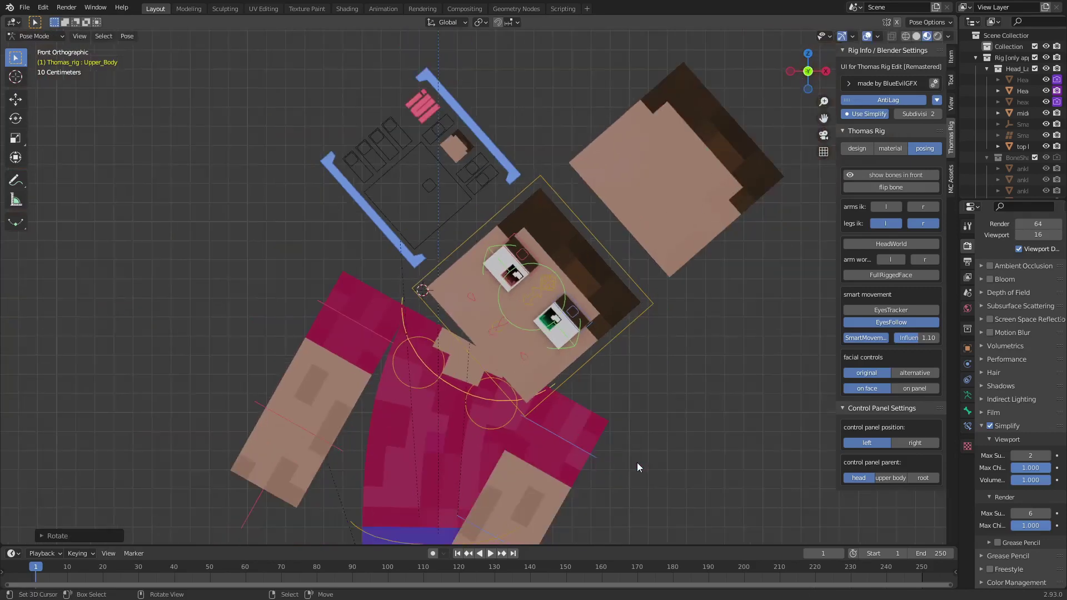
- Set the control panel parent to upper body and test it by rotating the upper body
{"action": "left_click", "coordinate": [891, 478]}
{"action": "key", "text": "r"}
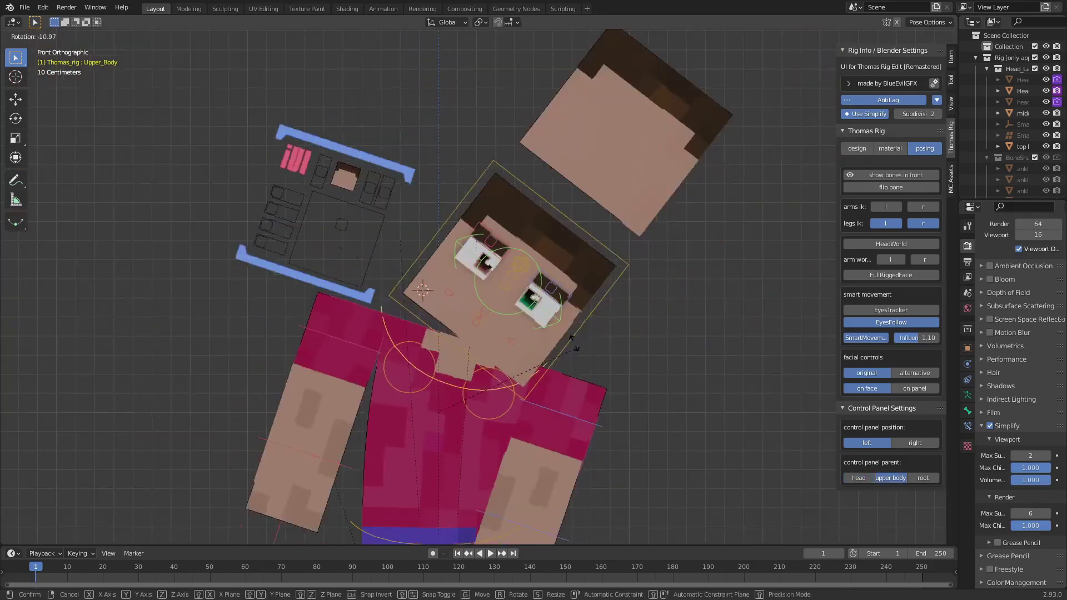
{"action": "right_click", "coordinate": [576, 347]}
{"action": "scroll", "coordinate": [572, 342], "scroll_direction": "down", "scroll_amount": 3}
{"action": "right_click", "coordinate": [551, 316]}
{"action": "key", "text": "r"}
{"action": "left_click", "coordinate": [586, 341]}
{"action": "scroll", "coordinate": [586, 340], "scroll_direction": "down", "scroll_amount": 2}
- Set the control panel parent to root and collapse the Thomas Rig settings
{"action": "left_click", "coordinate": [922, 478]}
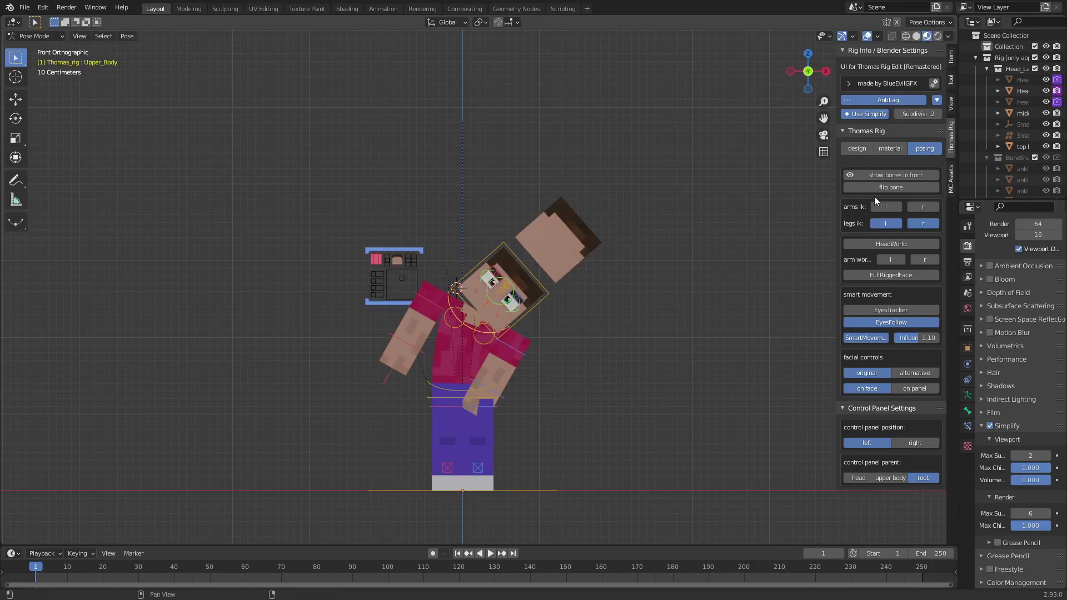
{"action": "left_click", "coordinate": [846, 132]}
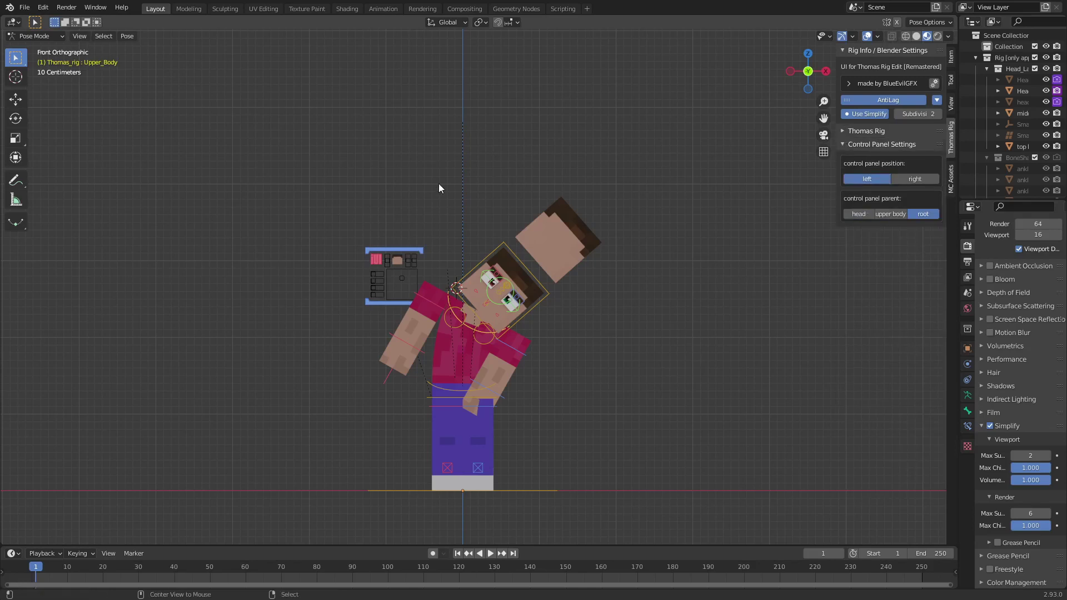
- Bring up the Thomas Rig add-on preferences and show the import and share options for rig preset bundles
{"action": "key", "text": "alt+Tab"}
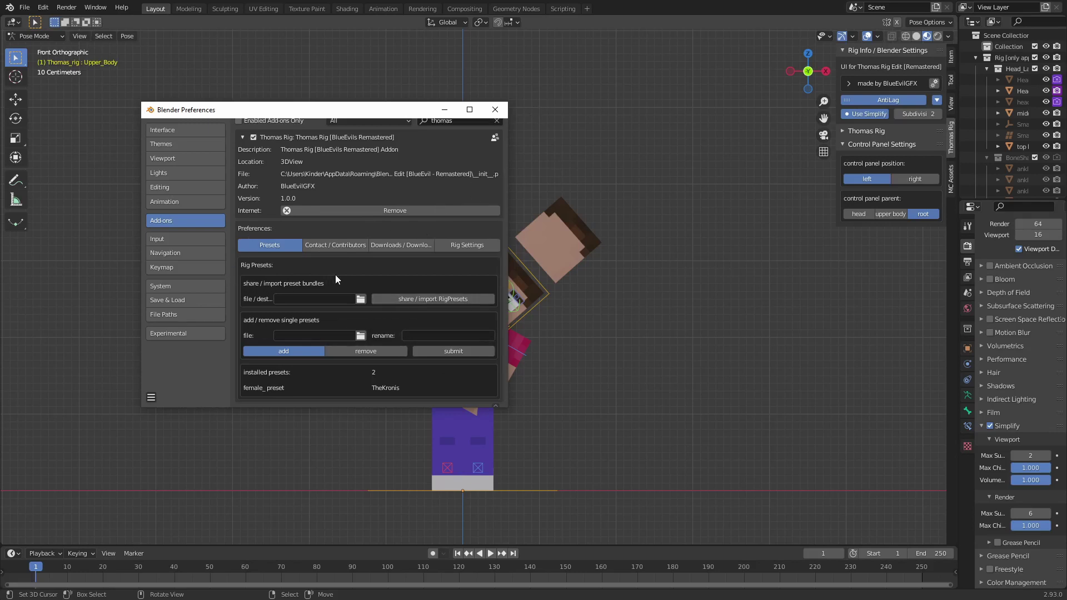
{"action": "left_click", "coordinate": [341, 300]}
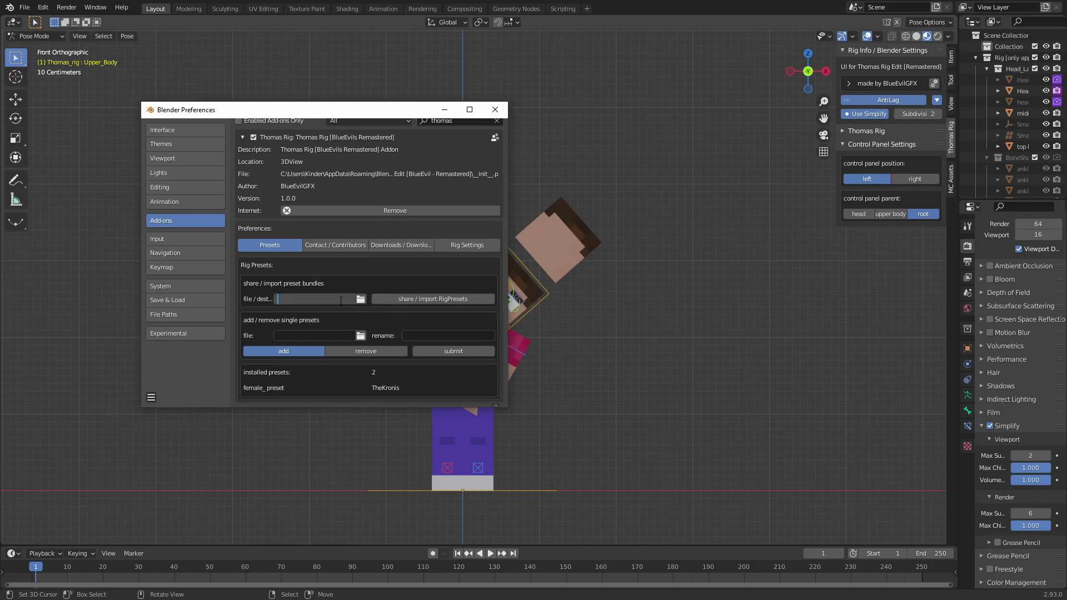
{"action": "left_click", "coordinate": [452, 302]}
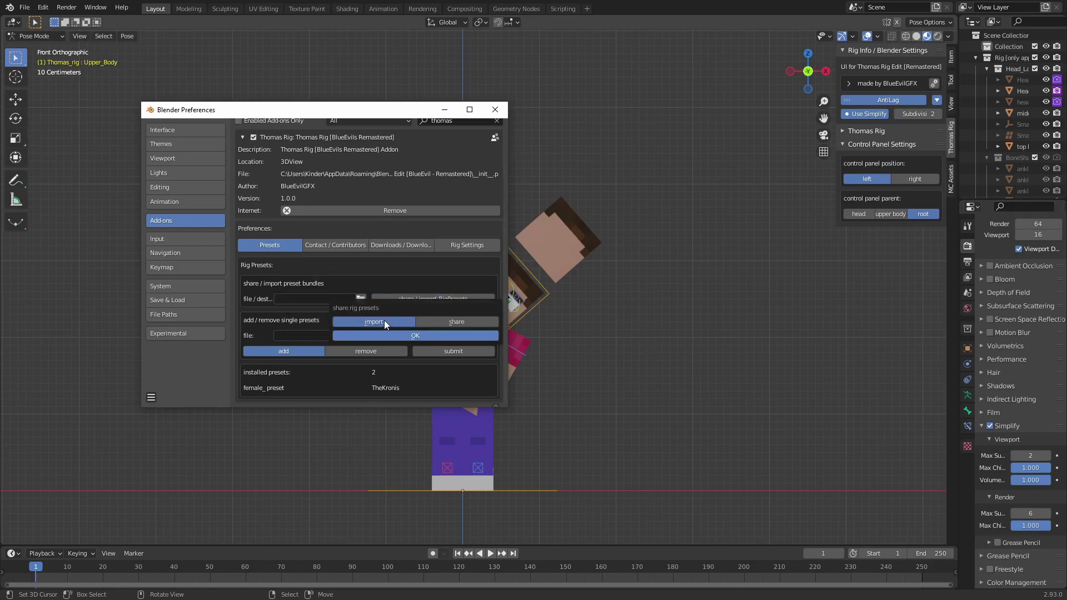
{"action": "left_click", "coordinate": [434, 320]}
{"action": "left_click", "coordinate": [414, 336]}
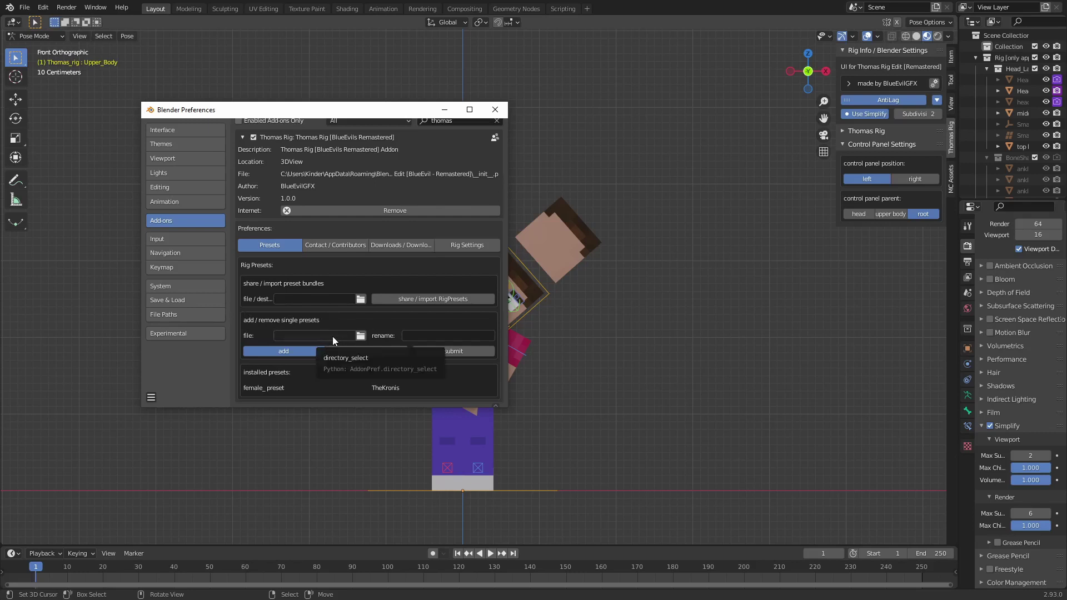
- Show how a single preset is added by viewing its file picker and rename field, leaving both empty
{"action": "left_click", "coordinate": [360, 335]}
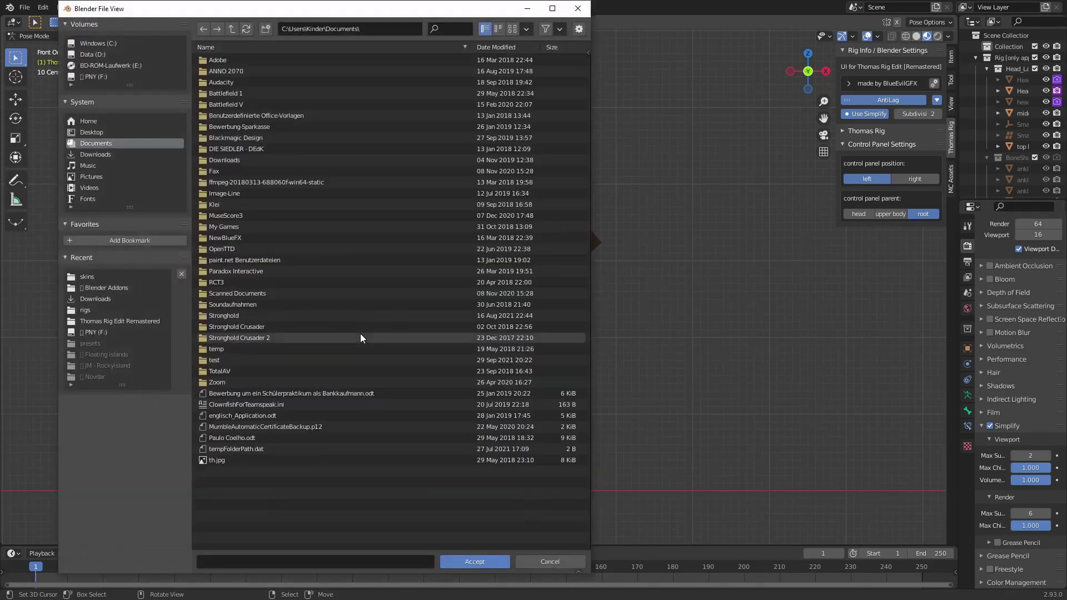
{"action": "key", "text": "Escape"}
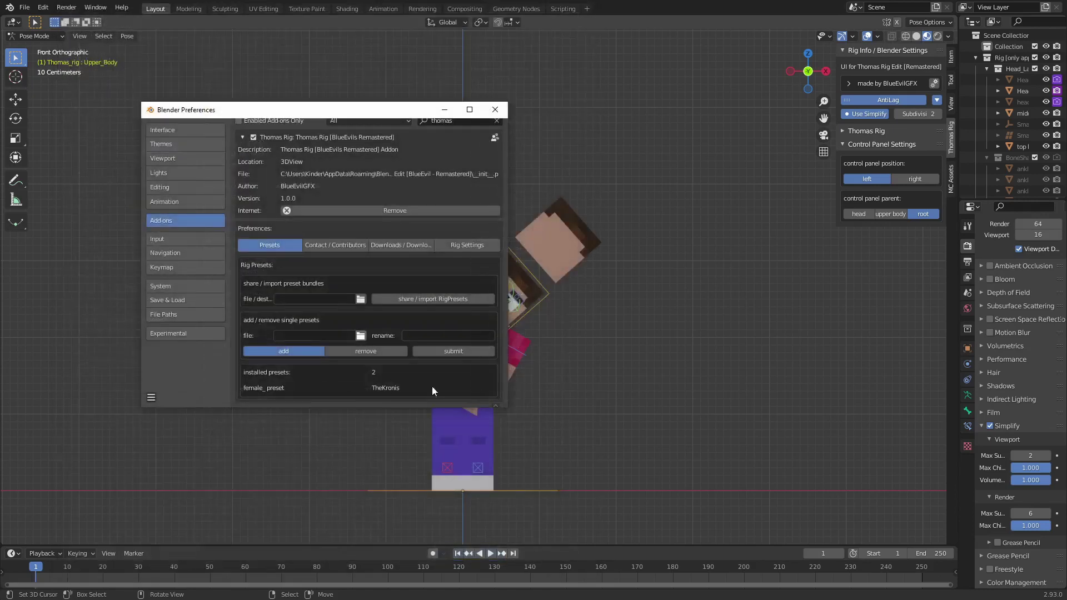
{"action": "left_click", "coordinate": [410, 335]}
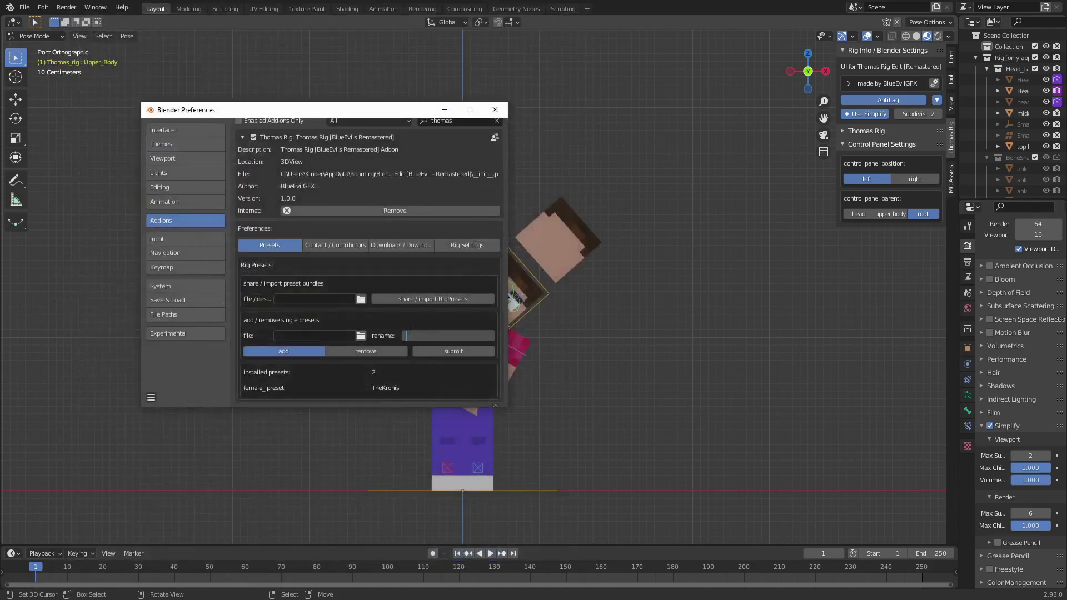
{"action": "left_click", "coordinate": [431, 359]}
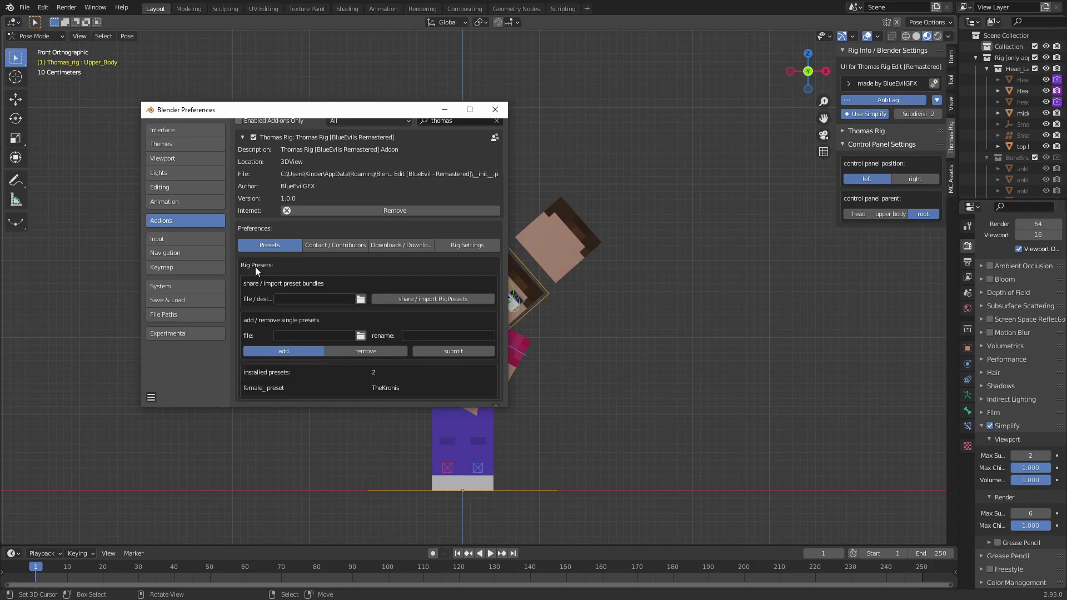
- Switch single preset handling to remove and try TheKronis and female_preset as the selected preset
{"action": "left_click", "coordinate": [360, 350]}
{"action": "left_click", "coordinate": [325, 336]}
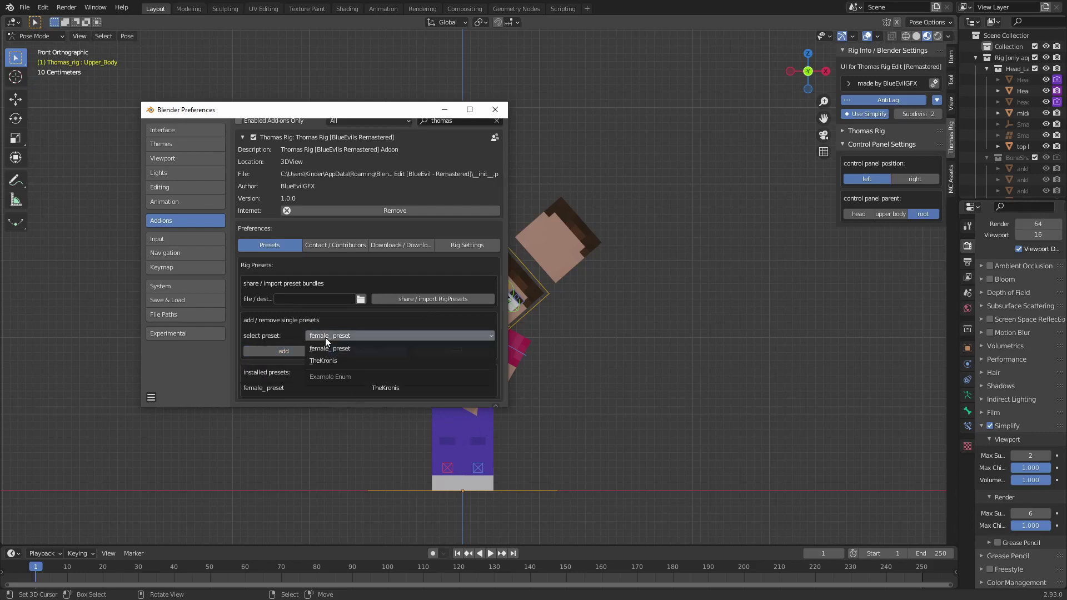
{"action": "left_click", "coordinate": [348, 361]}
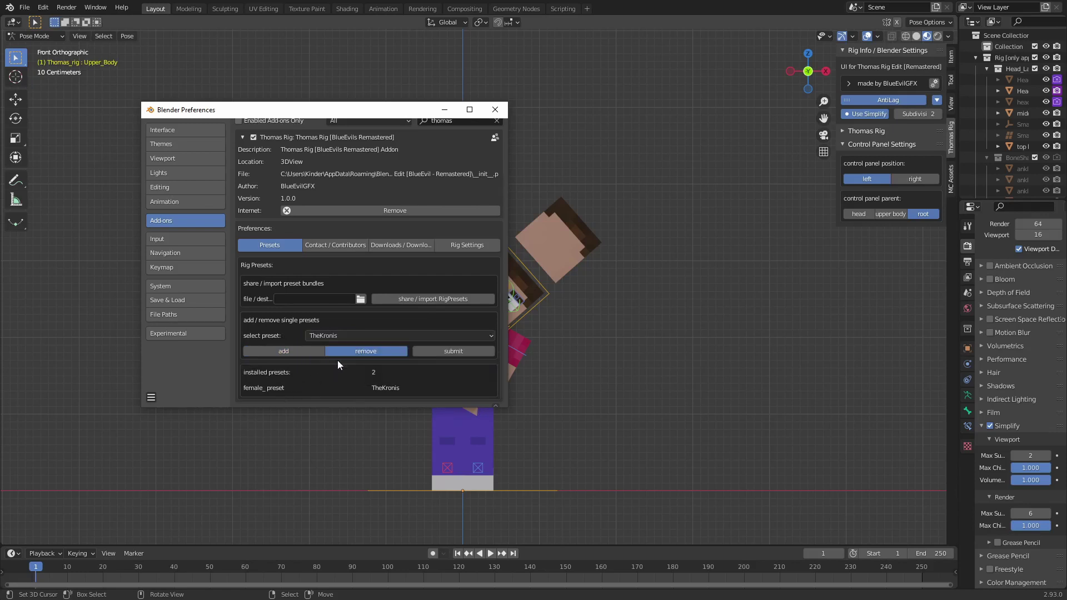
{"action": "left_click", "coordinate": [346, 349]}
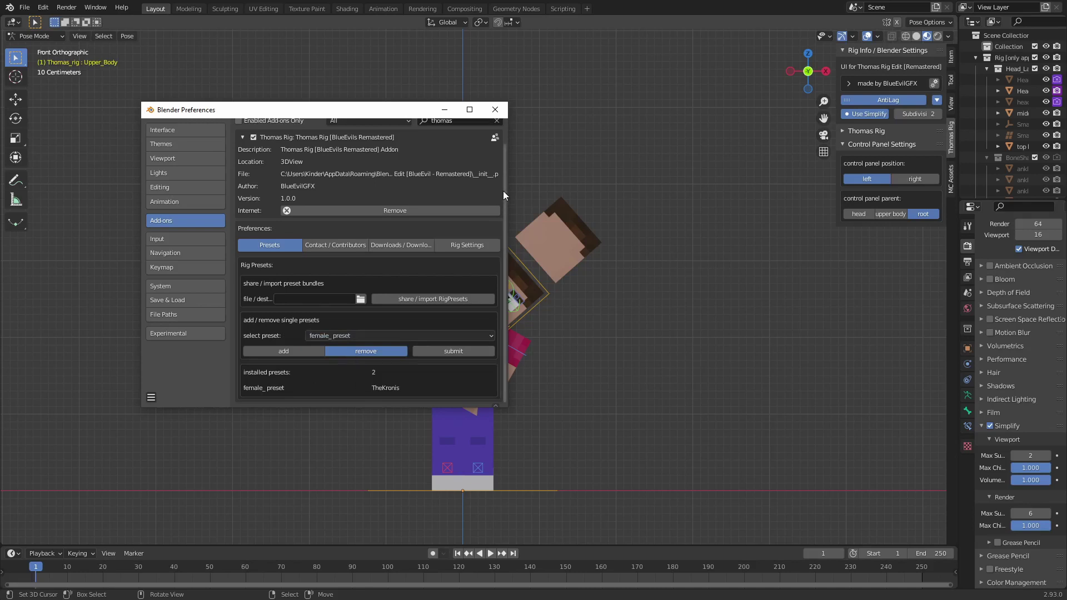
- Show the add-on's rig downloader with its list of rigs and hide that section
{"action": "left_click", "coordinate": [401, 245]}
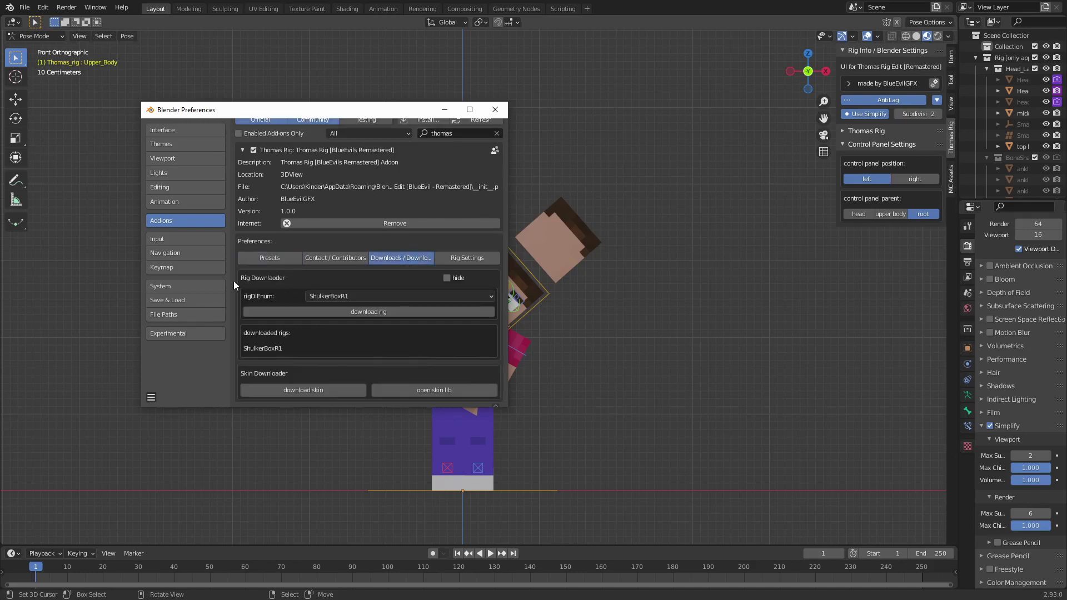
{"action": "left_click", "coordinate": [336, 298]}
{"action": "left_click", "coordinate": [382, 296]}
{"action": "left_click", "coordinate": [361, 315]}
{"action": "scroll", "coordinate": [456, 276], "scroll_direction": "up", "scroll_amount": 1}
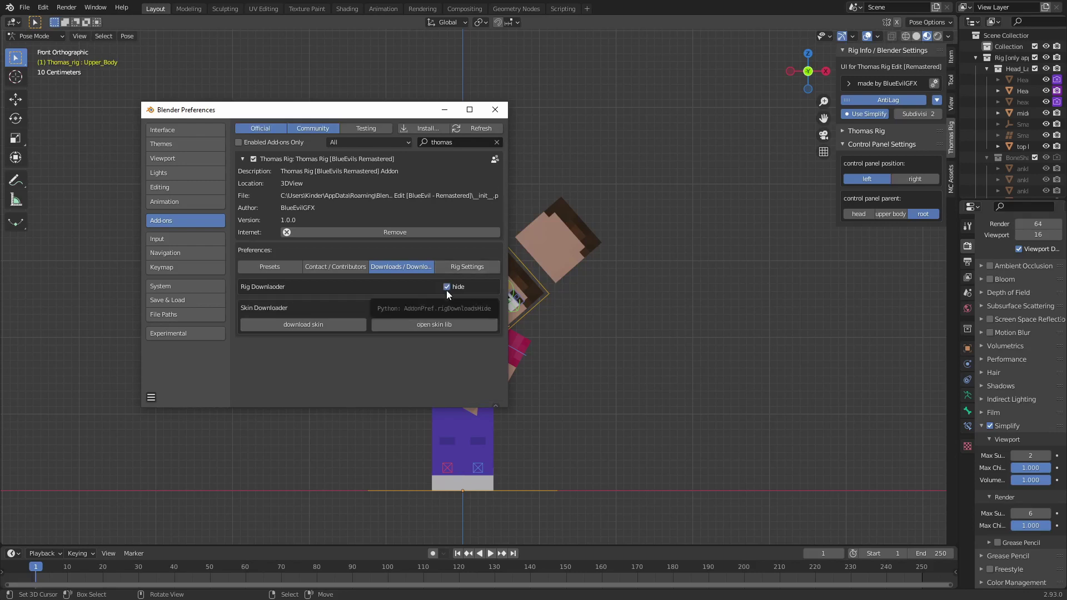
- Enable advanced rig options in the add-on's rig settings and show the extra options for the Thomas rig
{"action": "left_click", "coordinate": [467, 266]}
{"action": "scroll", "coordinate": [445, 316], "scroll_direction": "down", "scroll_amount": 2}
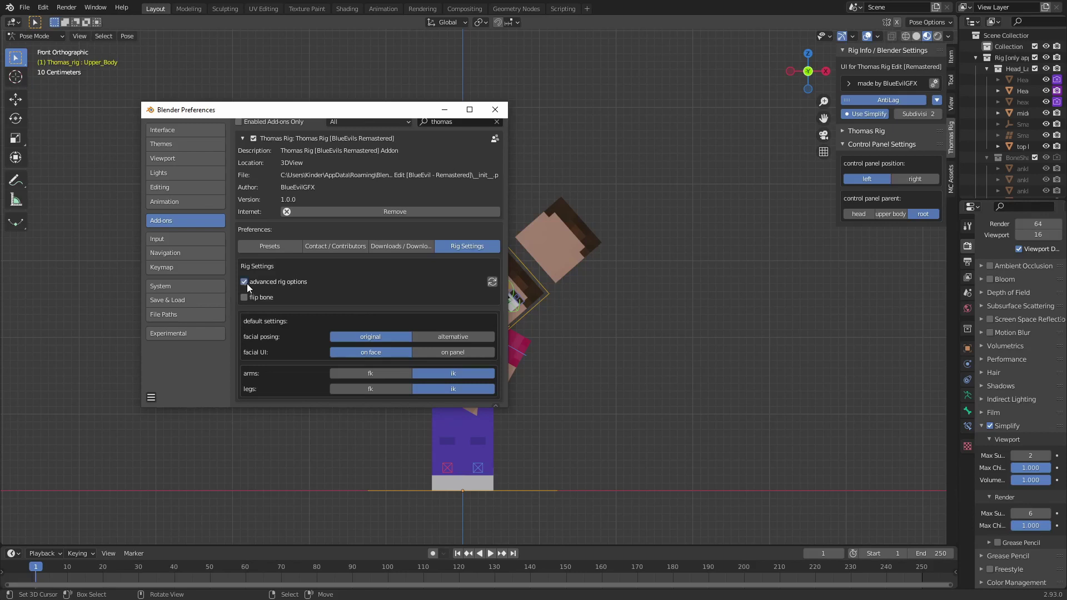
{"action": "left_click", "coordinate": [442, 109]}
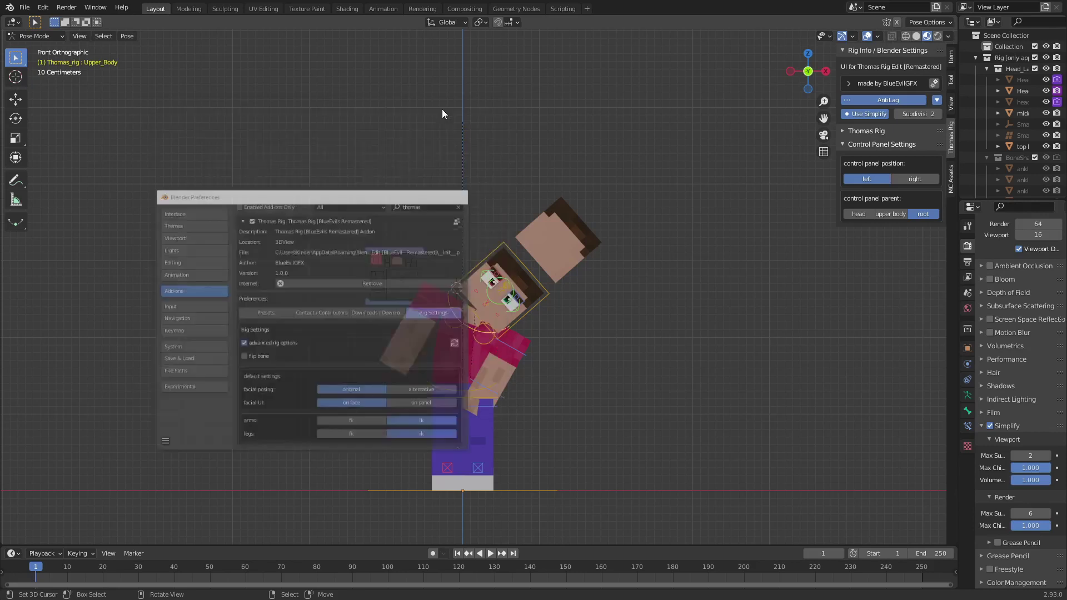
{"action": "left_click", "coordinate": [518, 260]}
{"action": "left_click", "coordinate": [865, 130]}
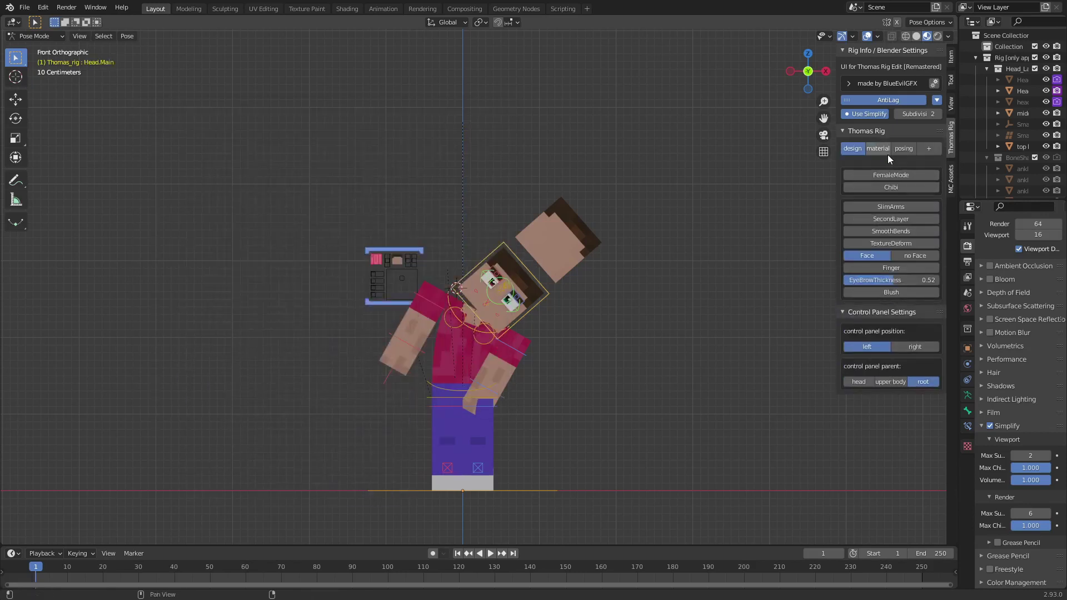
{"action": "left_click", "coordinate": [934, 151]}
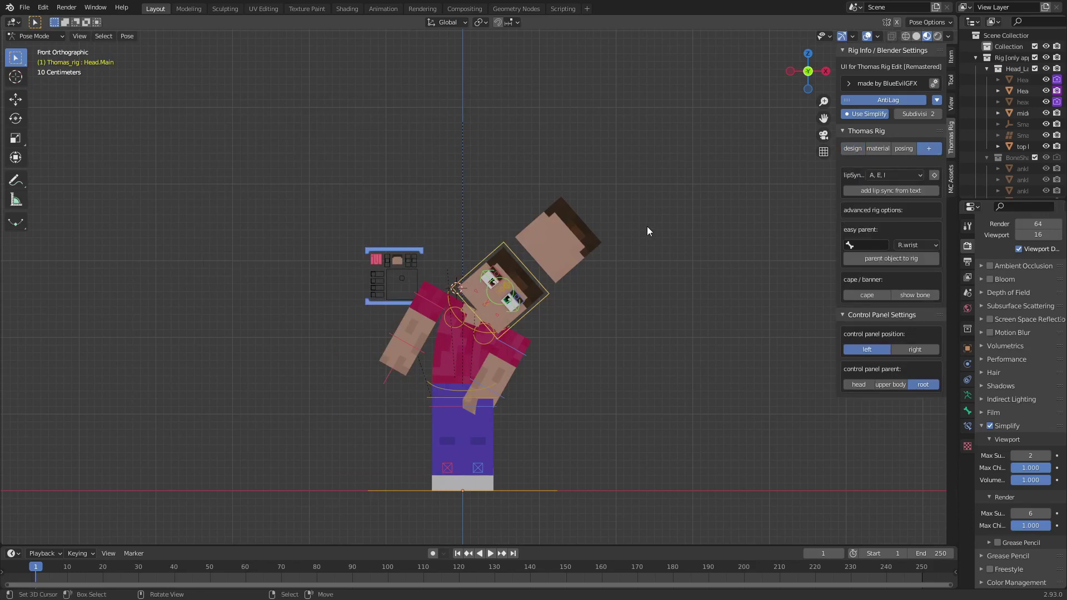
- Clear the rotations of the rig's head and upper body
{"action": "key", "text": "alt+r"}
{"action": "scroll", "coordinate": [514, 281], "scroll_direction": "up", "scroll_amount": 1}
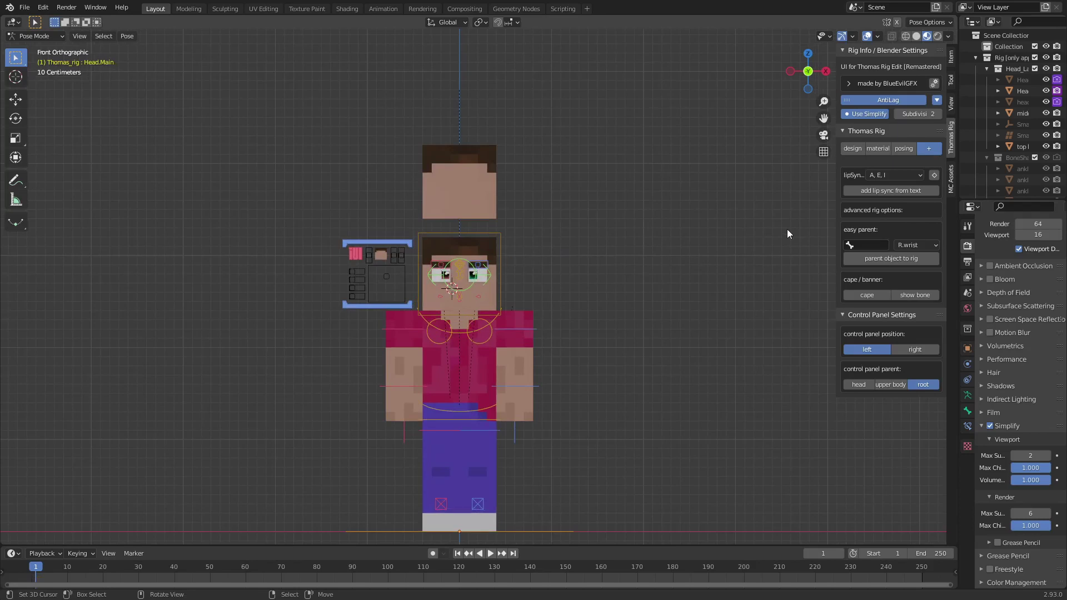
- Apply the U lip sync mouth shape to the rig at frame 1
{"action": "scroll", "coordinate": [743, 197], "scroll_direction": "up", "scroll_amount": 7}
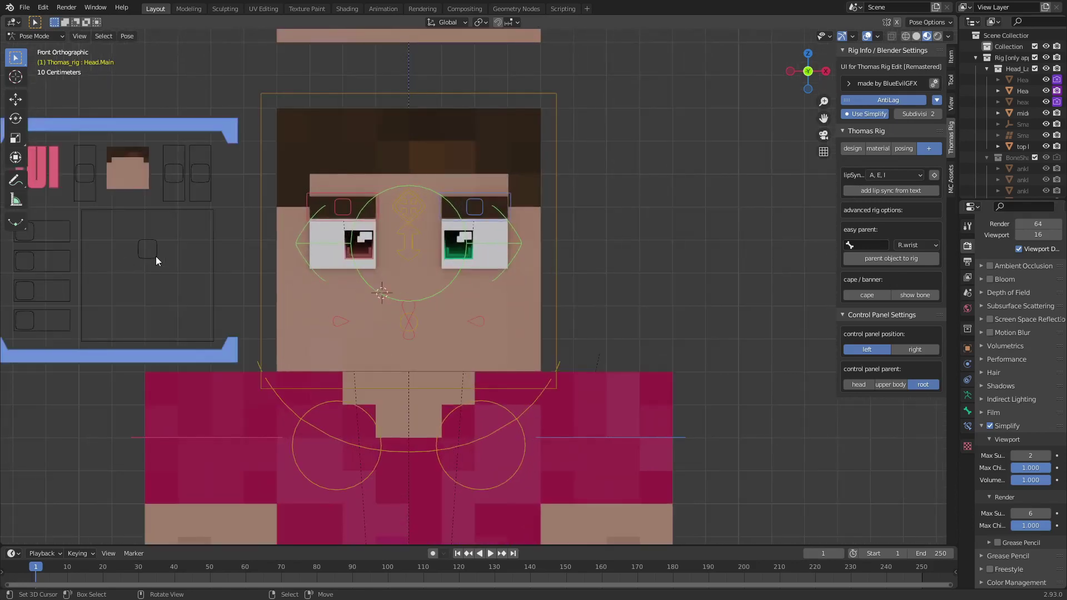
{"action": "left_click", "coordinate": [156, 259]}
{"action": "left_click_drag", "start_coordinate": [31, 568], "coordinate": [35, 569]}
{"action": "left_click", "coordinate": [901, 174]}
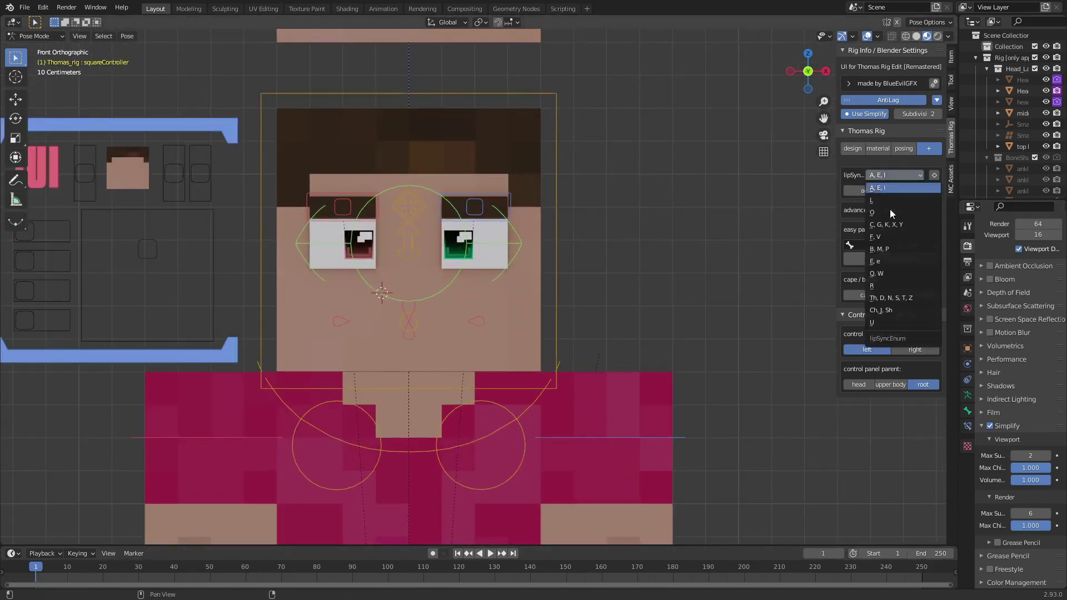
{"action": "left_click", "coordinate": [878, 324]}
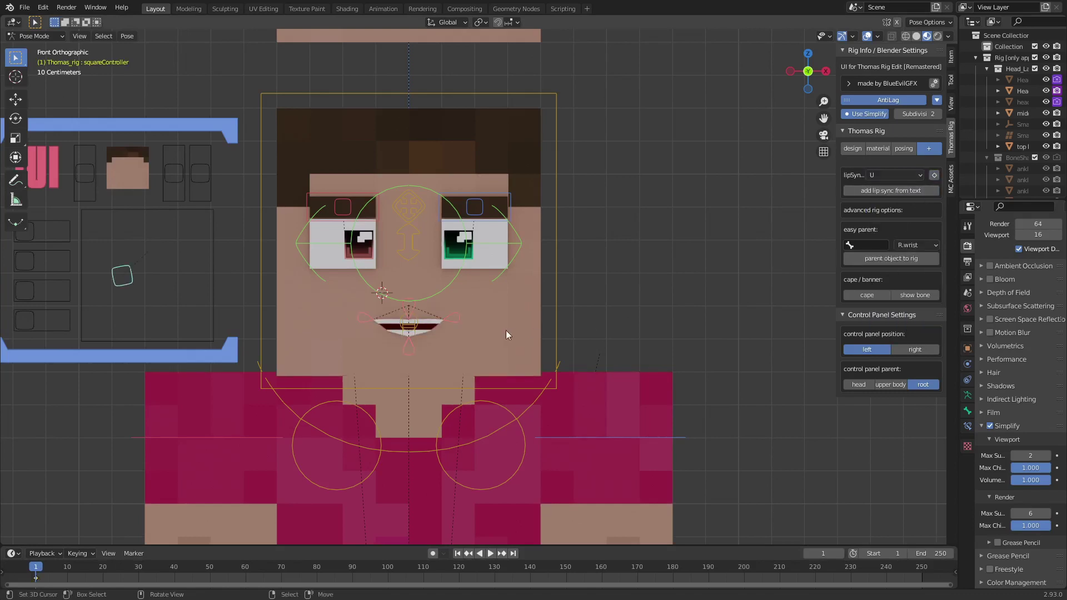
- Play the animation up to frame 21 and apply the E, e lip sync mouth shape there
{"action": "key", "text": "space"}
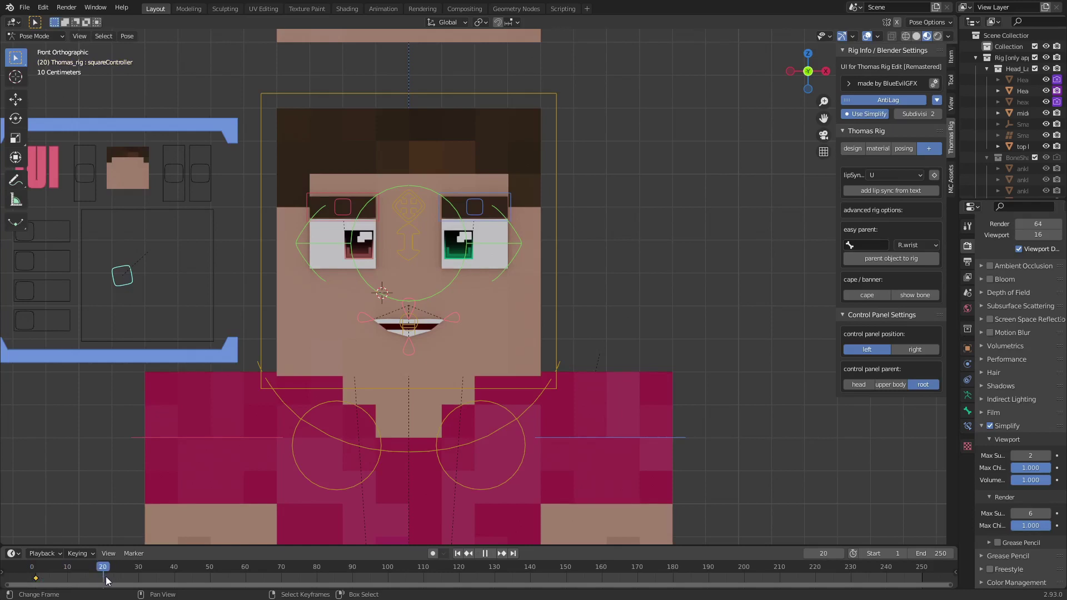
{"action": "key", "text": "space"}
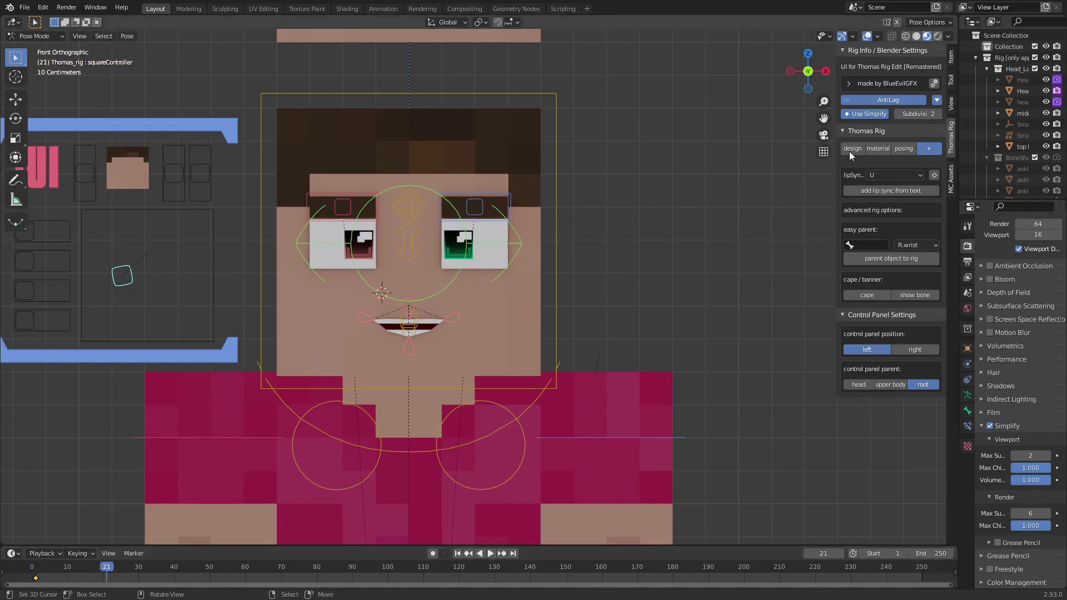
{"action": "left_click", "coordinate": [893, 175]}
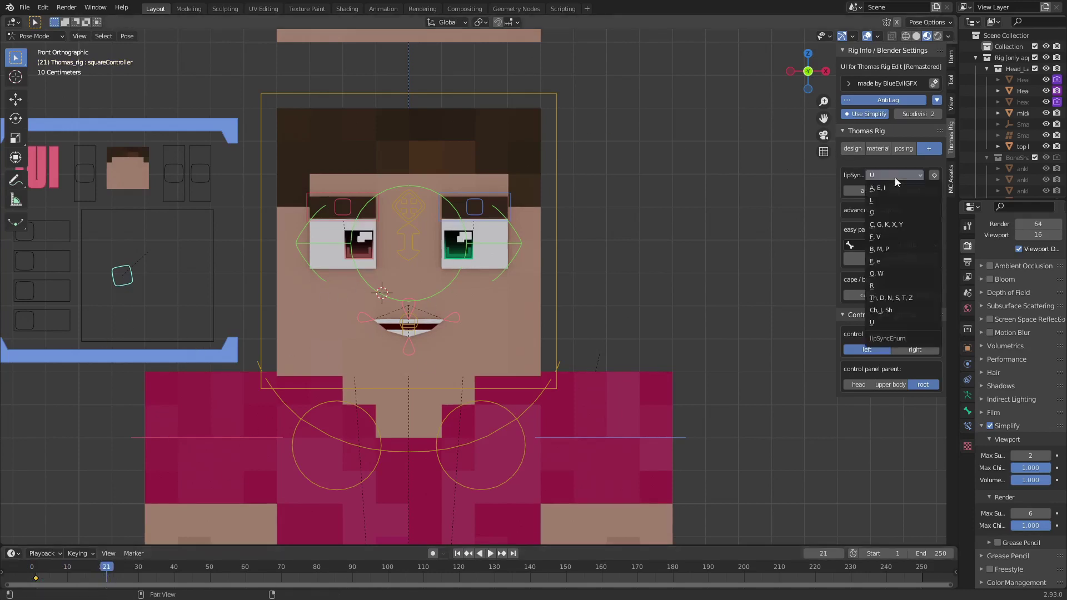
{"action": "left_click", "coordinate": [897, 261]}
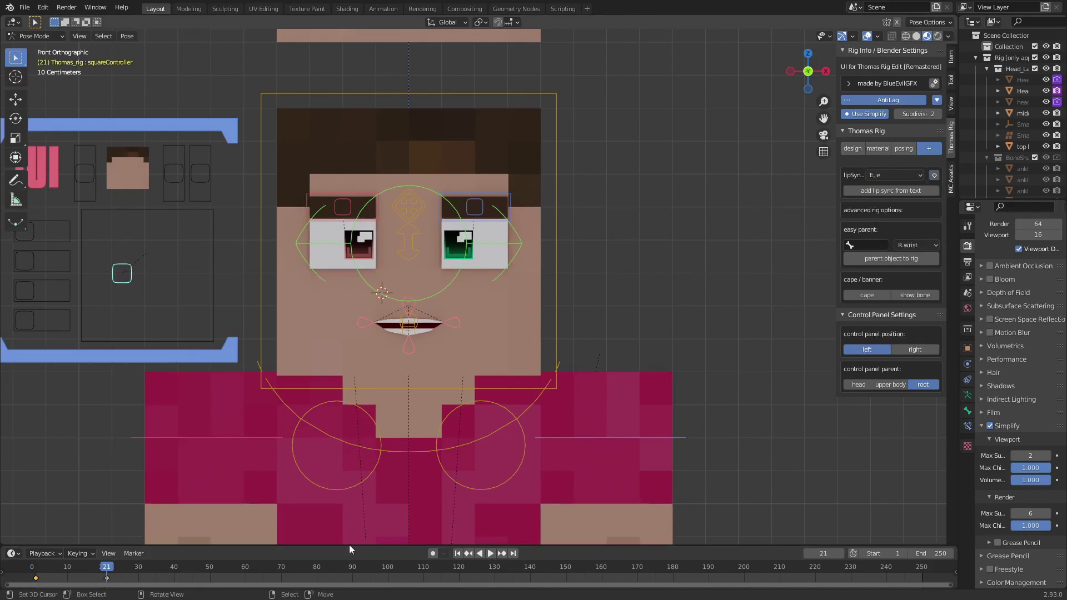
- Delete the lip sync keyframes from the timeline
{"action": "left_click_drag", "start_coordinate": [104, 571], "coordinate": [43, 593]}
{"action": "key", "text": "x"}
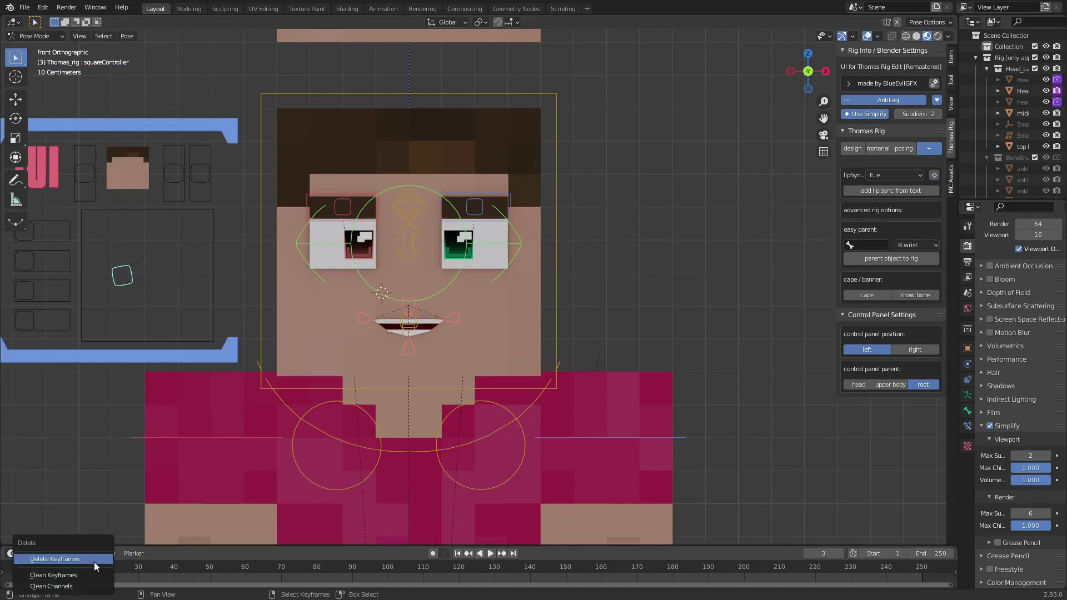
{"action": "left_click", "coordinate": [94, 566]}
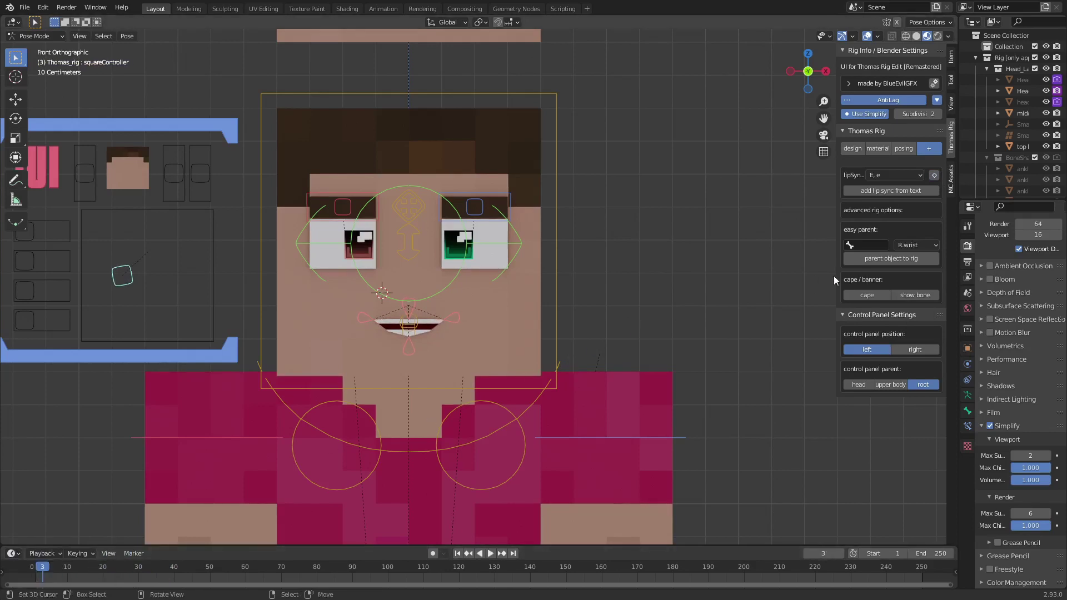
- Add lip sync from the text "from to warn" and play back the generated mouth animation
{"action": "left_click", "coordinate": [888, 189]}
{"action": "left_click", "coordinate": [872, 205]}
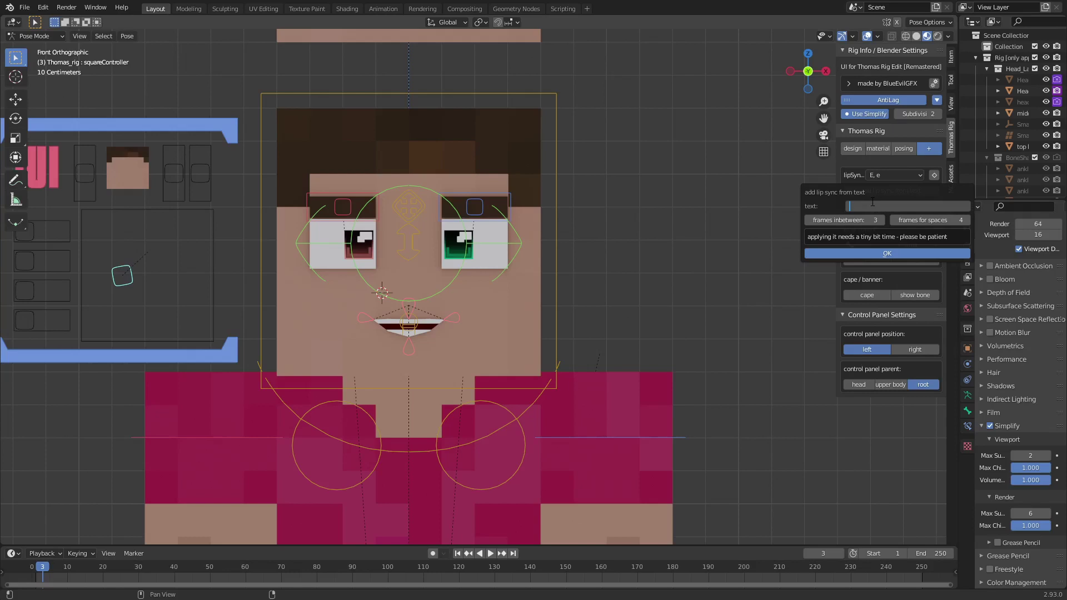
{"action": "type", "text": "from to warn"}
{"action": "left_click", "coordinate": [867, 253]}
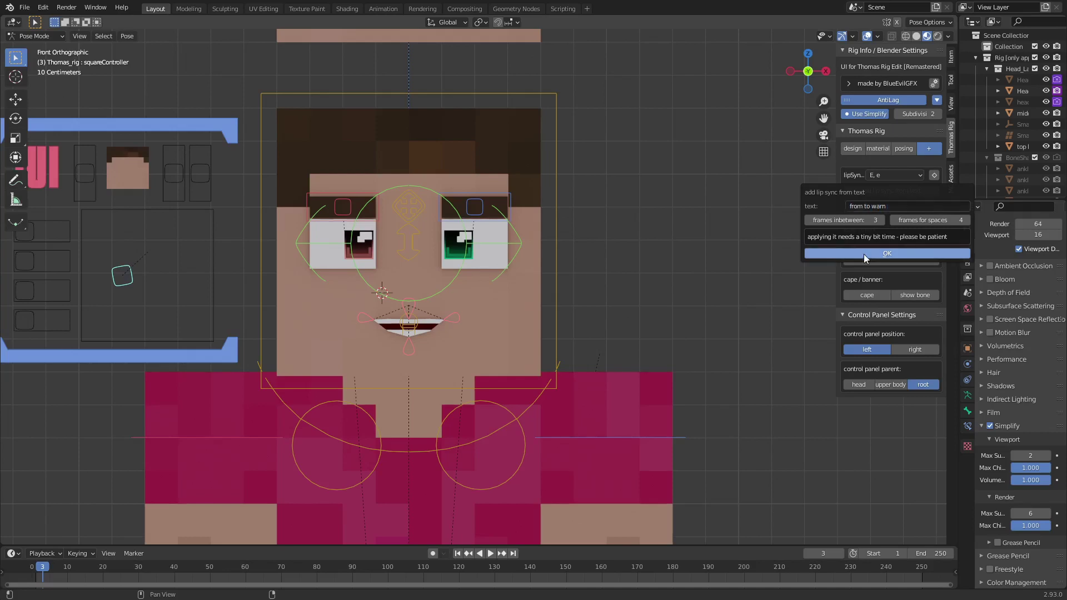
{"action": "left_click", "coordinate": [561, 324]}
{"action": "key", "text": "space"}
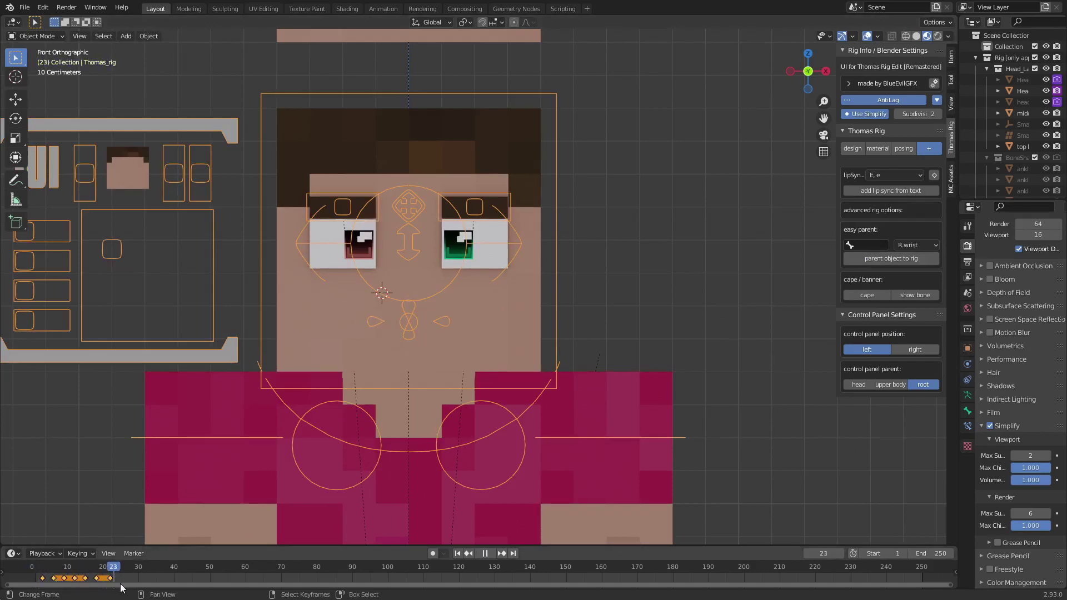
- Stop the animation playback, set the current frame to 37 and deselect the rig
{"action": "left_click_drag", "start_coordinate": [120, 584], "coordinate": [179, 592]}
{"action": "key", "text": "space"}
{"action": "left_click", "coordinate": [162, 565]}
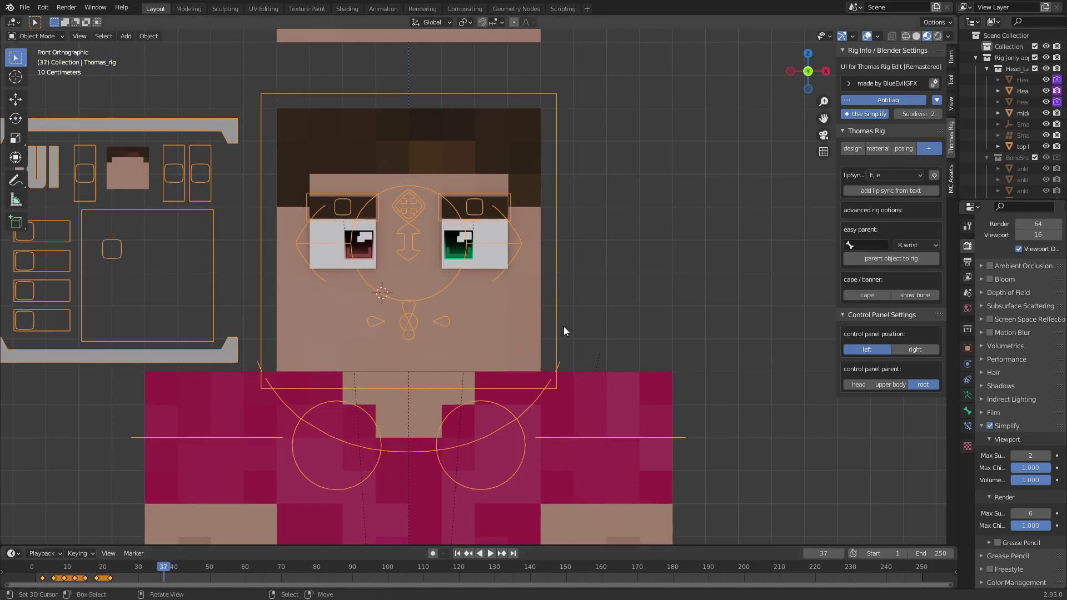
{"action": "left_click", "coordinate": [683, 253]}
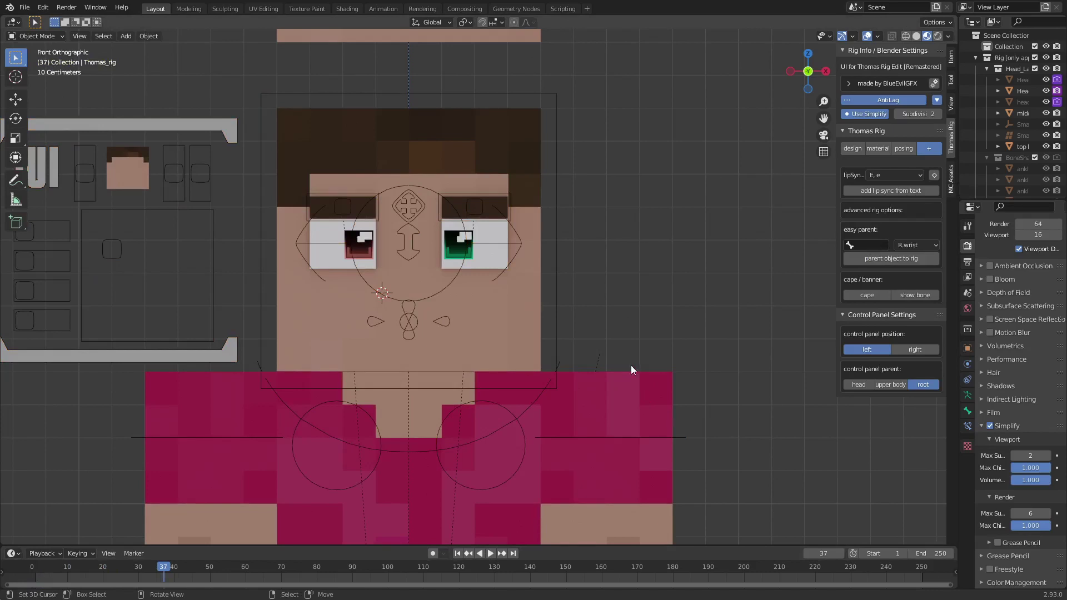
- Add a cube mesh and scale it down to about 0.204 of its default size
{"action": "scroll", "coordinate": [594, 255], "scroll_direction": "down", "scroll_amount": 4}
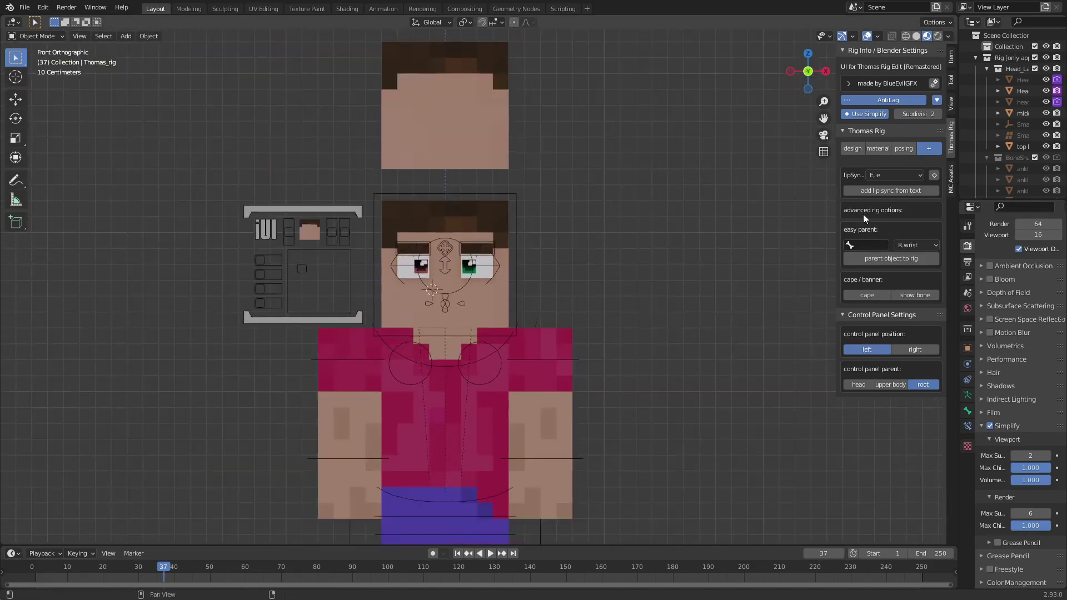
{"action": "middle_click_drag", "start_coordinate": [600, 228], "coordinate": [745, 242]}
{"action": "scroll", "coordinate": [722, 289], "scroll_direction": "down", "scroll_amount": 5}
{"action": "middle_click_drag", "start_coordinate": [681, 361], "coordinate": [584, 267]}
{"action": "key", "text": "shift+a"}
{"action": "mouse_move", "coordinate": [548, 38]}
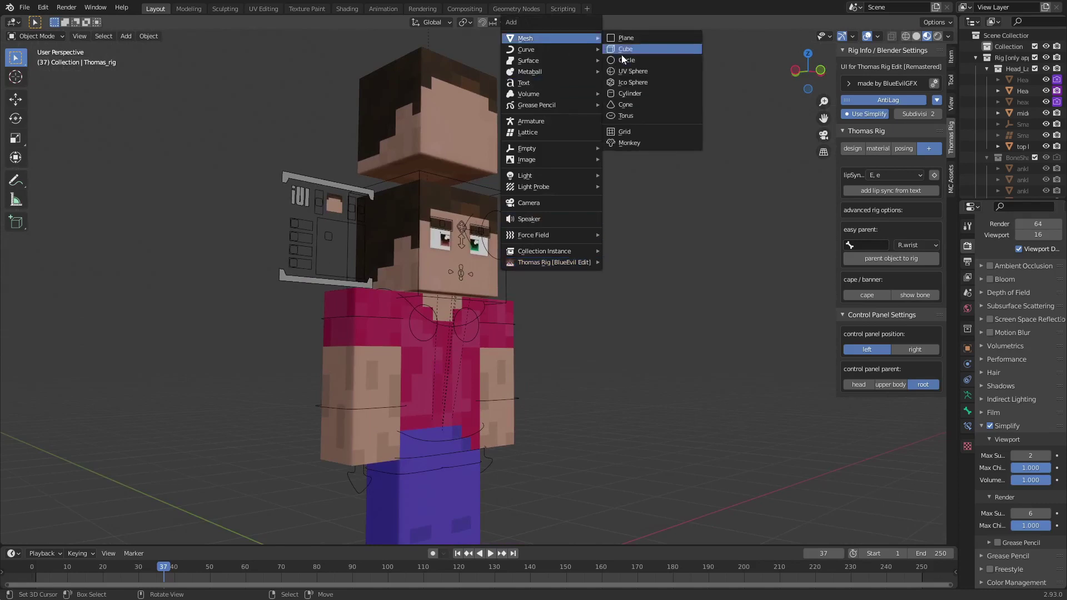
{"action": "left_click", "coordinate": [623, 53]}
{"action": "middle_click_drag", "start_coordinate": [666, 256], "coordinate": [615, 222]}
{"action": "key", "text": "s"}
{"action": "left_click", "coordinate": [513, 198]}
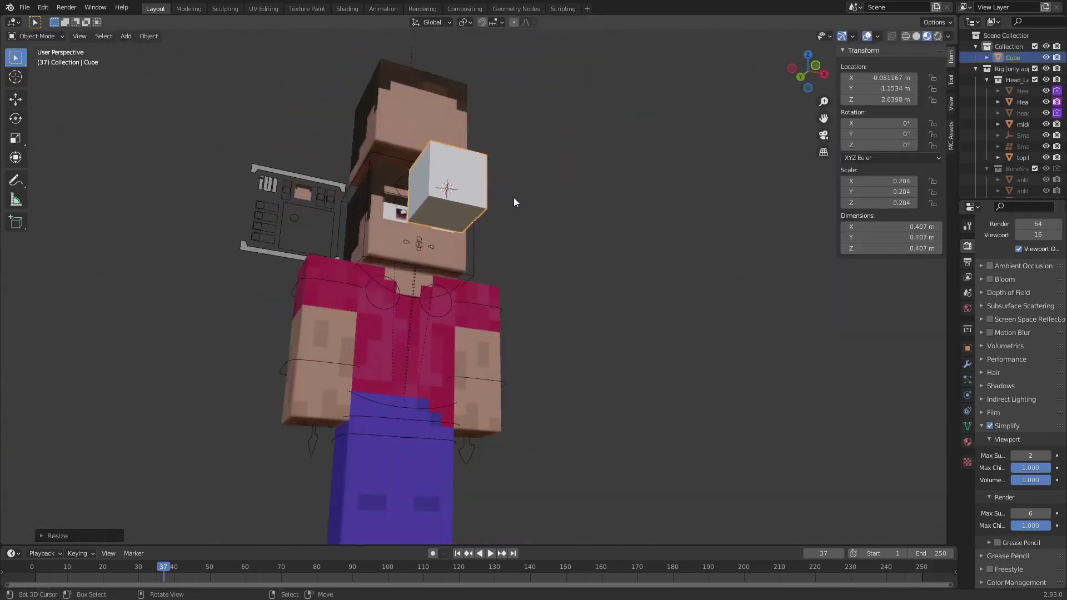
- Move the cube onto the rig's left hand, at about X 0.706 m, Y -0.105 m, Z 1.278 m
{"action": "middle_click_drag", "start_coordinate": [513, 198], "coordinate": [395, 245]}
{"action": "key", "text": "g"}
{"action": "left_click", "coordinate": [569, 368]}
{"action": "scroll", "coordinate": [538, 382], "scroll_direction": "up", "scroll_amount": 4}
{"action": "middle_click_drag", "start_coordinate": [709, 361], "coordinate": [510, 395]}
{"action": "scroll", "coordinate": [510, 397], "scroll_direction": "up", "scroll_amount": 3}
{"action": "key", "text": "g"}
{"action": "left_click", "coordinate": [582, 373]}
{"action": "middle_click_drag", "start_coordinate": [572, 381], "coordinate": [497, 400]}
- Parent the cube to the rig's L.wrist bone with the easy parent option
{"action": "left_click", "coordinate": [456, 203], "text": "shift"}
{"action": "left_click", "coordinate": [457, 206], "text": "shift"}
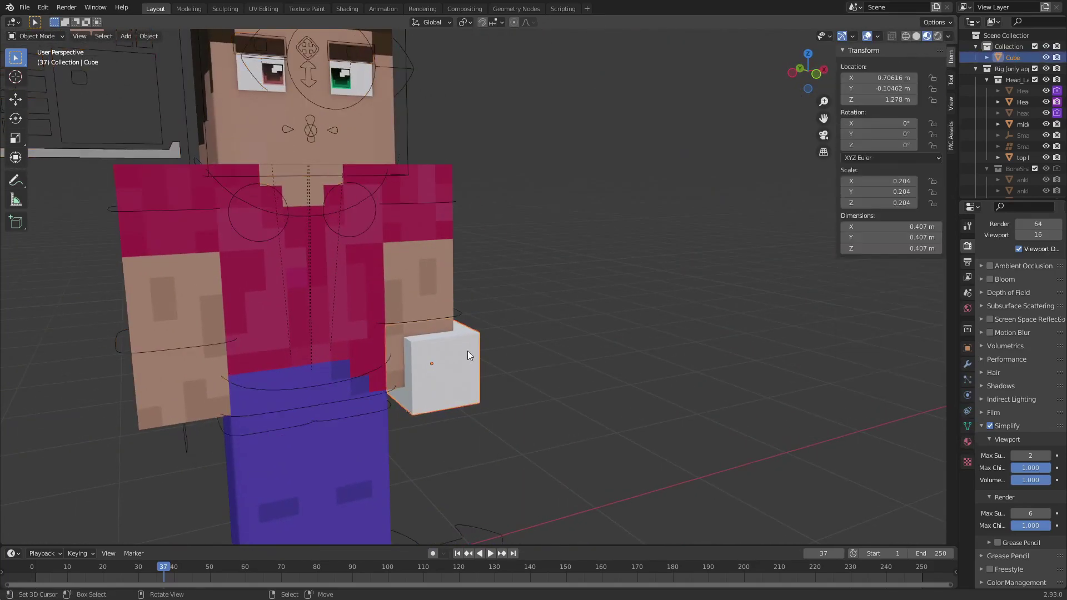
{"action": "left_click", "coordinate": [461, 318], "text": "shift"}
{"action": "left_click", "coordinate": [917, 245]}
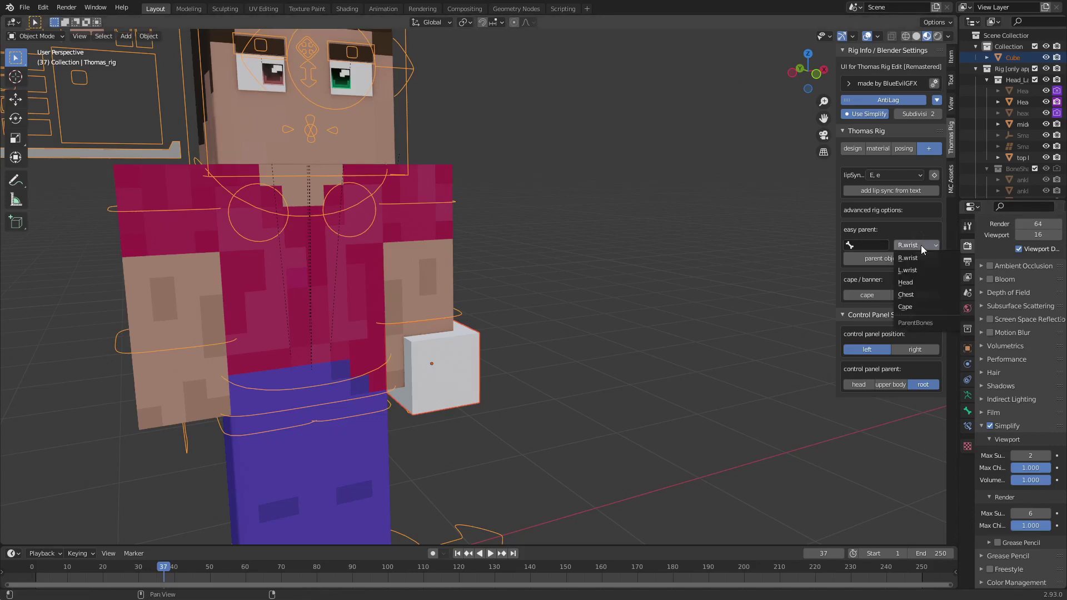
{"action": "left_click", "coordinate": [911, 261]}
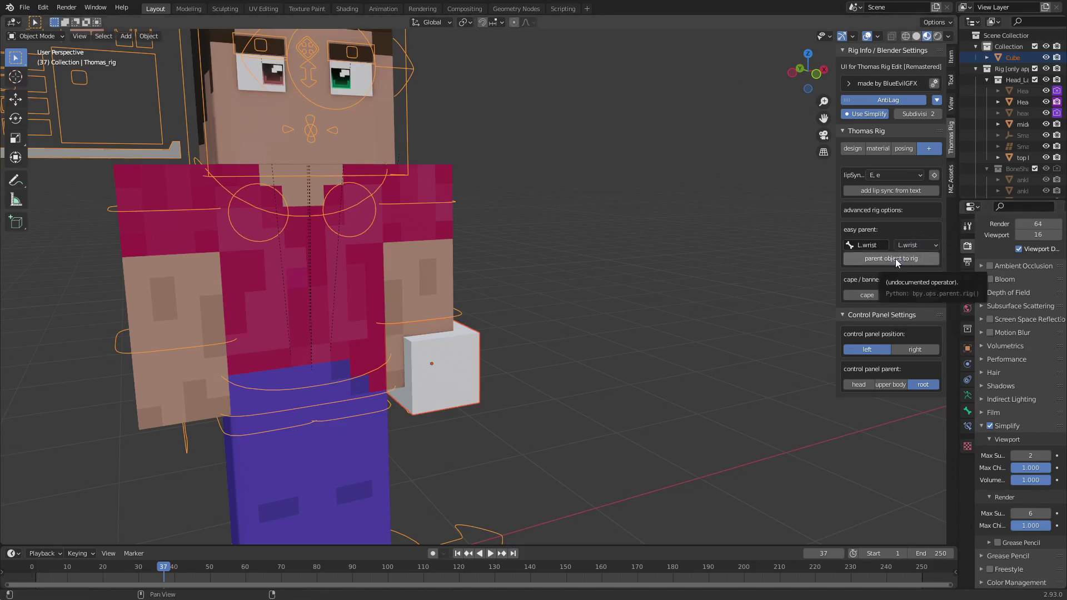
{"action": "left_click", "coordinate": [895, 258]}
- Enter Pose Mode and rotate the left arm outward, bending its elbow, to test the attached cube
{"action": "right_click", "coordinate": [458, 312]}
{"action": "key", "text": "ctrl+Tab"}
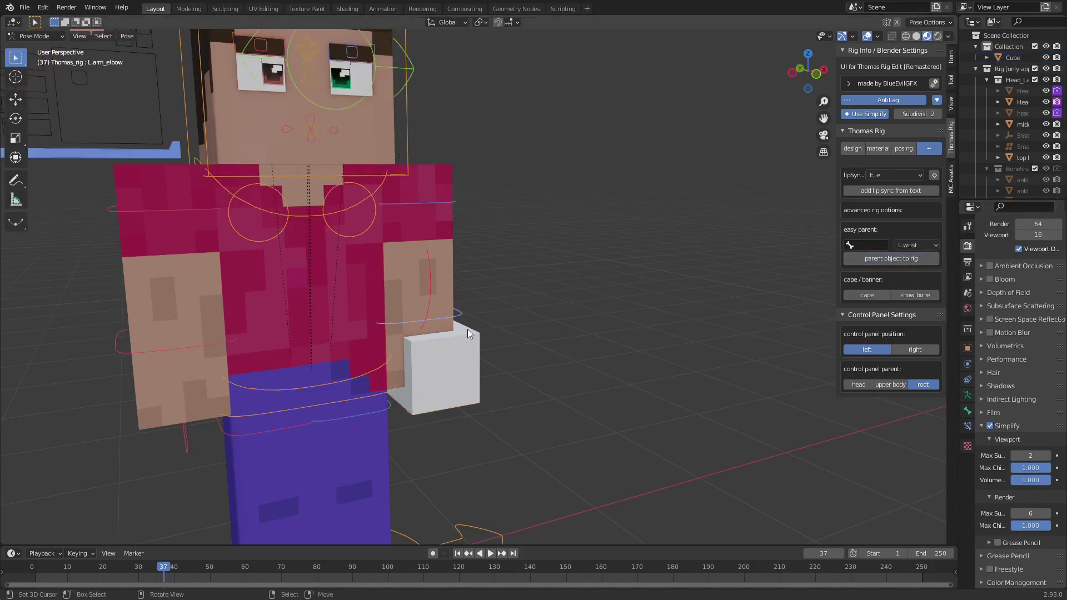
{"action": "right_click_drag", "start_coordinate": [468, 329], "coordinate": [470, 327]}
{"action": "key", "text": "r"}
{"action": "right_click", "coordinate": [489, 302]}
{"action": "key", "text": "ctrl+z"}
{"action": "key", "text": "r"}
{"action": "left_click", "coordinate": [580, 250]}
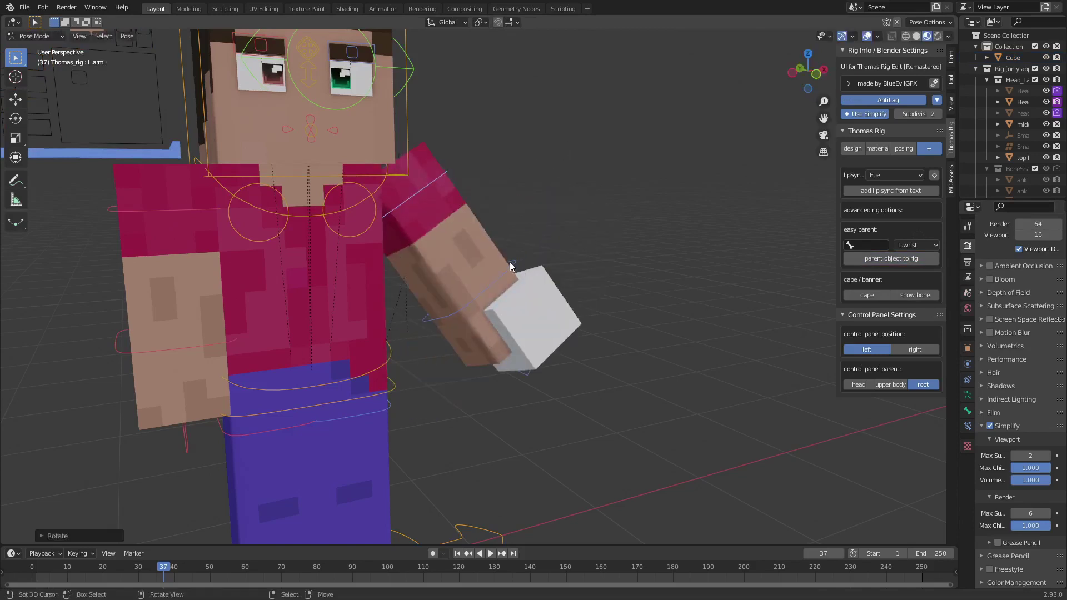
{"action": "right_click", "coordinate": [508, 263]}
{"action": "key", "text": "r"}
{"action": "left_click", "coordinate": [572, 300]}
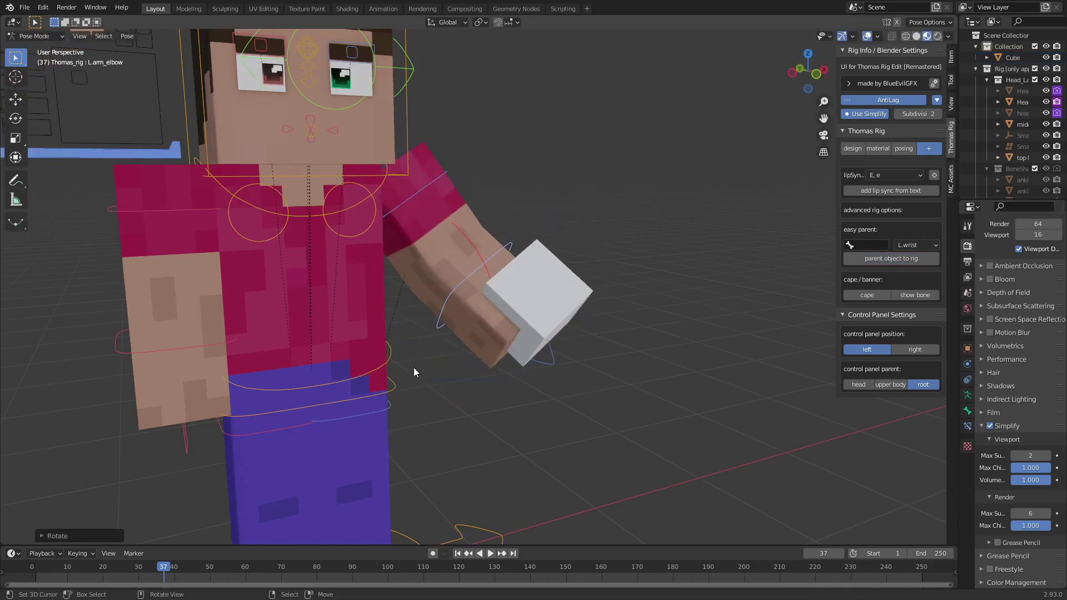
- Enable the cape on the rig and view it from behind
{"action": "middle_click_drag", "start_coordinate": [413, 367], "coordinate": [778, 311]}
{"action": "left_click", "coordinate": [858, 295]}
{"action": "mouse_move", "coordinate": [636, 328]}
{"action": "middle_mouse_down", "text": "shift"}
{"action": "mouse_move", "coordinate": [612, 318]}
{"action": "mouse_move", "coordinate": [625, 318]}
{"action": "middle_mouse_up", "text": "shift"}
{"action": "scroll", "coordinate": [625, 317], "scroll_direction": "up", "scroll_amount": 2}
- Try different style 1 and style 2 amounts on the cape and return both to 0.00
{"action": "mouse_move", "coordinate": [864, 326]}
{"action": "left_mouse_down"}
{"action": "mouse_move", "coordinate": [917, 326]}
{"action": "mouse_move", "coordinate": [845, 326]}
{"action": "left_mouse_up"}
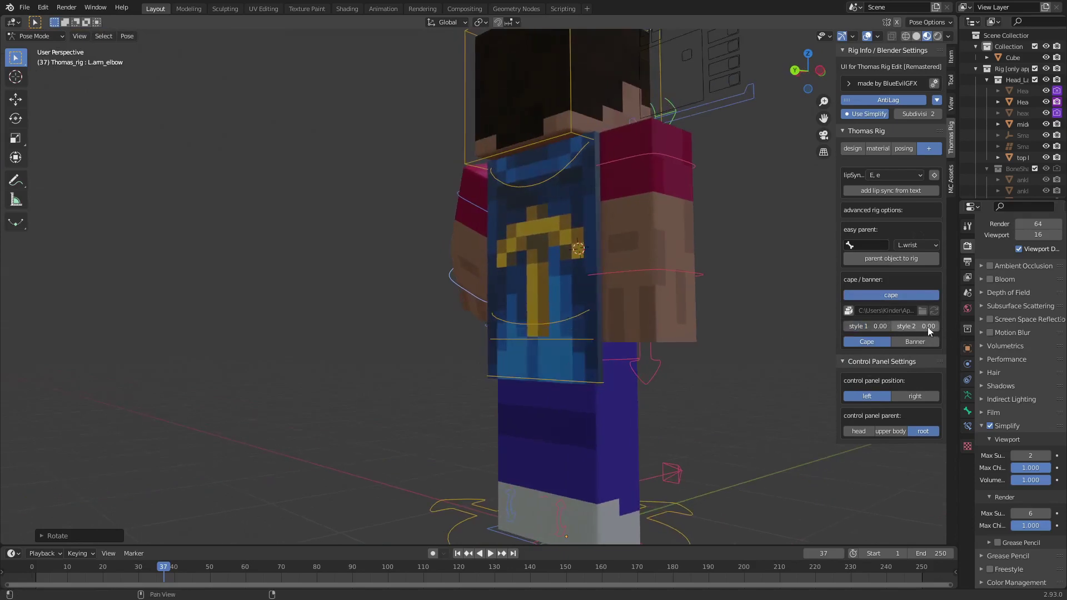
{"action": "left_click_drag", "start_coordinate": [925, 326], "coordinate": [939, 327]}
{"action": "left_click_drag", "start_coordinate": [874, 326], "coordinate": [844, 327]}
{"action": "left_click_drag", "start_coordinate": [927, 326], "coordinate": [880, 327]}
- Switch the cape to the Banner type to view it, and return it to Cape
{"action": "middle_click_drag", "start_coordinate": [653, 322], "coordinate": [621, 319]}
{"action": "scroll", "coordinate": [621, 319], "scroll_direction": "up", "scroll_amount": 1}
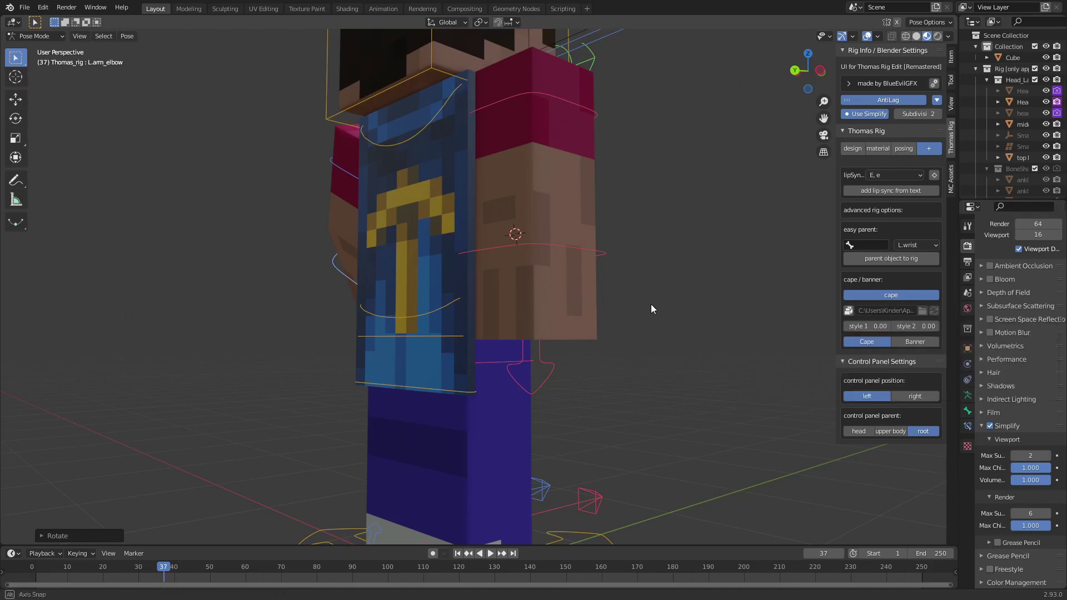
{"action": "left_click", "coordinate": [914, 341]}
{"action": "middle_click_drag", "start_coordinate": [777, 327], "coordinate": [671, 315]}
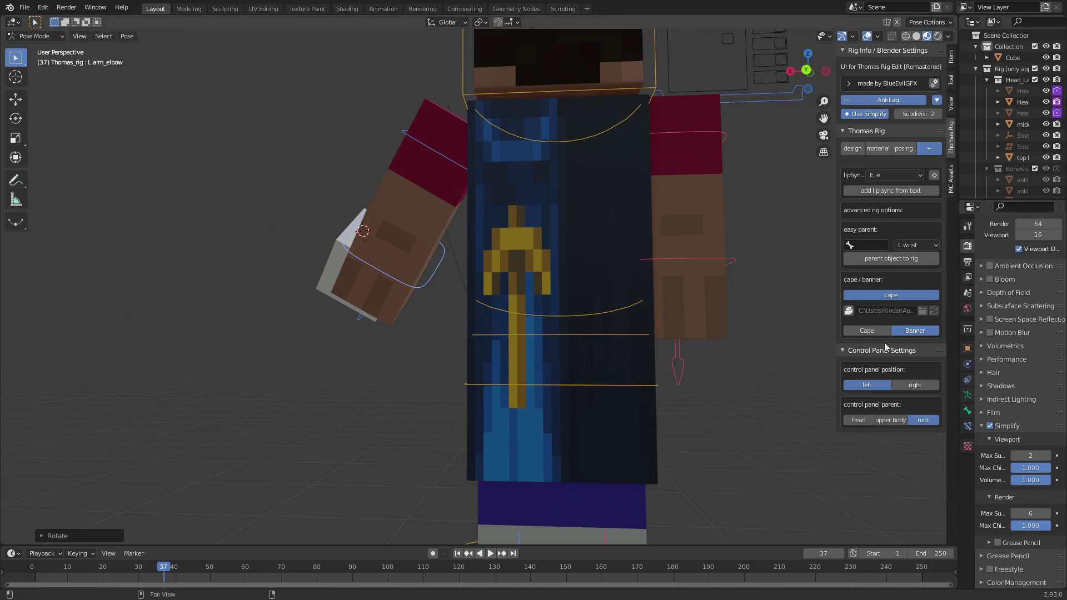
{"action": "left_click", "coordinate": [867, 331]}
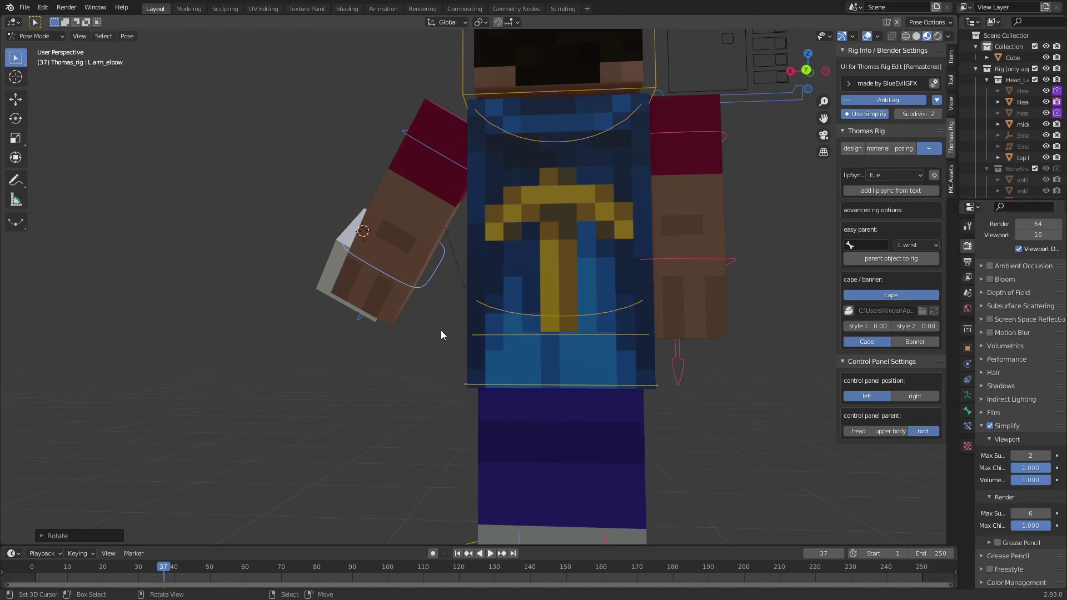
- Return to Object Mode and turn off the rig's cape
{"action": "middle_click_drag", "start_coordinate": [382, 308], "coordinate": [521, 268]}
{"action": "key", "text": "ctrl+Tab"}
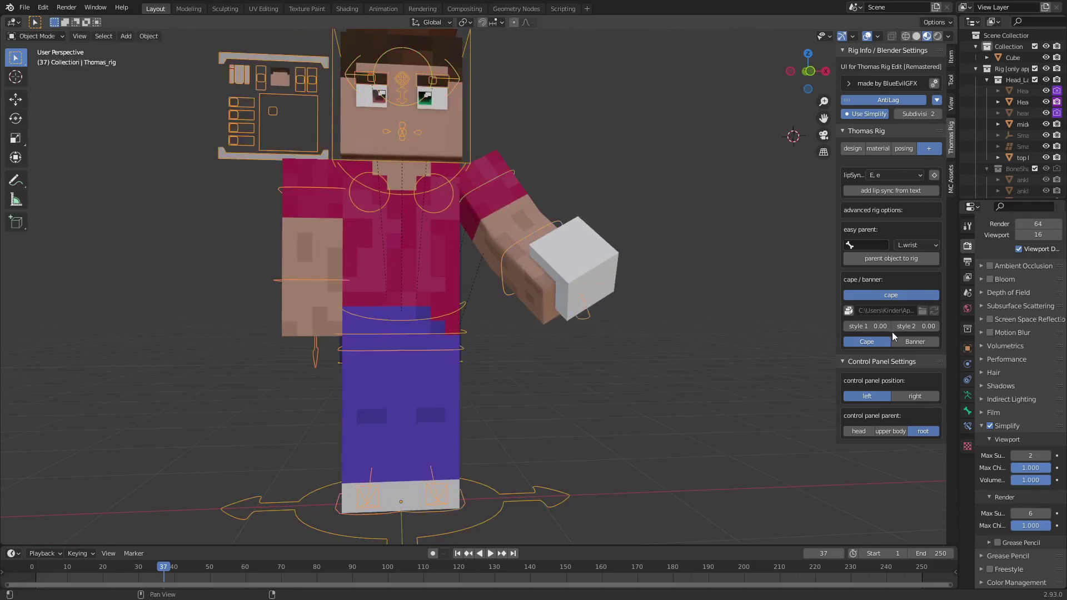
{"action": "left_click", "coordinate": [895, 294]}
{"action": "scroll", "coordinate": [675, 338], "scroll_direction": "up", "scroll_amount": 3}
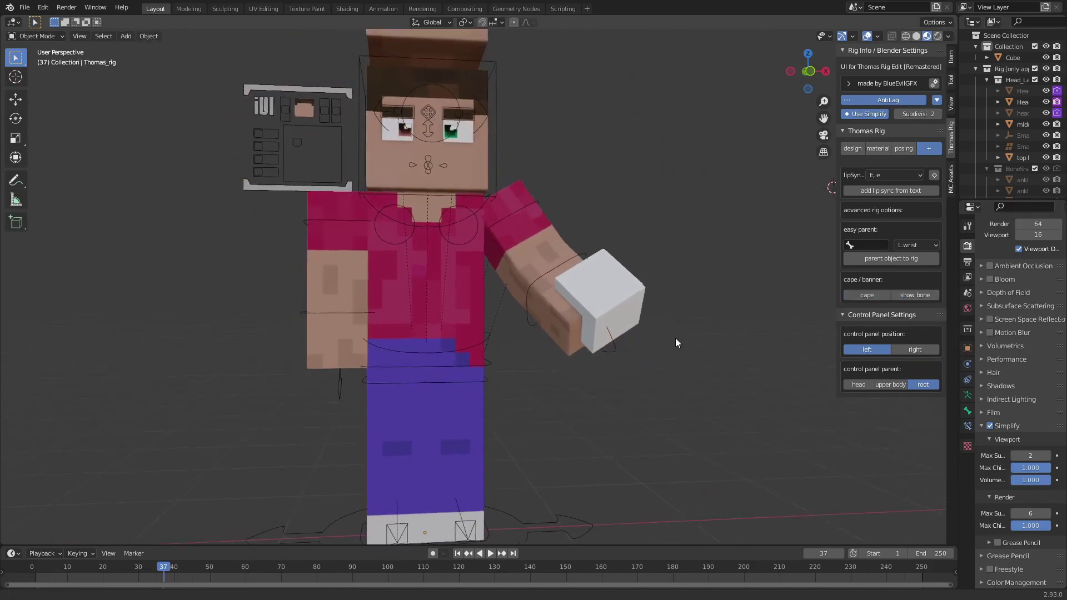
- Append the MC Default diamond helmet, chestplate, leggings and boots to the rig
{"action": "left_click", "coordinate": [949, 180]}
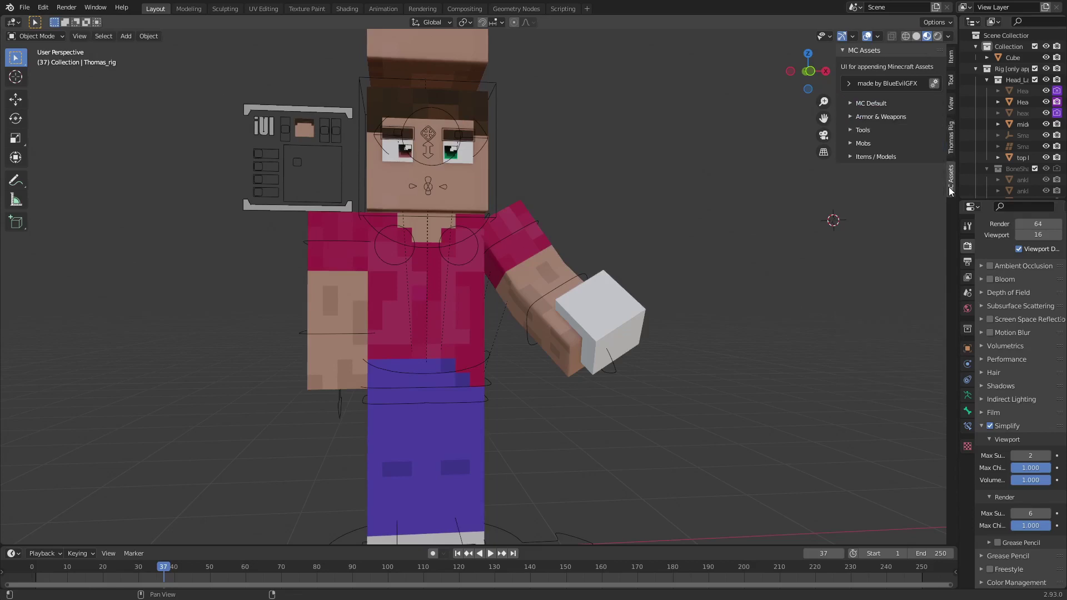
{"action": "left_click", "coordinate": [868, 105]}
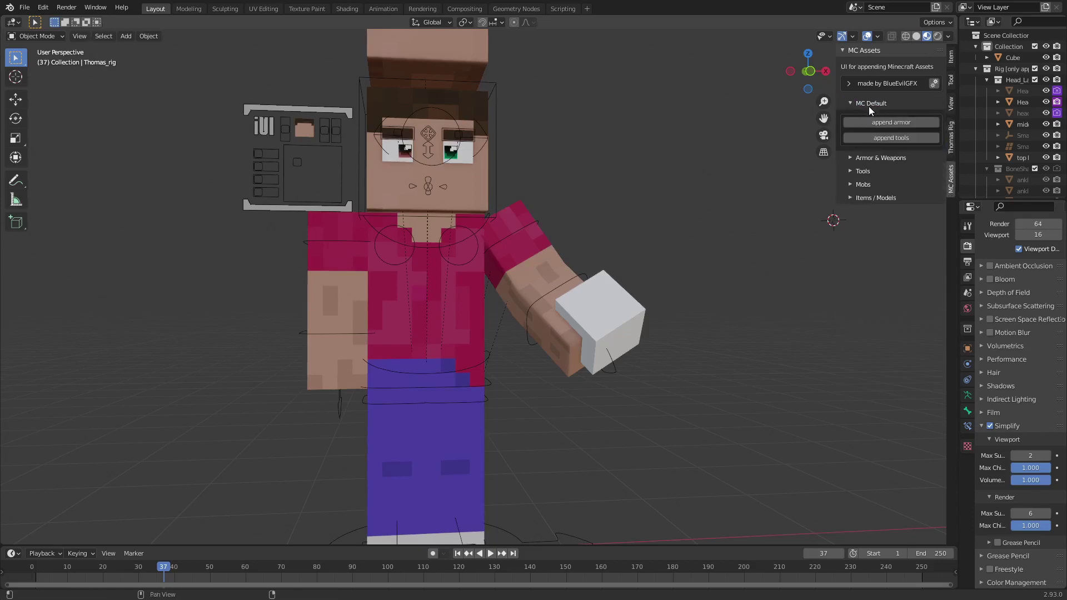
{"action": "left_click", "coordinate": [922, 121]}
{"action": "left_click_drag", "start_coordinate": [850, 142], "coordinate": [850, 183]}
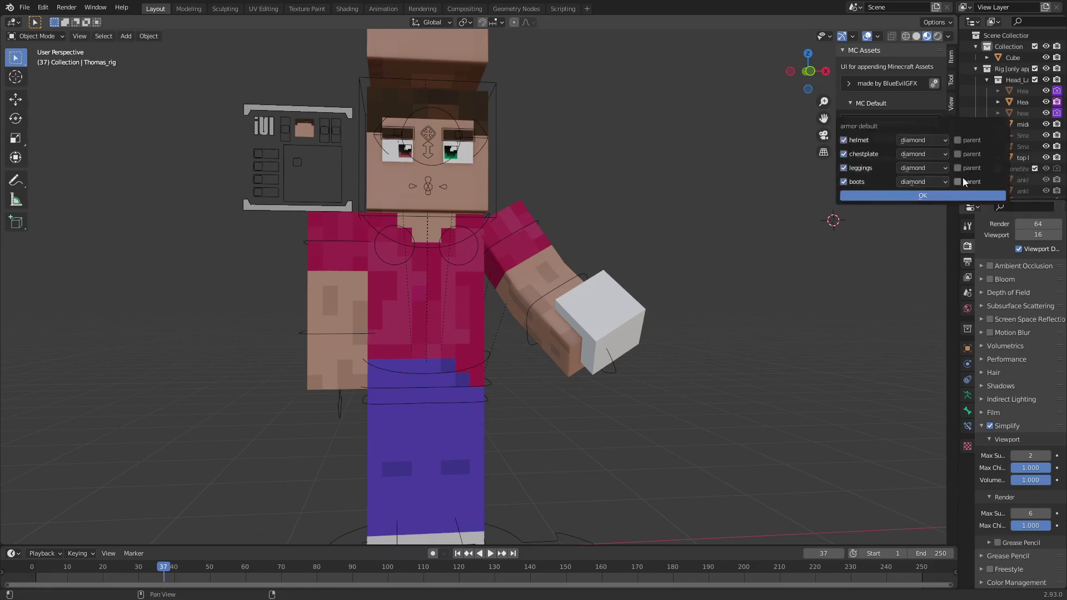
{"action": "left_click", "coordinate": [952, 192]}
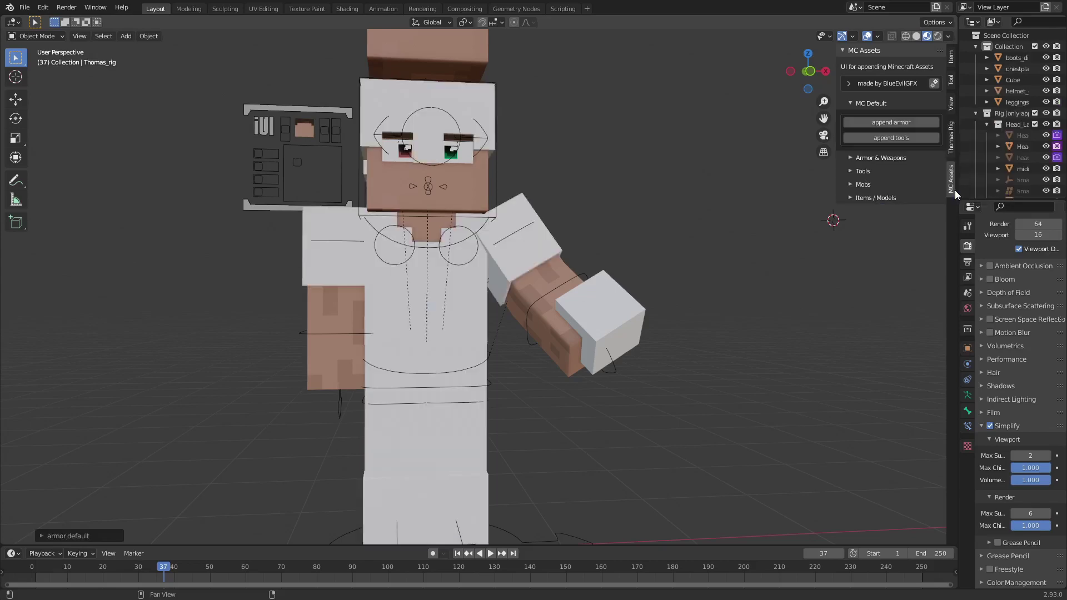
- Enter Pose Mode and move the rig's MainRoot bone sideways away from the world origin
{"action": "scroll", "coordinate": [493, 470], "scroll_direction": "down", "scroll_amount": 3}
{"action": "right_click", "coordinate": [493, 466]}
{"action": "key", "text": "ctrl+Tab"}
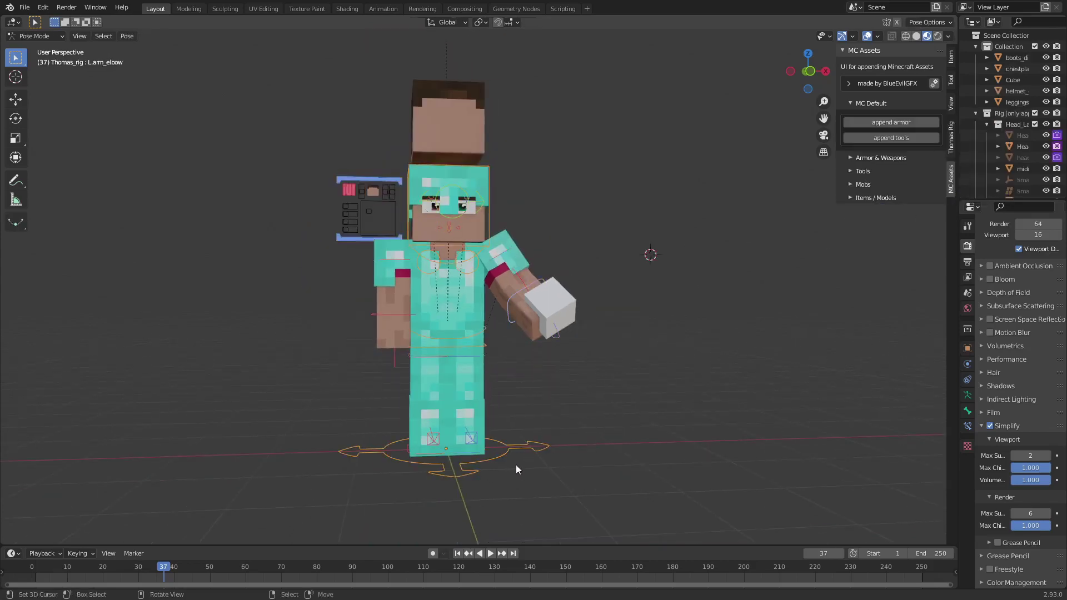
{"action": "right_click", "coordinate": [492, 463]}
{"action": "key", "text": "g"}
{"action": "left_click", "coordinate": [349, 448]}
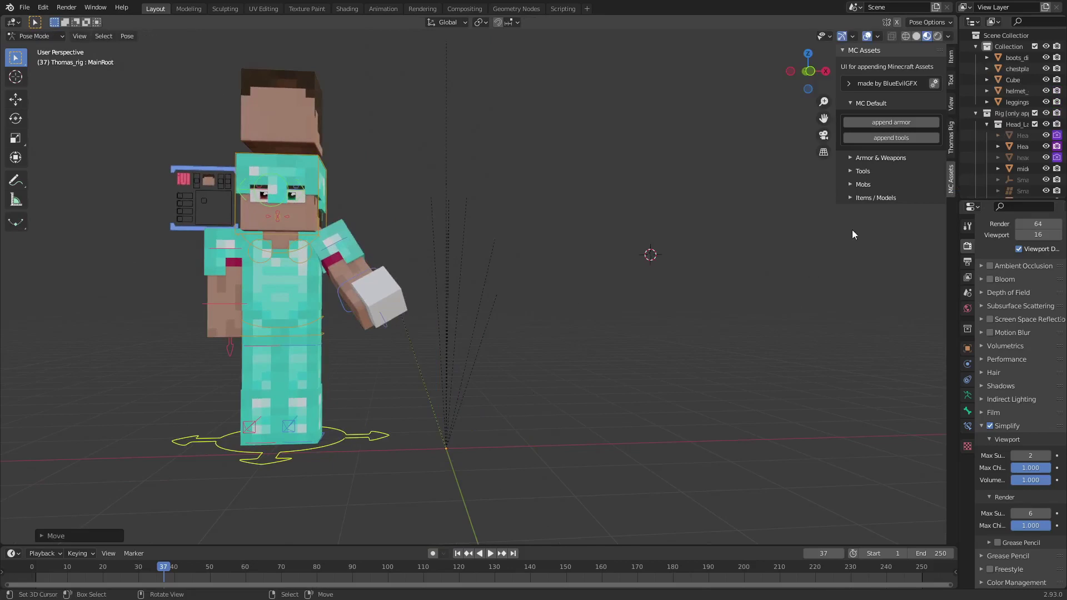
- Append an MC Default diamond sword parented to the rig's right hand
{"action": "middle_click_drag", "start_coordinate": [548, 364], "coordinate": [669, 345], "text": "shift"}
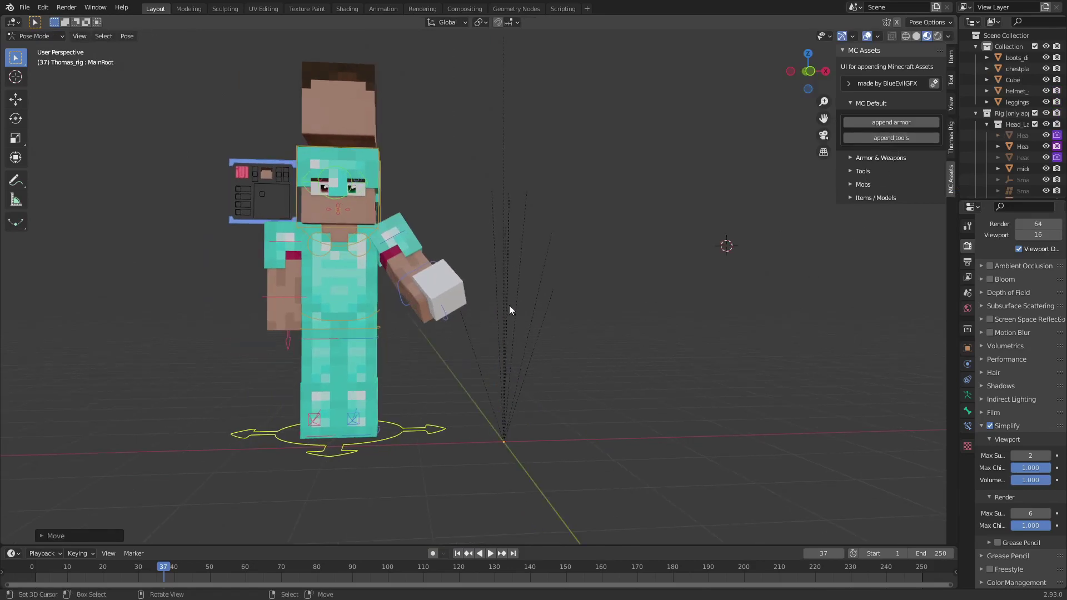
{"action": "middle_click_drag", "start_coordinate": [462, 324], "coordinate": [530, 342], "text": "shift"}
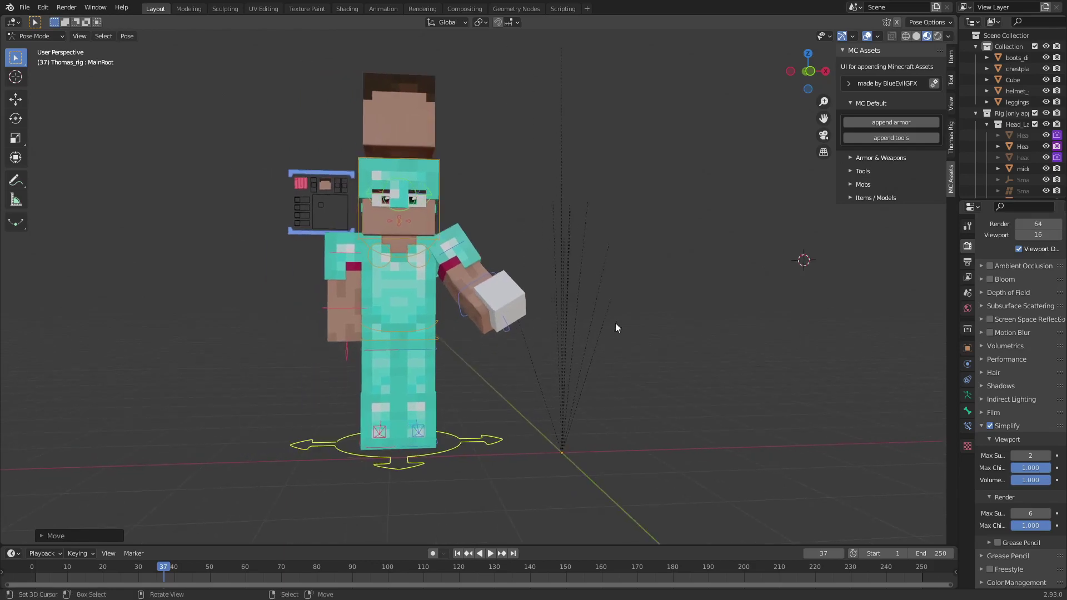
{"action": "scroll", "coordinate": [639, 318], "scroll_direction": "up", "scroll_amount": 2}
{"action": "middle_click_drag", "start_coordinate": [638, 318], "coordinate": [609, 328]}
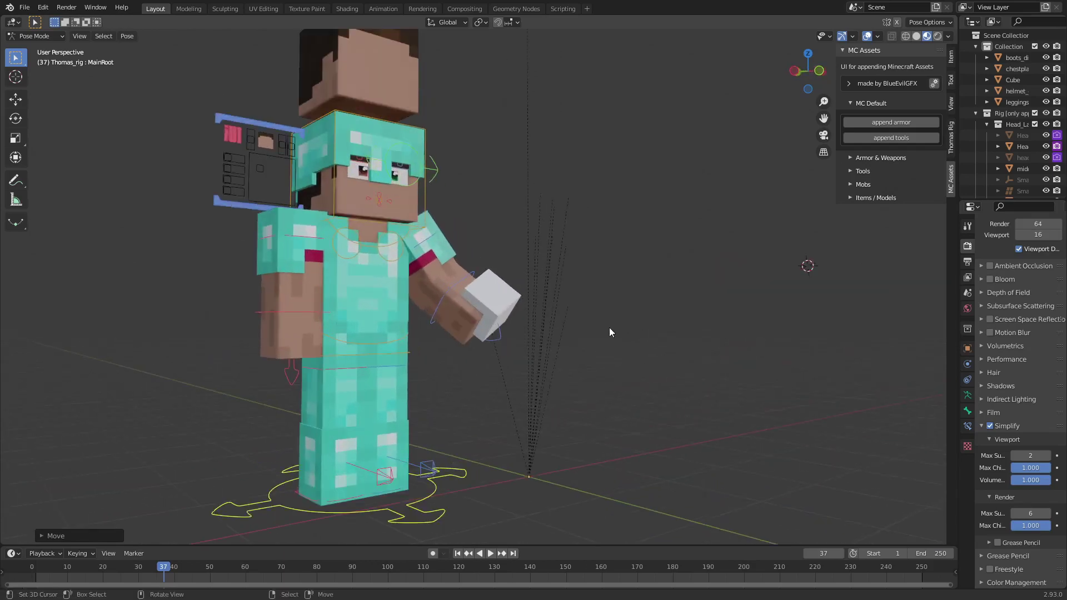
{"action": "left_click", "coordinate": [883, 138]}
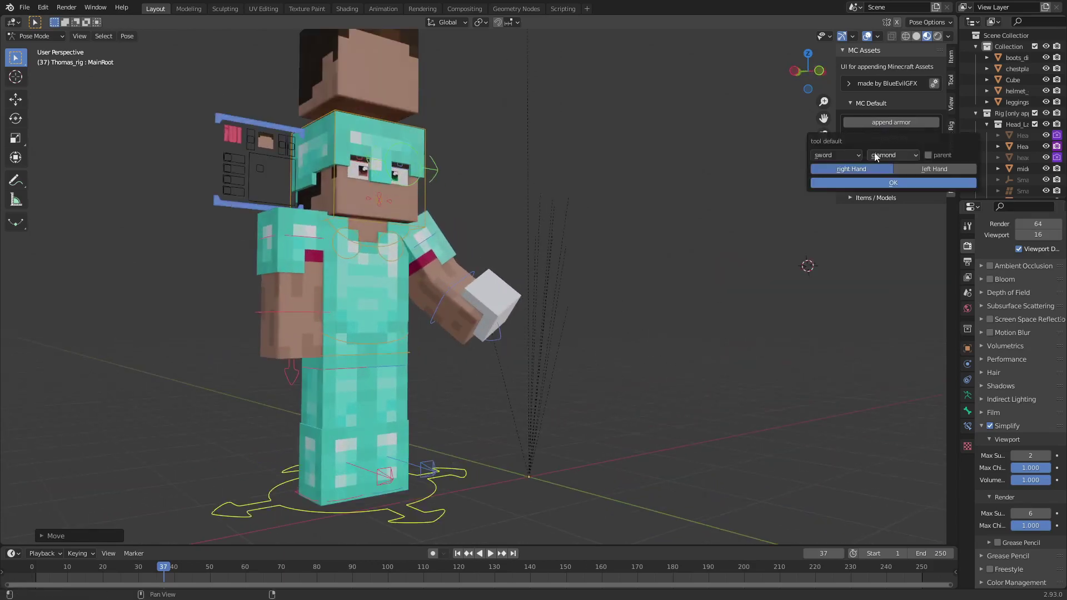
{"action": "left_click", "coordinate": [929, 158]}
{"action": "mouse_move", "coordinate": [853, 159]}
{"action": "left_click", "coordinate": [842, 207]}
{"action": "left_click", "coordinate": [894, 158]}
{"action": "left_click", "coordinate": [896, 216]}
{"action": "left_click", "coordinate": [933, 182]}
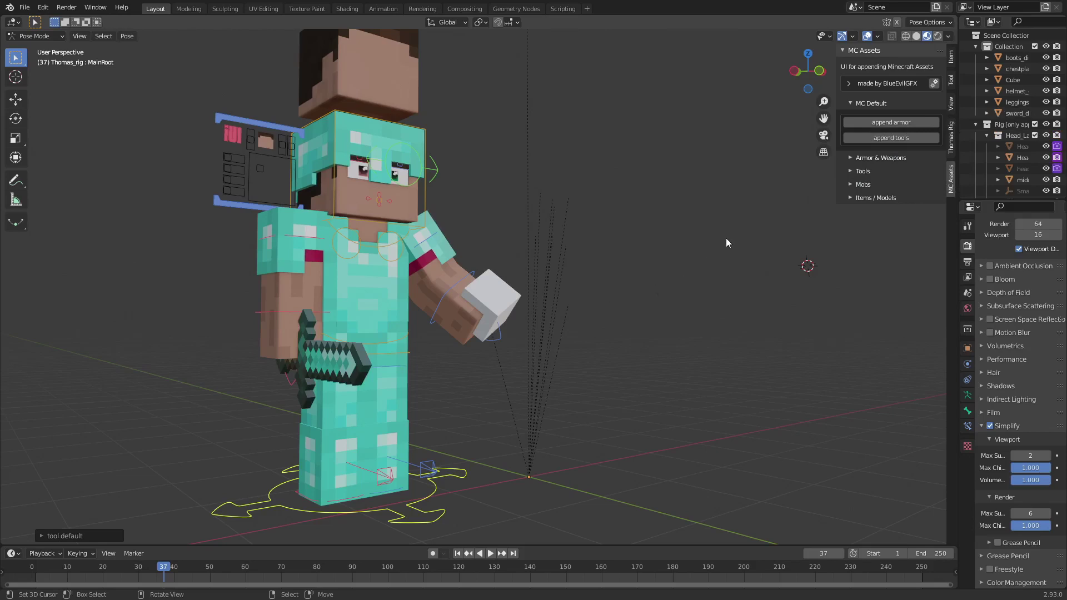
- Show the Armor & Weapons assets in place of MC Default and delete the diamond helmet in Object Mode
{"action": "left_click", "coordinate": [865, 102]}
{"action": "left_click", "coordinate": [870, 117]}
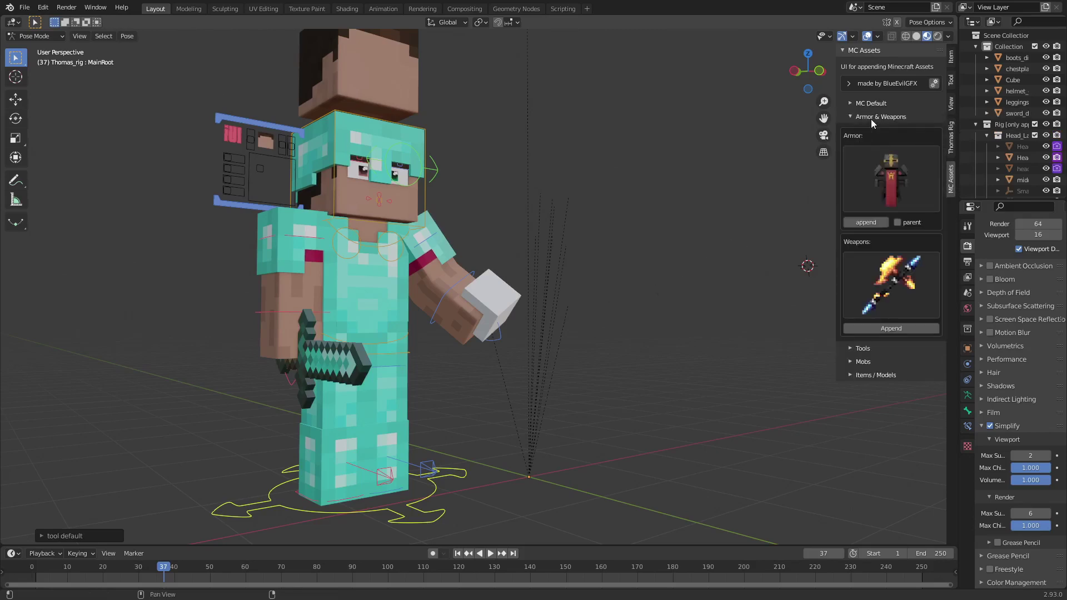
{"action": "key", "text": "ctrl+Tab"}
{"action": "left_click", "coordinate": [387, 140]}
{"action": "key", "text": "x"}
{"action": "left_click", "coordinate": [387, 141]}
- Delete the diamond chestplate, leggings, sword and boots from the rig
{"action": "left_click", "coordinate": [285, 216]}
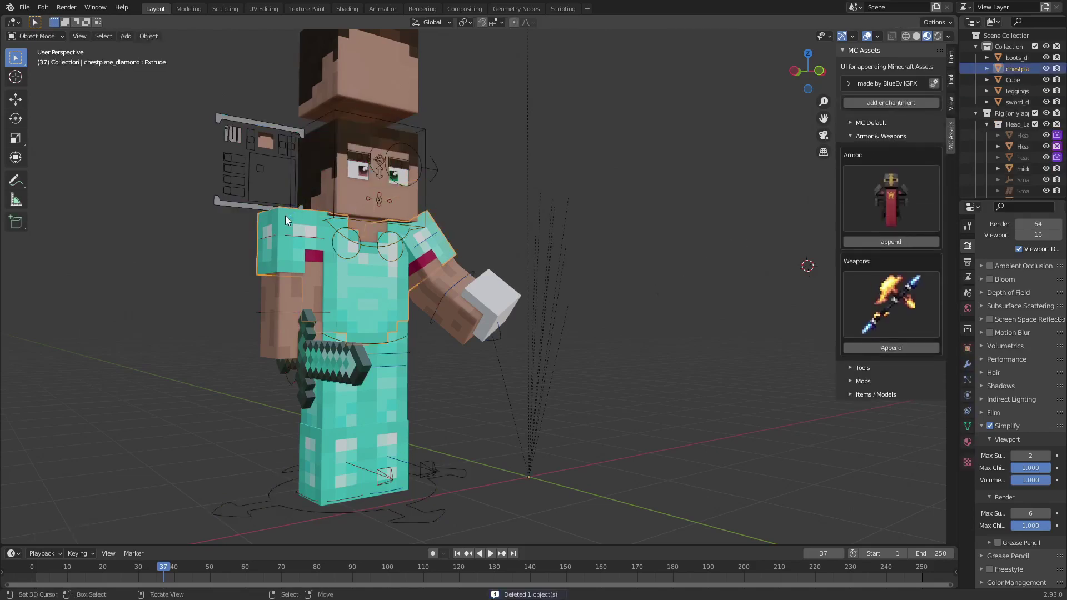
{"action": "key", "text": "Delete"}
{"action": "left_click", "coordinate": [387, 404]}
{"action": "key", "text": "Delete"}
{"action": "left_click", "coordinate": [333, 358]}
{"action": "key", "text": "Delete"}
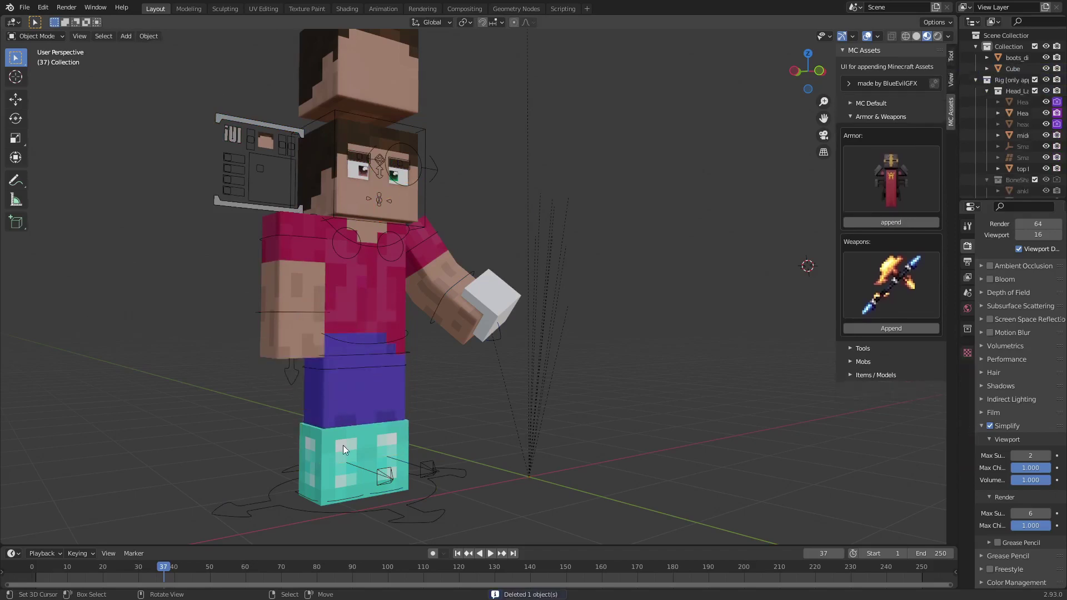
{"action": "left_click", "coordinate": [343, 445]}
{"action": "key", "text": "Delete"}
- Select the rig and append the custom armor set with the gold-cross helmet and red tabard, without parenting
{"action": "left_click", "coordinate": [919, 168]}
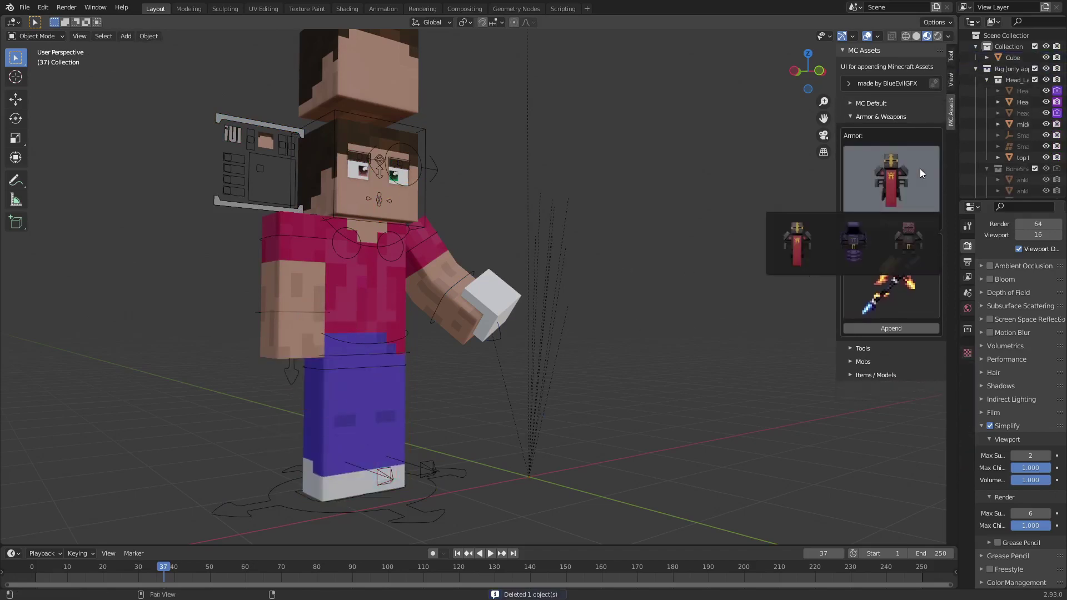
{"action": "left_click", "coordinate": [427, 171]}
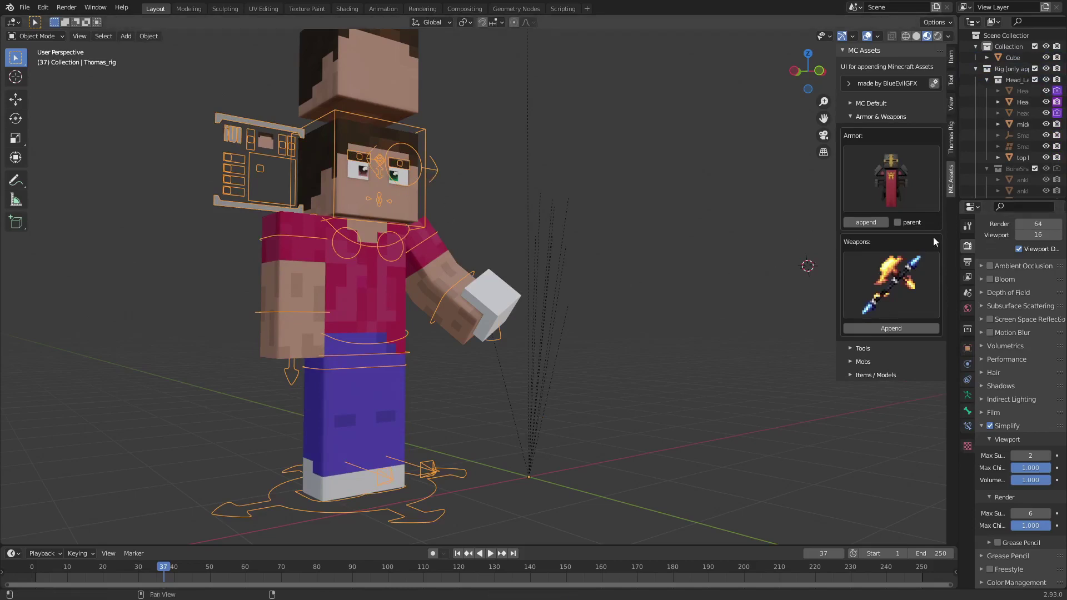
{"action": "left_click", "coordinate": [886, 221]}
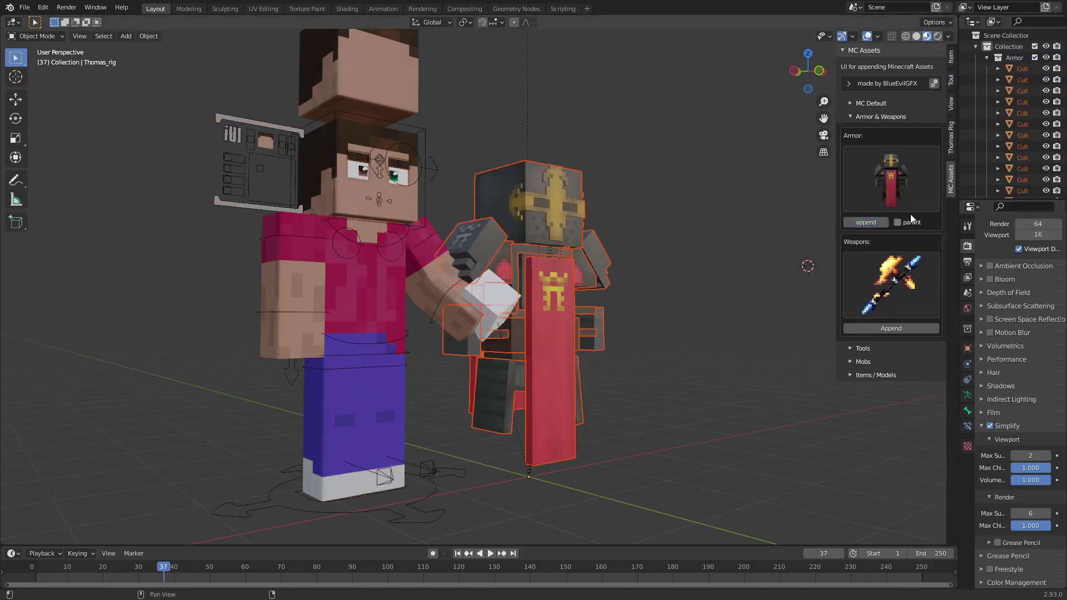
{"action": "middle_click_drag", "start_coordinate": [638, 245], "coordinate": [612, 238]}
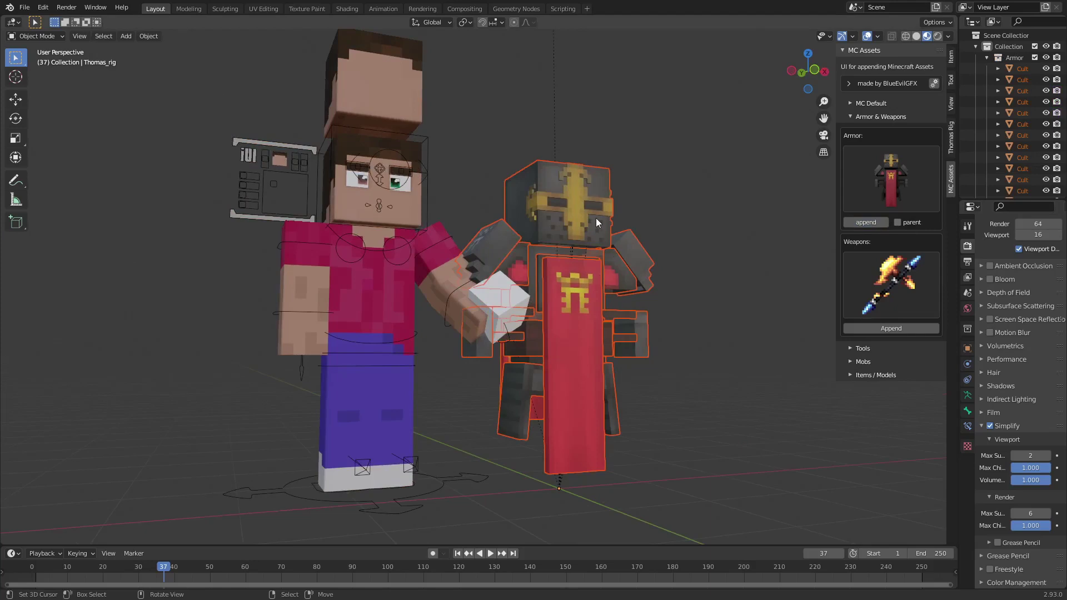
- Append the purple hooded armor set with parenting enabled so it attaches to the rig
{"action": "left_click", "coordinate": [844, 198]}
{"action": "left_click", "coordinate": [908, 244]}
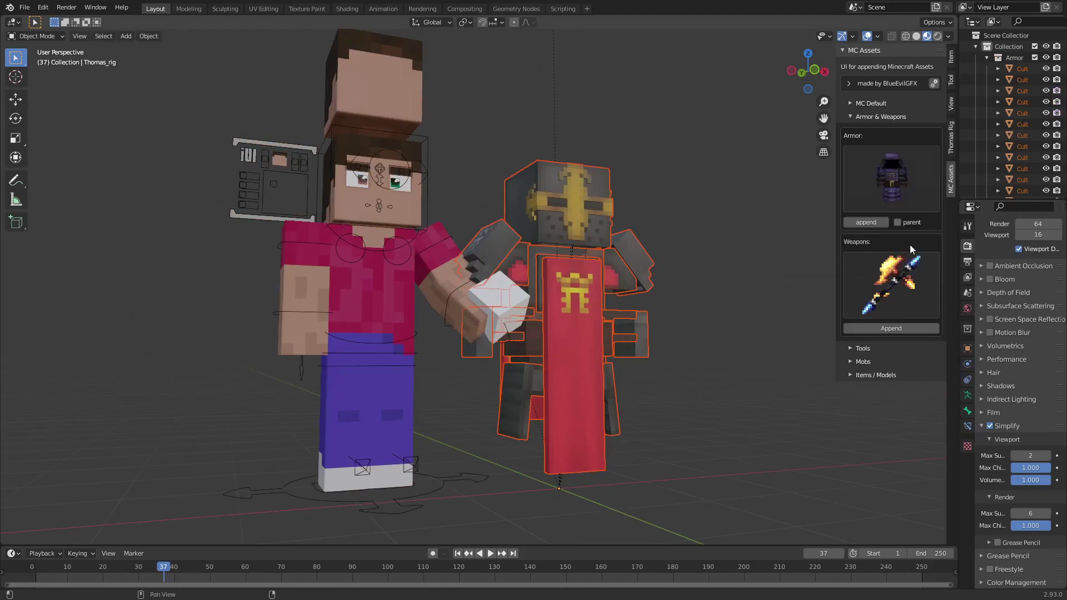
{"action": "left_click", "coordinate": [897, 222]}
{"action": "left_click", "coordinate": [858, 222]}
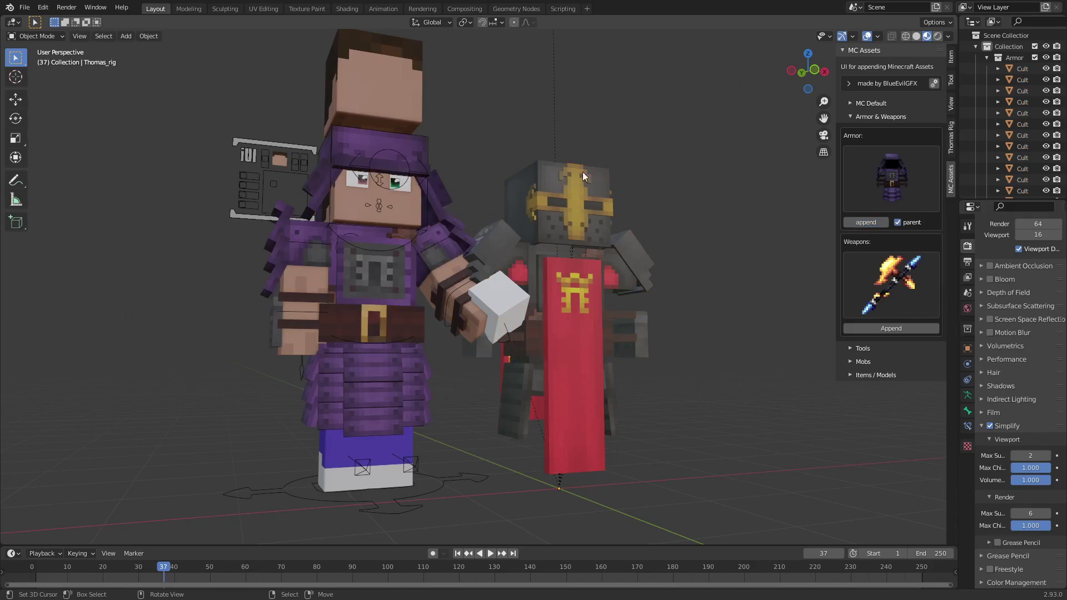
- Append the dark wooden-handled battle axe from the weapons and place it beside the gold-cross armor set
{"action": "left_click", "coordinate": [898, 287]}
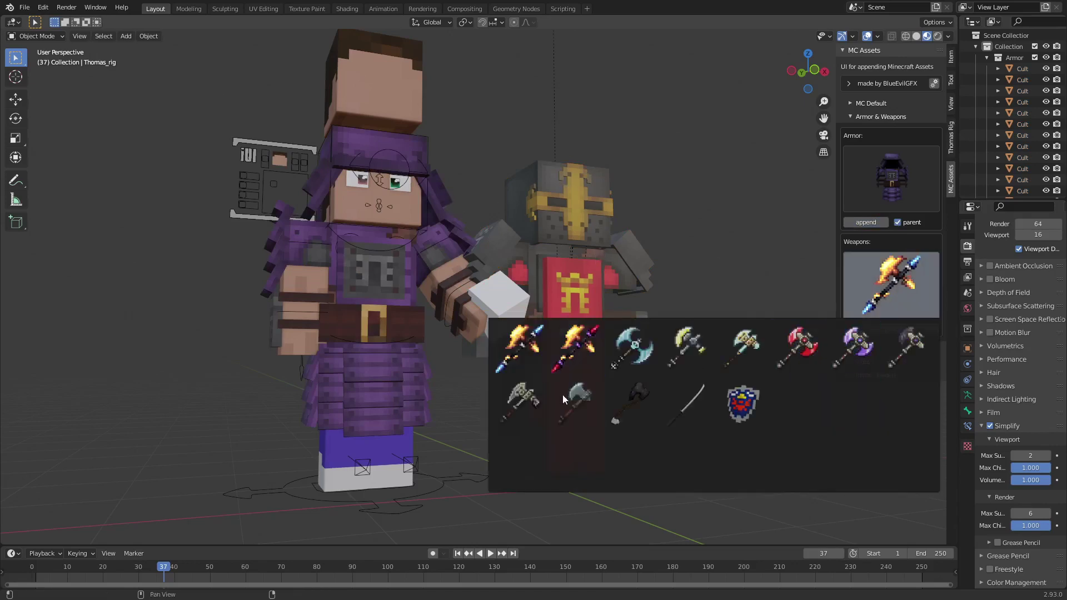
{"action": "left_click", "coordinate": [706, 401]}
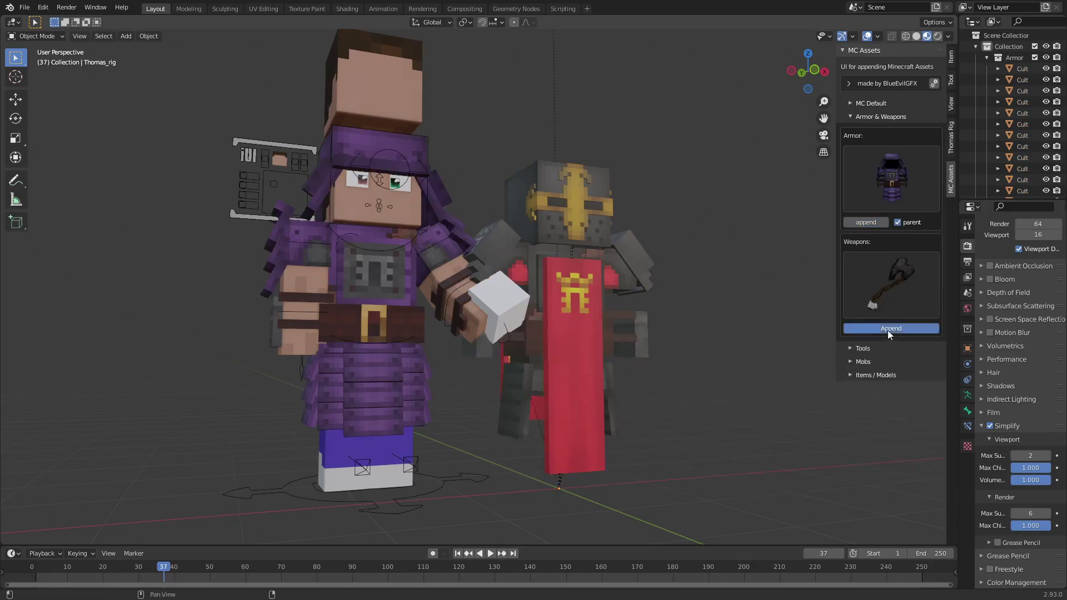
{"action": "left_click", "coordinate": [889, 328]}
{"action": "right_click_drag", "start_coordinate": [541, 478], "coordinate": [769, 389]}
{"action": "middle_click_drag", "start_coordinate": [769, 389], "coordinate": [720, 406]}
- Append the steel pickaxe with the red handle from the Tools assets into the cleared scene and move it off the origin
{"action": "left_click", "coordinate": [878, 136]}
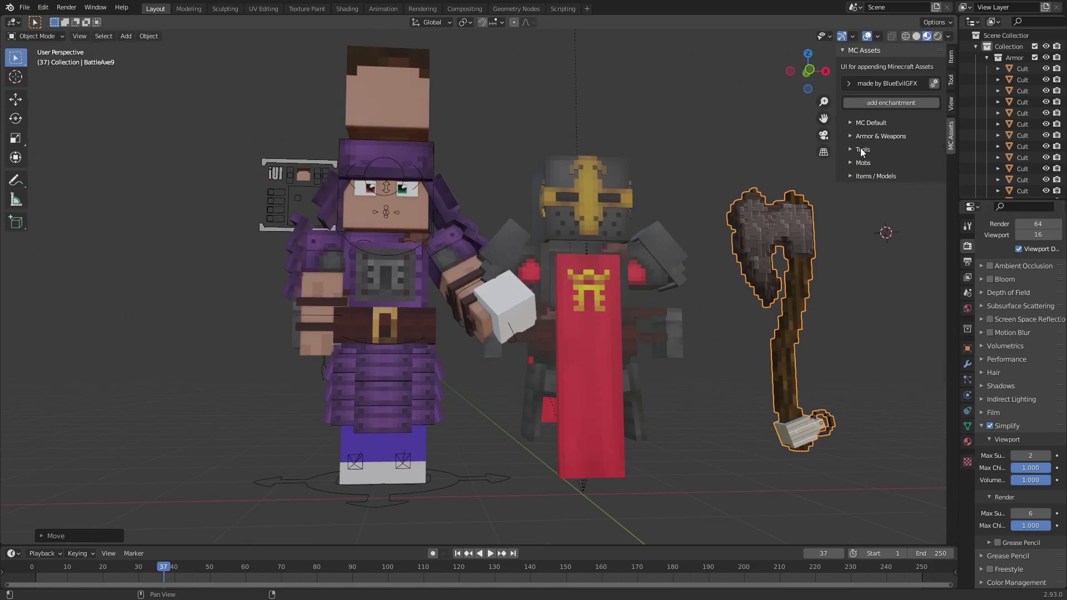
{"action": "left_click", "coordinate": [861, 149]}
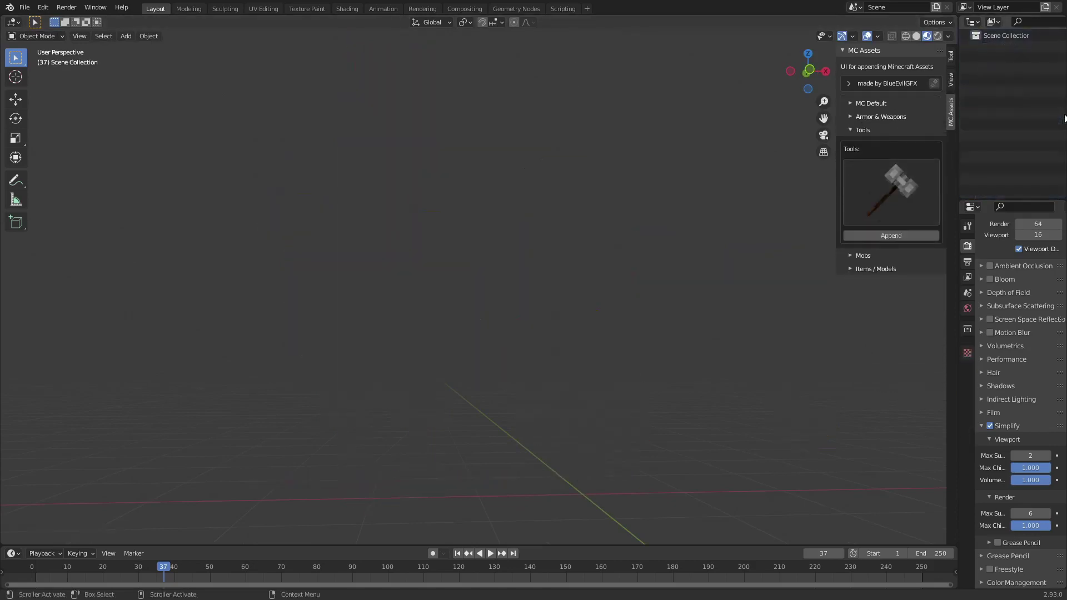
{"action": "left_click", "coordinate": [859, 208]}
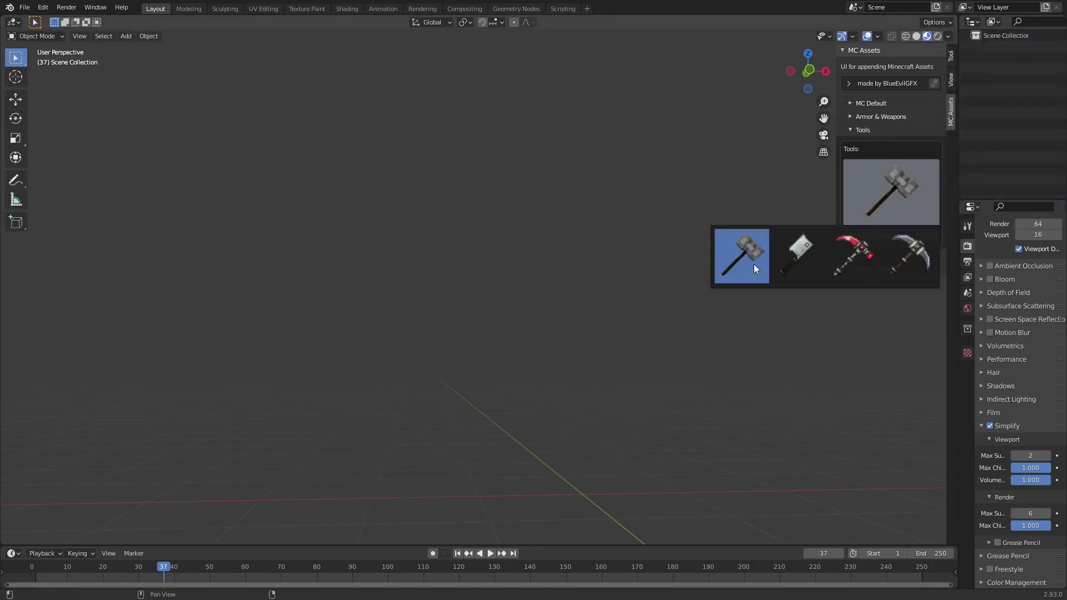
{"action": "left_click", "coordinate": [898, 248]}
{"action": "left_click", "coordinate": [898, 234]}
{"action": "middle_click_drag", "start_coordinate": [637, 338], "coordinate": [606, 290], "text": "shift"}
{"action": "left_click", "coordinate": [611, 378]}
{"action": "key", "text": "g"}
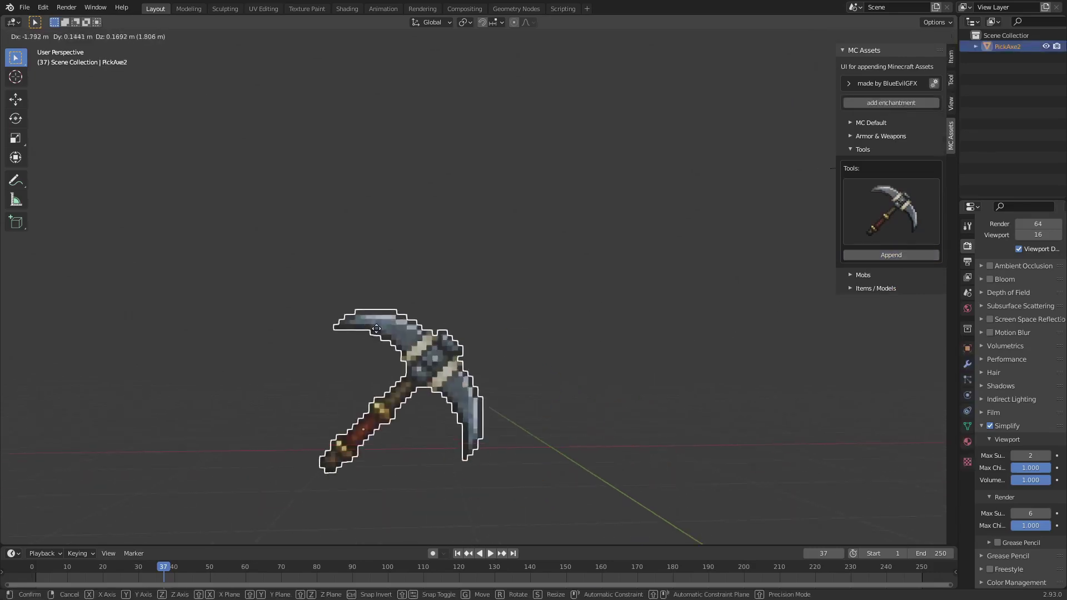
{"action": "left_click", "coordinate": [400, 256]}
- Show the Mobs assets in place of Tools and append the scorpion mob
{"action": "left_click", "coordinate": [888, 149]}
{"action": "left_click", "coordinate": [883, 164]}
{"action": "left_click", "coordinate": [887, 210]}
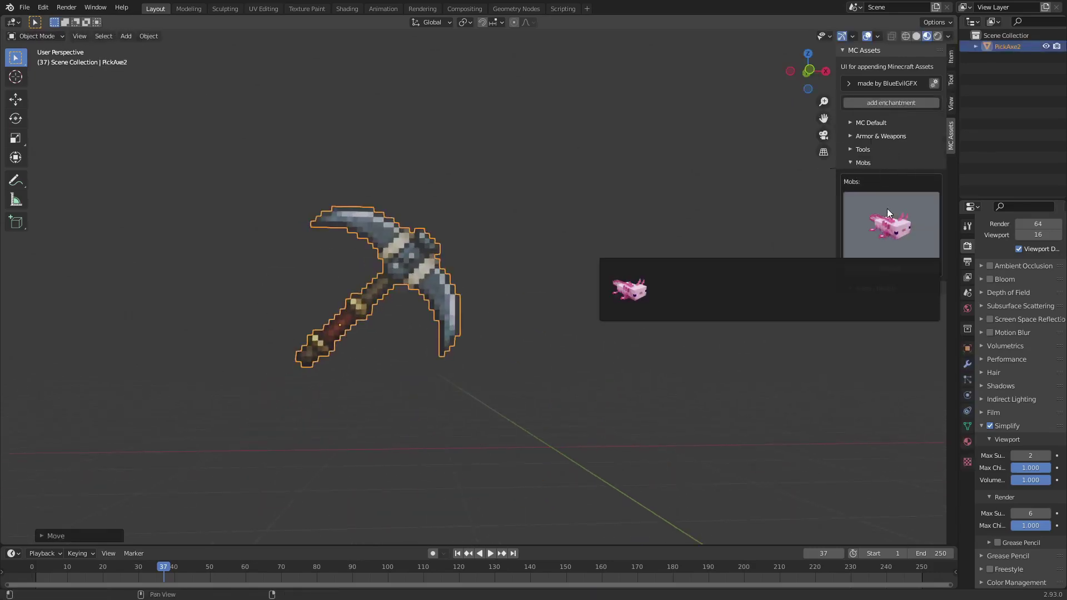
{"action": "left_click", "coordinate": [916, 283]}
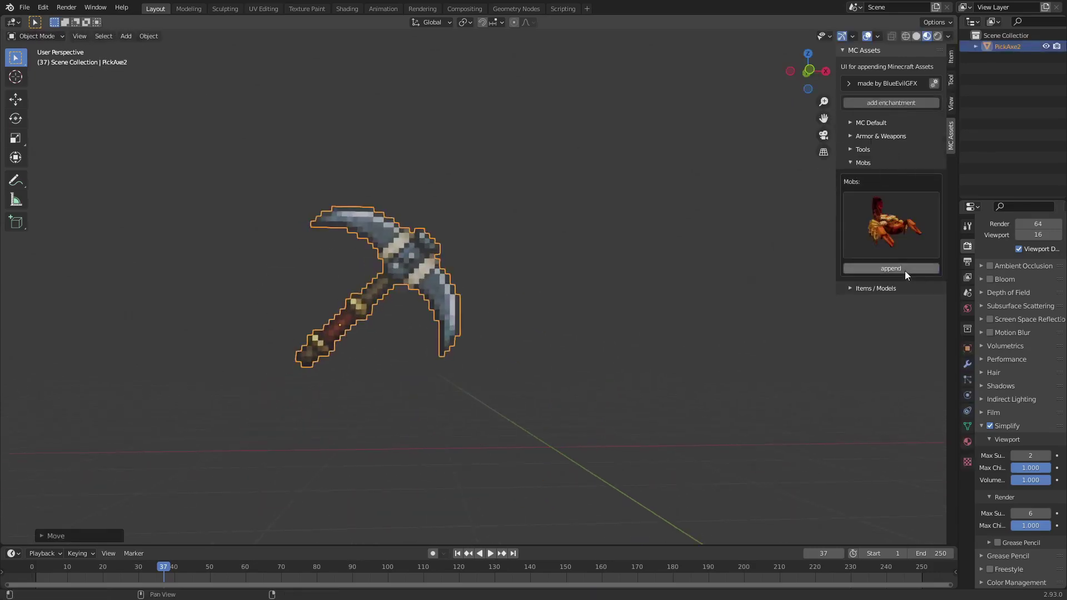
{"action": "left_click", "coordinate": [904, 270]}
- Scale the scorpion down with its ground control bone in Pose Mode
{"action": "left_click", "coordinate": [685, 502]}
{"action": "key", "text": "ctrl+Tab"}
{"action": "left_click", "coordinate": [695, 502]}
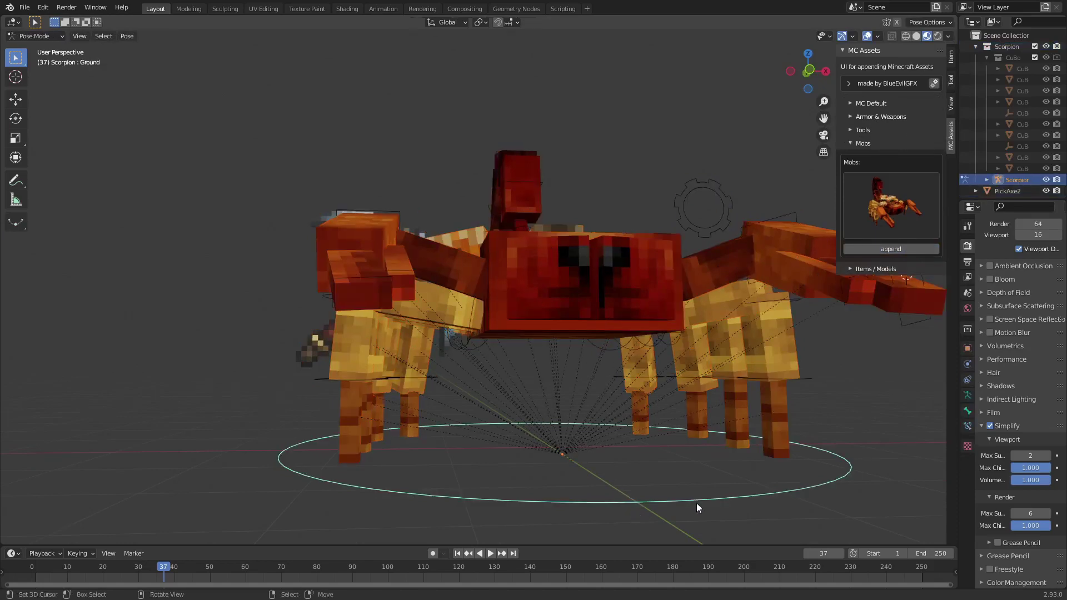
{"action": "key", "text": "s"}
{"action": "left_click", "coordinate": [675, 456]}
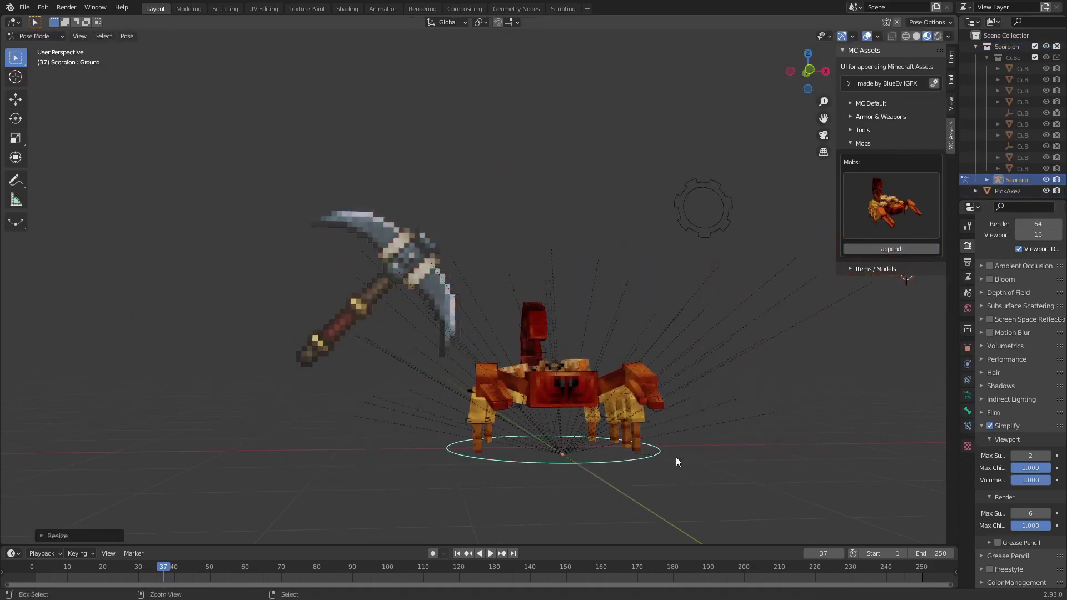
- Return the scorpion rig to Object Mode and move it to the far side of the pickaxe
{"action": "left_click", "coordinate": [713, 230]}
{"action": "left_click", "coordinate": [619, 458]}
{"action": "key", "text": "ctrl+Tab"}
{"action": "key", "text": "g"}
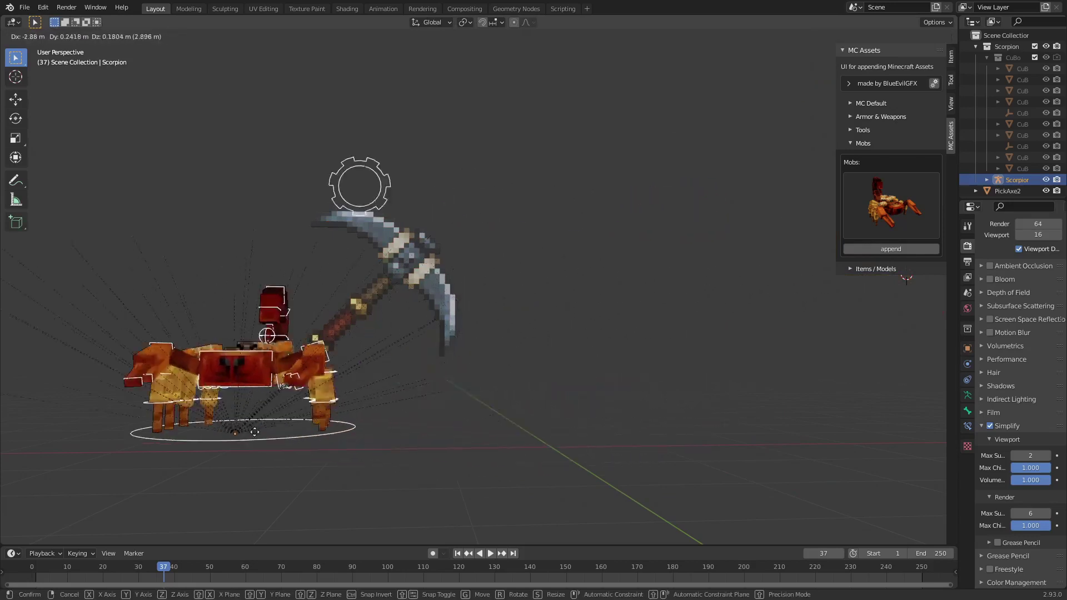
{"action": "left_click", "coordinate": [136, 408]}
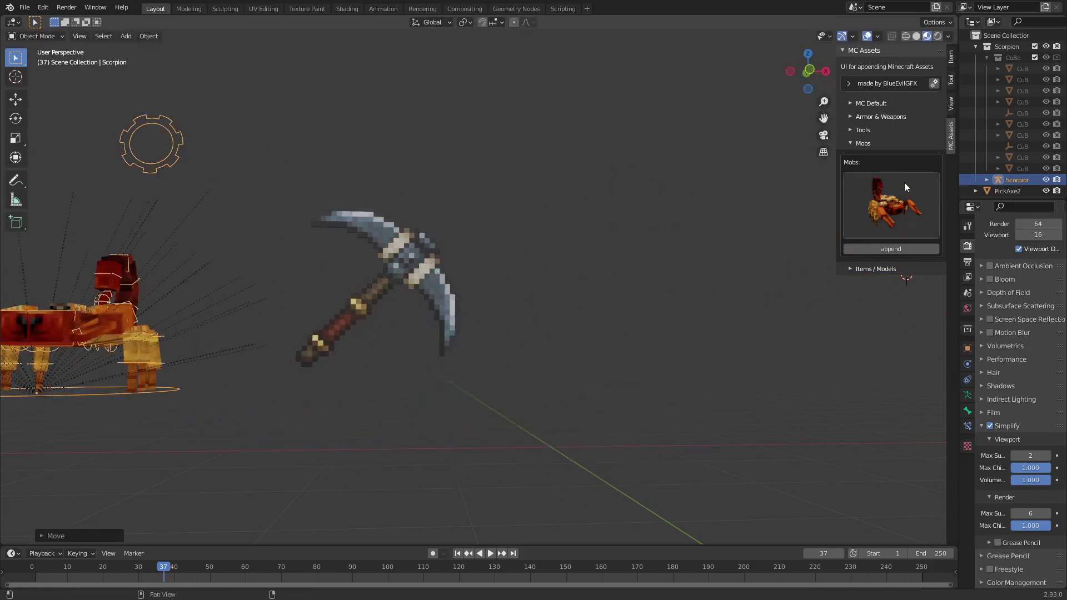
- Append the red torii gate from the Items / Models assets in place of Mobs, view it in full and clear the selection
{"action": "left_click", "coordinate": [889, 144]}
{"action": "left_click", "coordinate": [887, 157]}
{"action": "left_click", "coordinate": [883, 195]}
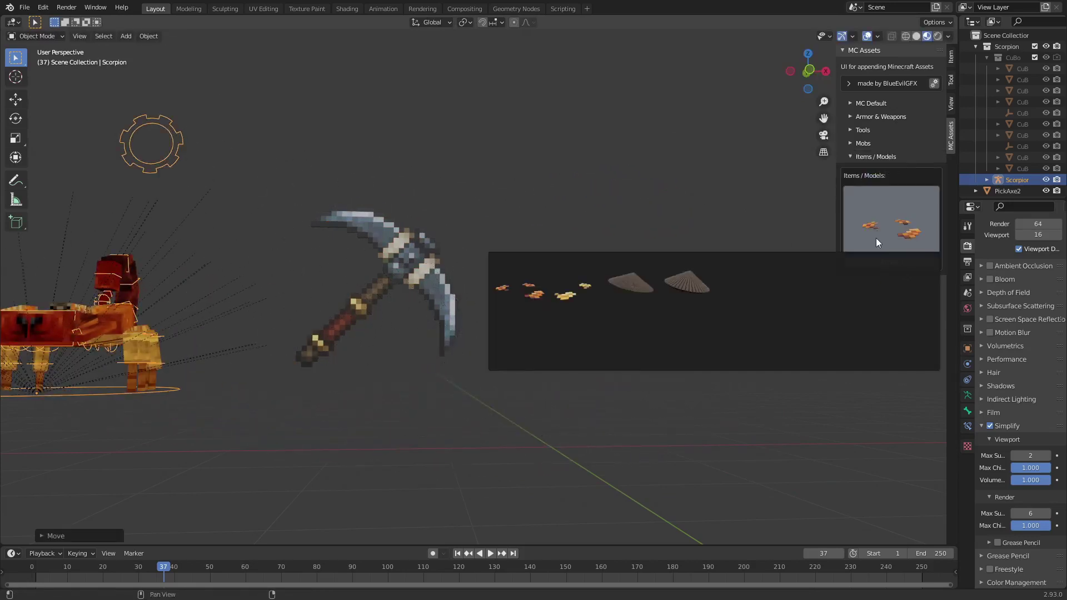
{"action": "left_click", "coordinate": [576, 334]}
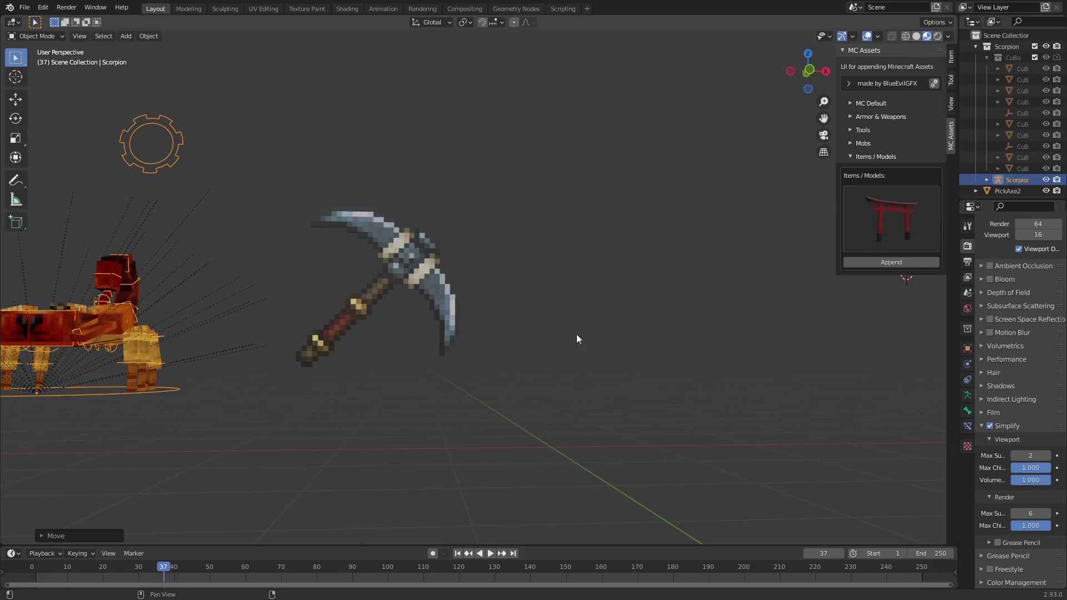
{"action": "left_click", "coordinate": [892, 259]}
{"action": "scroll", "coordinate": [604, 368], "scroll_direction": "down", "scroll_amount": 5}
{"action": "scroll", "coordinate": [624, 309], "scroll_direction": "up", "scroll_amount": 2}
{"action": "middle_click_drag", "start_coordinate": [624, 309], "coordinate": [656, 345]}
{"action": "scroll", "coordinate": [662, 289], "scroll_direction": "down", "scroll_amount": 2}
{"action": "key", "text": "alt+a"}
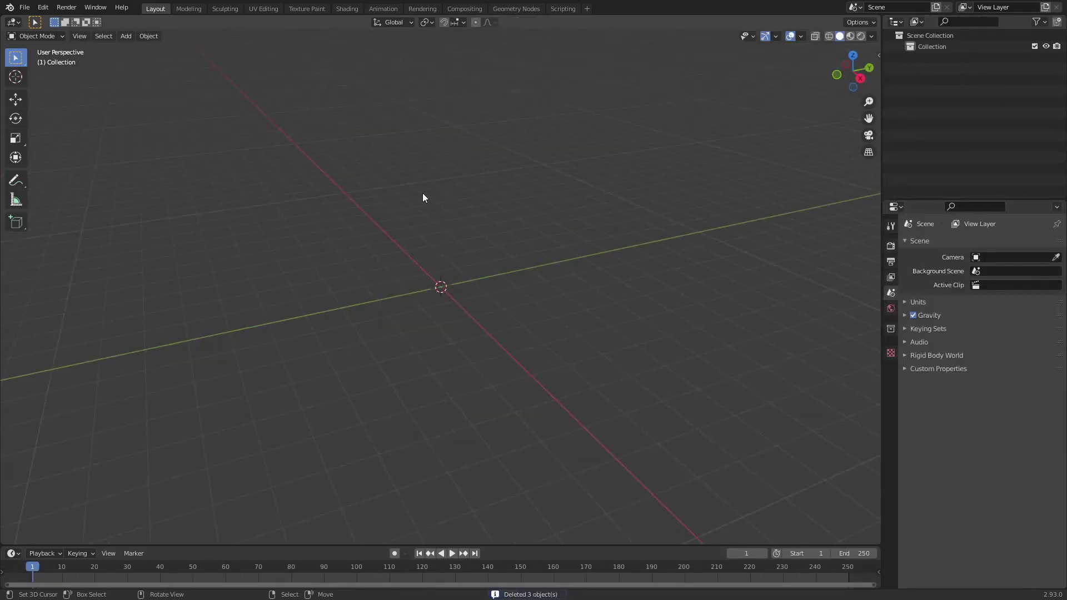
- Append the TheKronis rig preset of the Thomas Rig [BlueEvil Edit] into the empty scene
{"action": "middle_click_drag", "start_coordinate": [422, 197], "coordinate": [445, 211]}
{"action": "key", "text": "shift+a"}
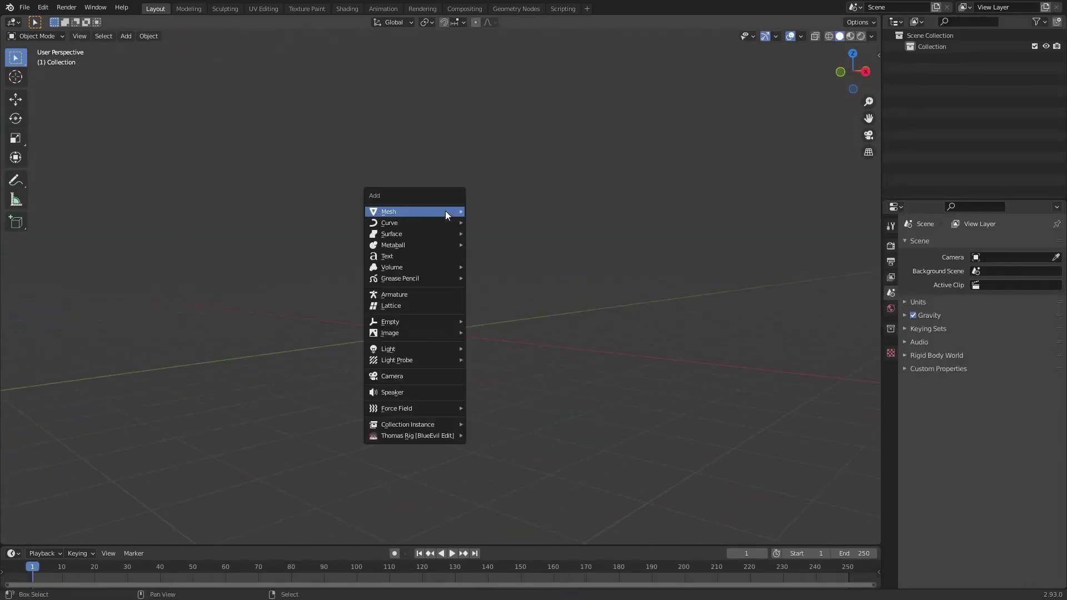
{"action": "mouse_move", "coordinate": [438, 437]}
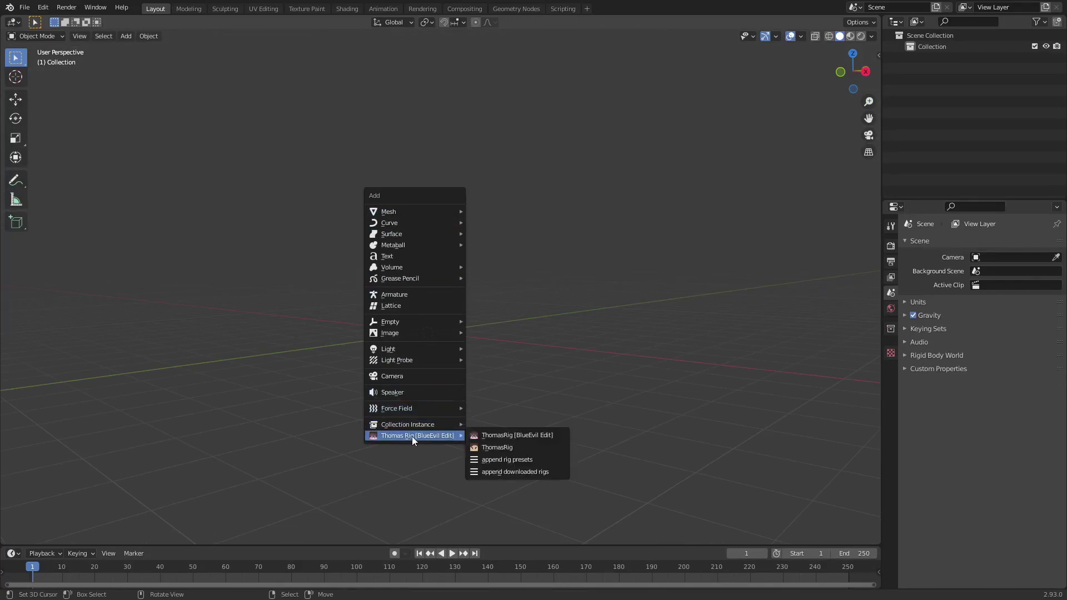
{"action": "left_click", "coordinate": [560, 462]}
{"action": "left_click_drag", "start_coordinate": [560, 462], "coordinate": [456, 310]}
{"action": "left_click", "coordinate": [452, 331]}
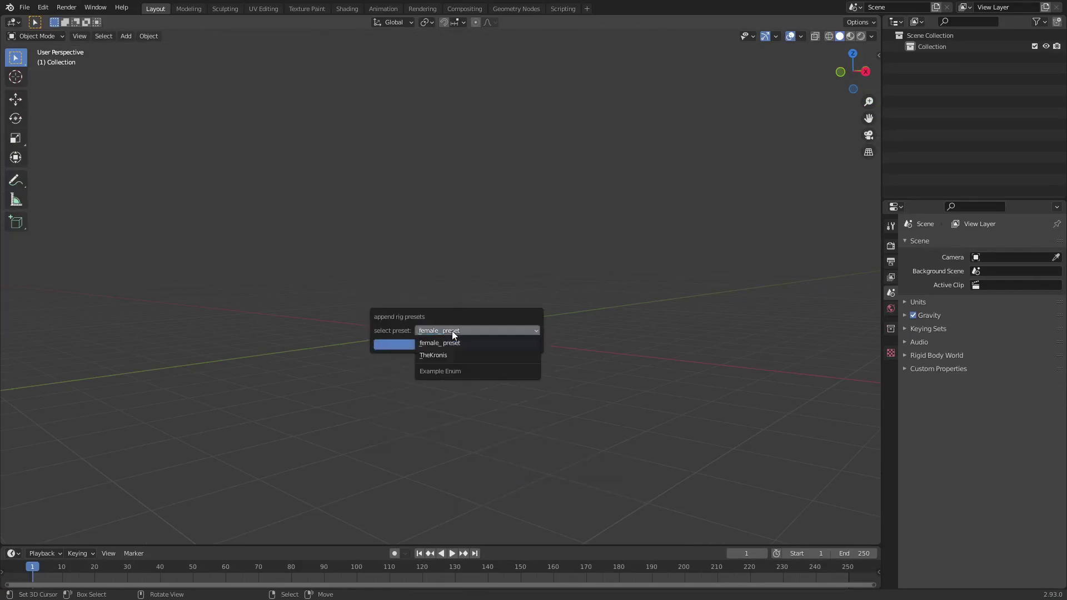
{"action": "left_click", "coordinate": [455, 355]}
{"action": "left_click", "coordinate": [455, 345]}
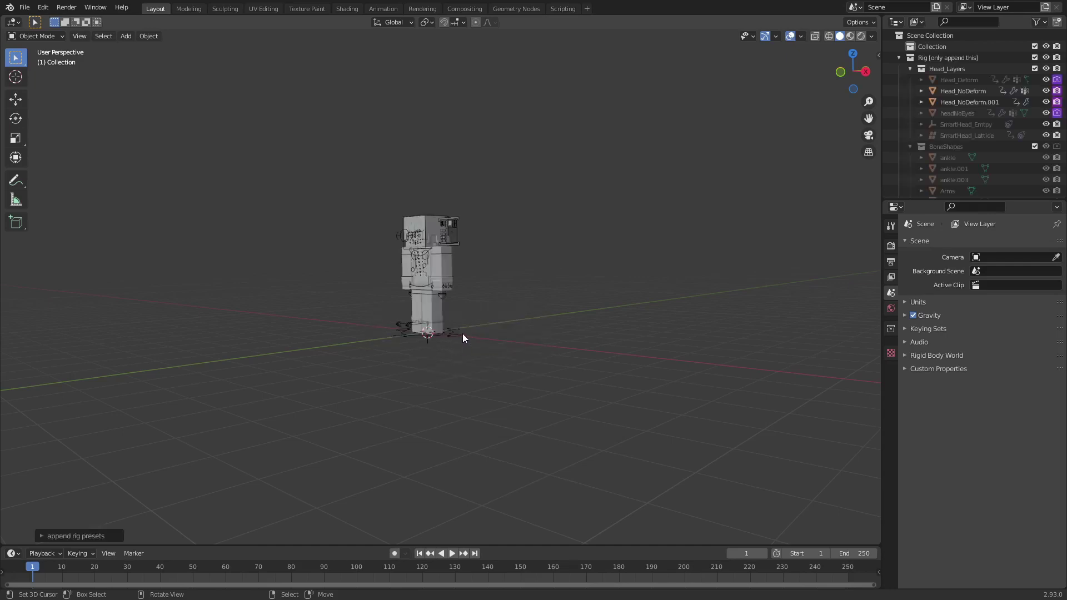
- Select the appended Thomas rig and move it about 2.8 m away from the origin along negative X
{"action": "right_click", "coordinate": [462, 334]}
{"action": "scroll", "coordinate": [456, 371], "scroll_direction": "up", "scroll_amount": 4}
{"action": "middle_click_drag", "start_coordinate": [548, 394], "coordinate": [587, 392]}
{"action": "key", "text": "g"}
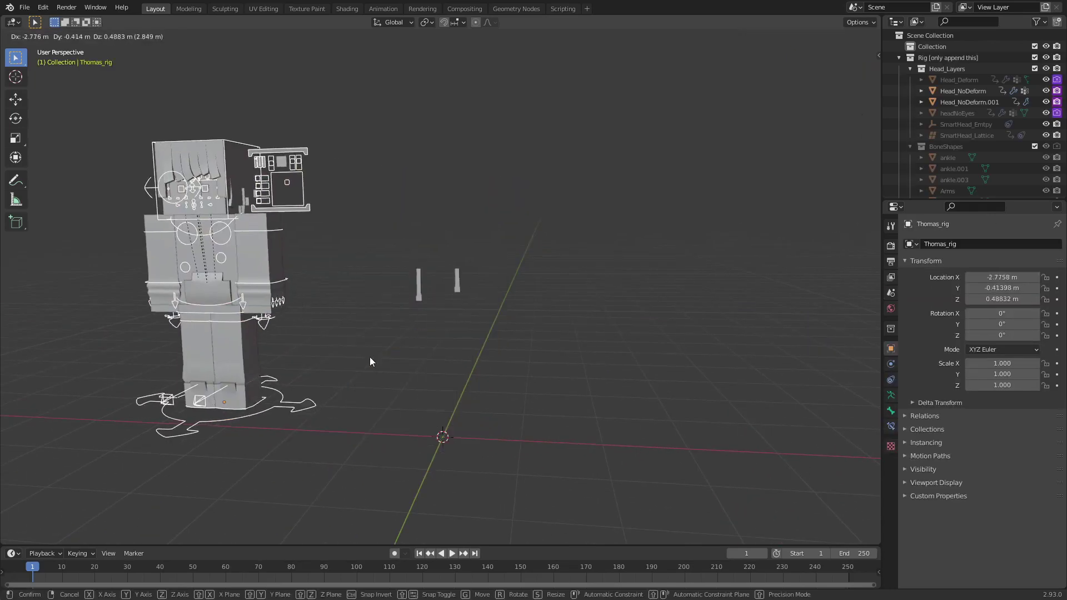
{"action": "left_click", "coordinate": [371, 361]}
- Delete the two small leftover strips that stayed behind when the rig was moved
{"action": "left_click", "coordinate": [419, 284]}
{"action": "key", "text": "Delete"}
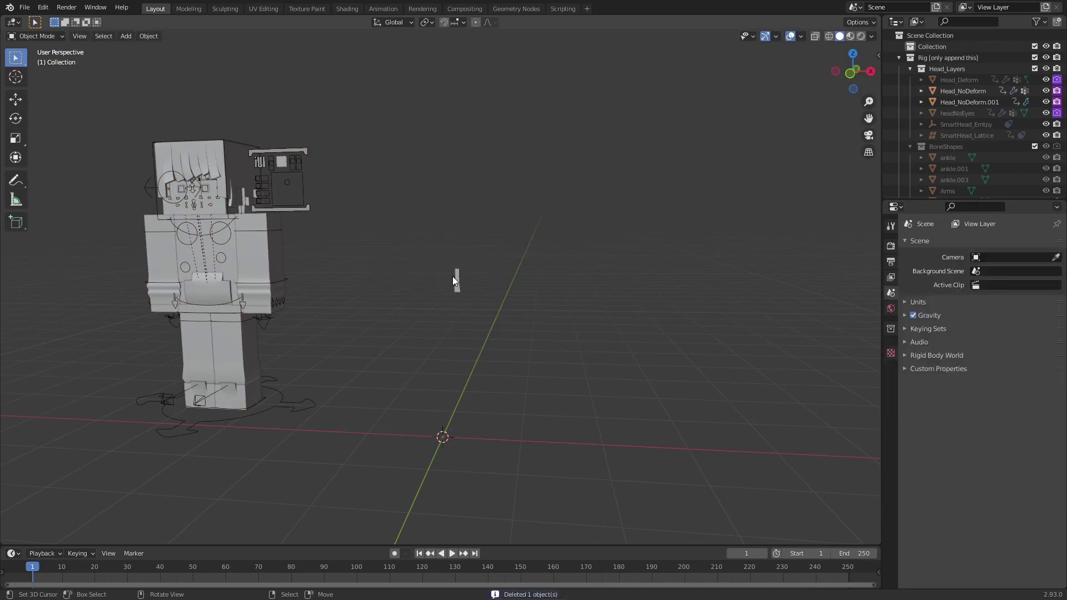
{"action": "left_click", "coordinate": [455, 279]}
{"action": "key", "text": "x"}
{"action": "left_click", "coordinate": [477, 282]}
{"action": "key", "text": "shift+a"}
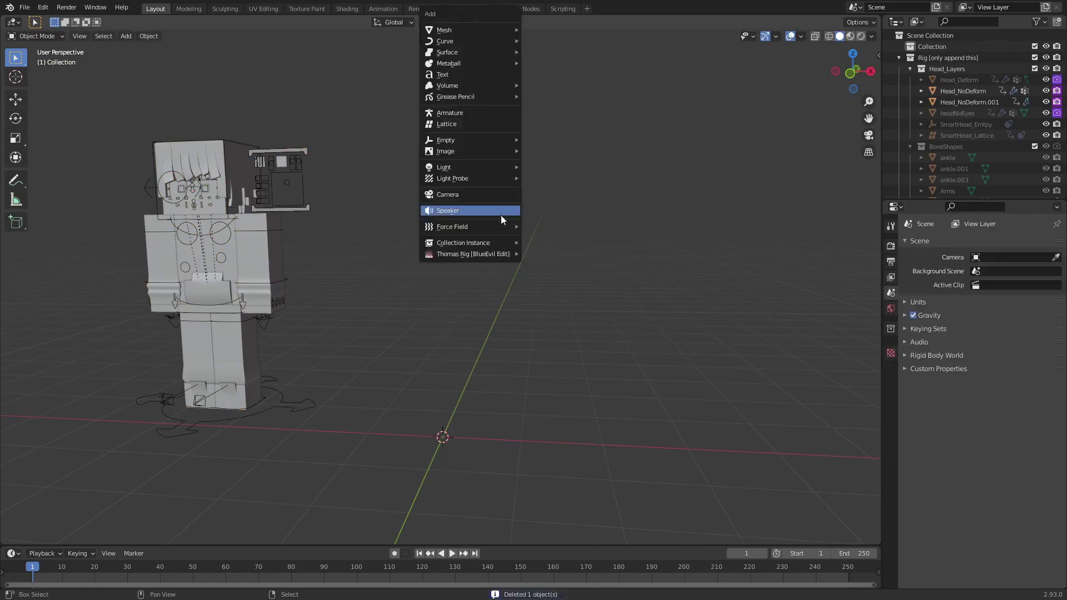
{"action": "key", "text": "Escape"}
{"action": "key", "text": "shift+a"}
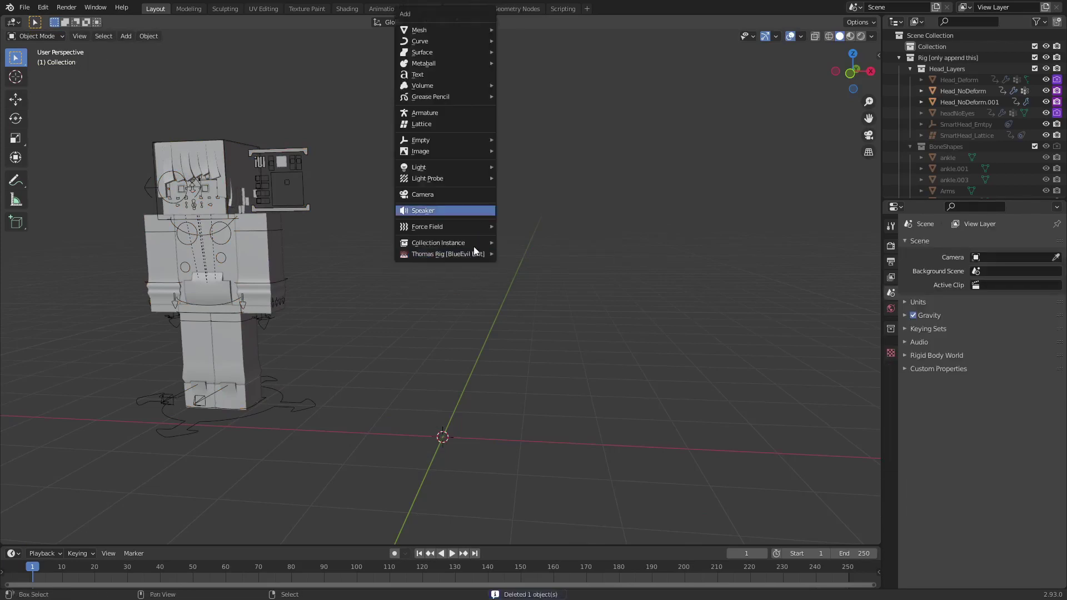
{"action": "key", "text": "Escape"}
- Append the downloaded rig ShulkerBoxR1 to the scene
{"action": "key", "text": "shift+a"}
{"action": "mouse_move", "coordinate": [471, 256]}
{"action": "left_click", "coordinate": [538, 293]}
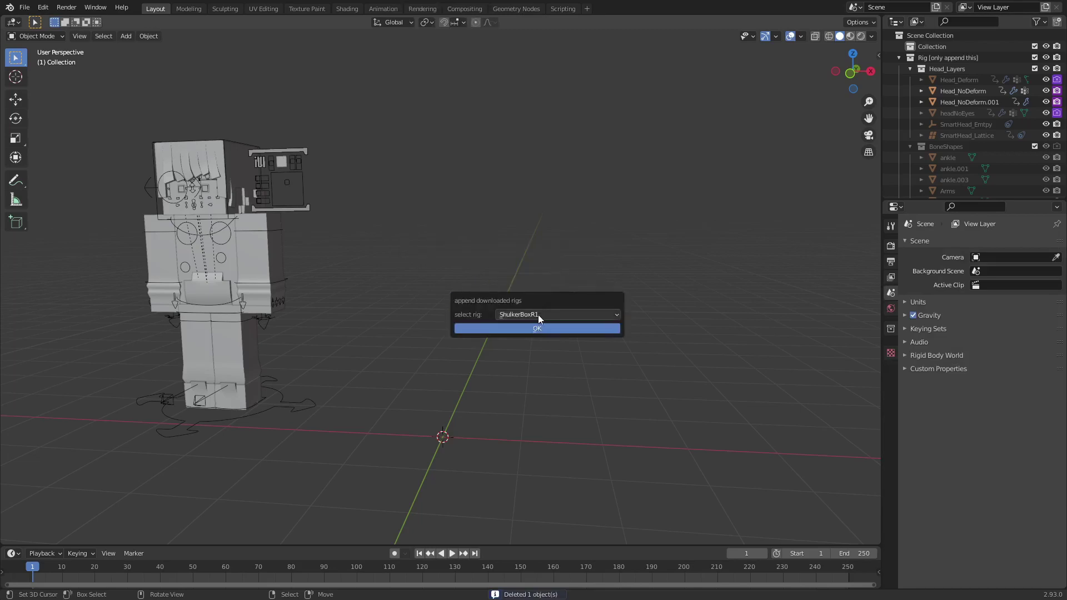
{"action": "left_click", "coordinate": [533, 328]}
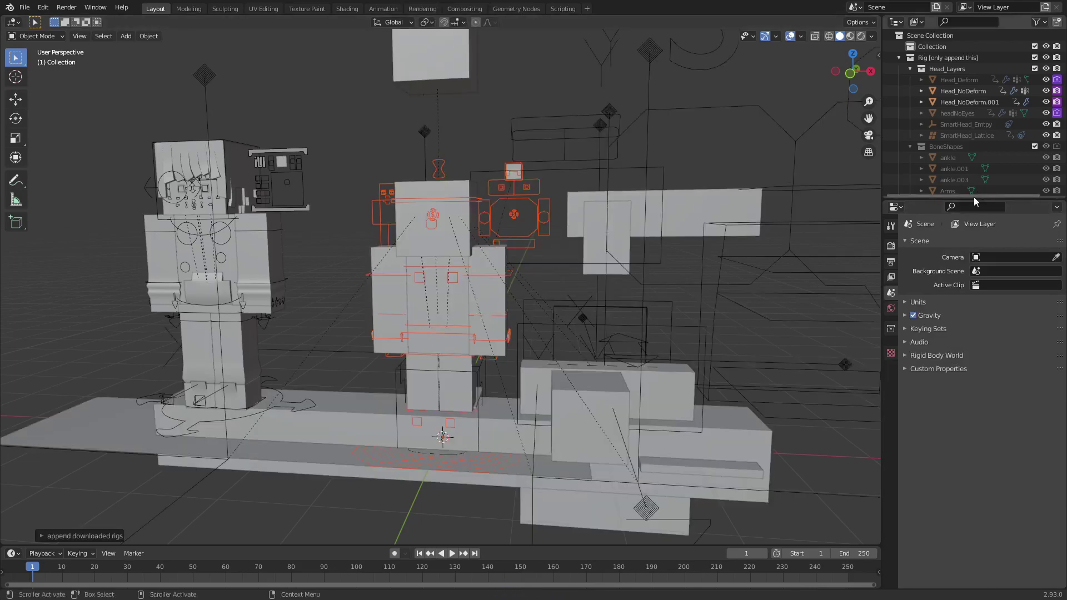
- Enlarge the Outliner, collapse the first rig's collection and show the Disable in Viewports toggles
{"action": "left_click_drag", "start_coordinate": [976, 199], "coordinate": [976, 438]}
{"action": "left_click", "coordinate": [900, 57]}
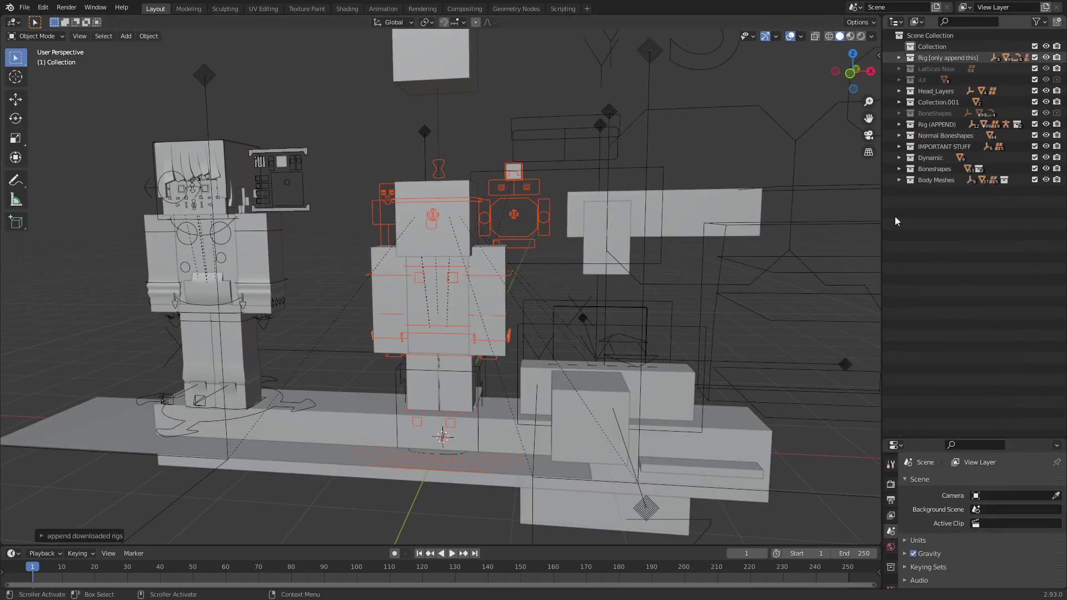
{"action": "left_click", "coordinate": [1037, 22]}
{"action": "left_click", "coordinate": [988, 61]}
- Switch the viewport to Material Preview and examine the contents of the appended rig's collections, collapsing them again
{"action": "left_click", "coordinate": [899, 135]}
{"action": "scroll", "coordinate": [950, 306], "scroll_direction": "down", "scroll_amount": 5}
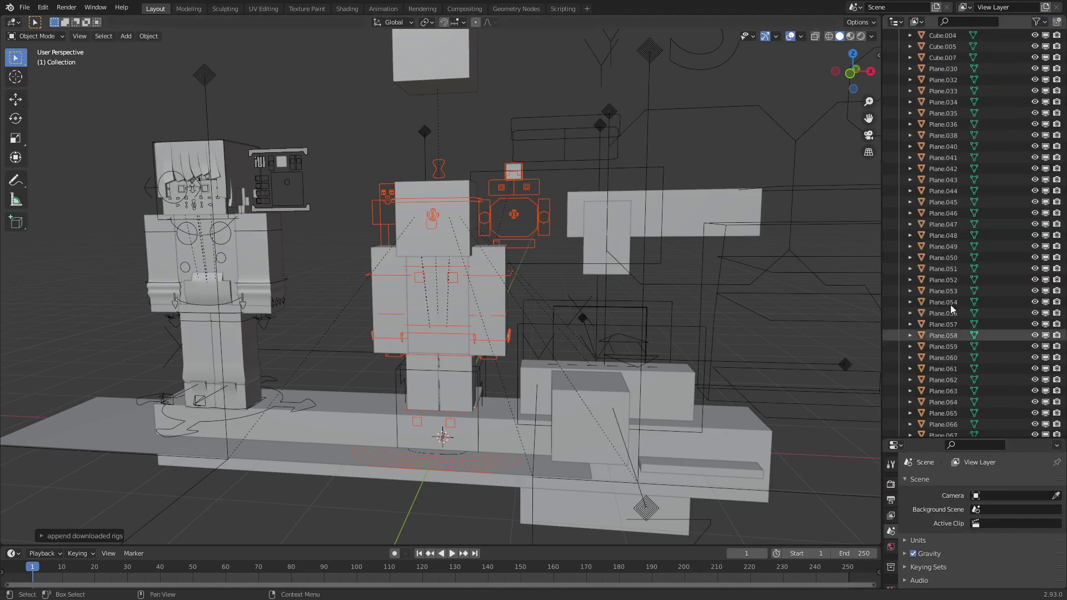
{"action": "left_click", "coordinate": [850, 36]}
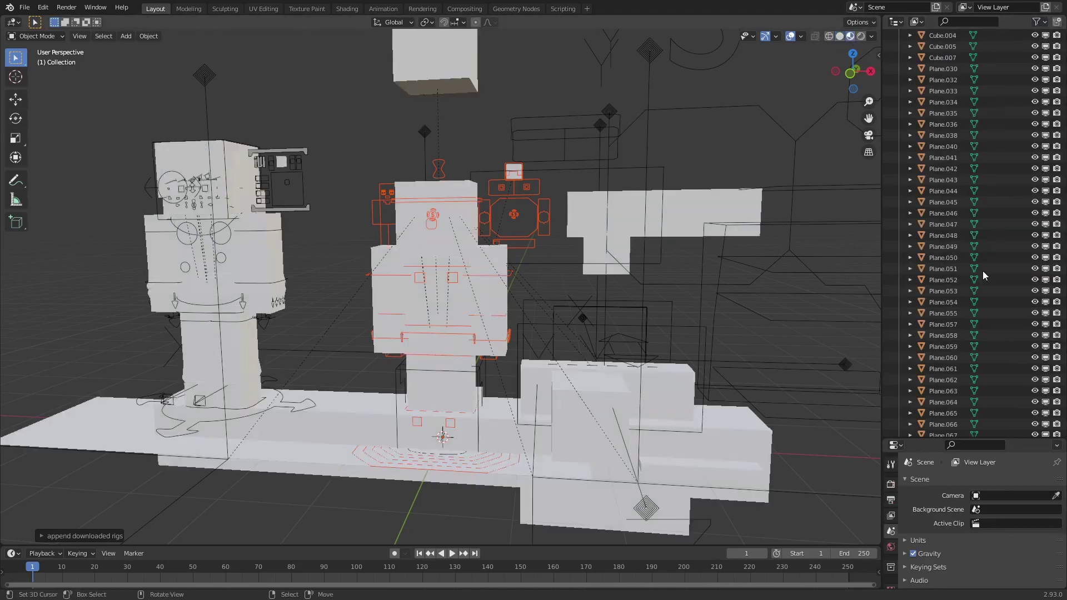
{"action": "scroll", "coordinate": [980, 281], "scroll_direction": "down", "scroll_amount": 10}
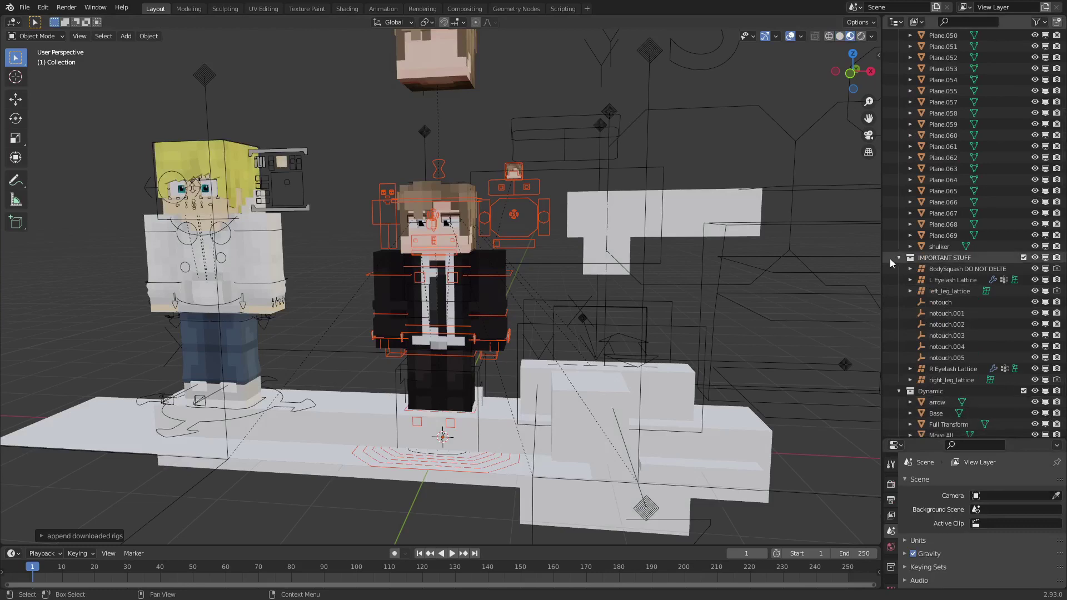
{"action": "scroll", "coordinate": [899, 258], "scroll_direction": "up", "scroll_amount": 12}
{"action": "left_click_drag", "start_coordinate": [898, 135], "coordinate": [894, 198]}
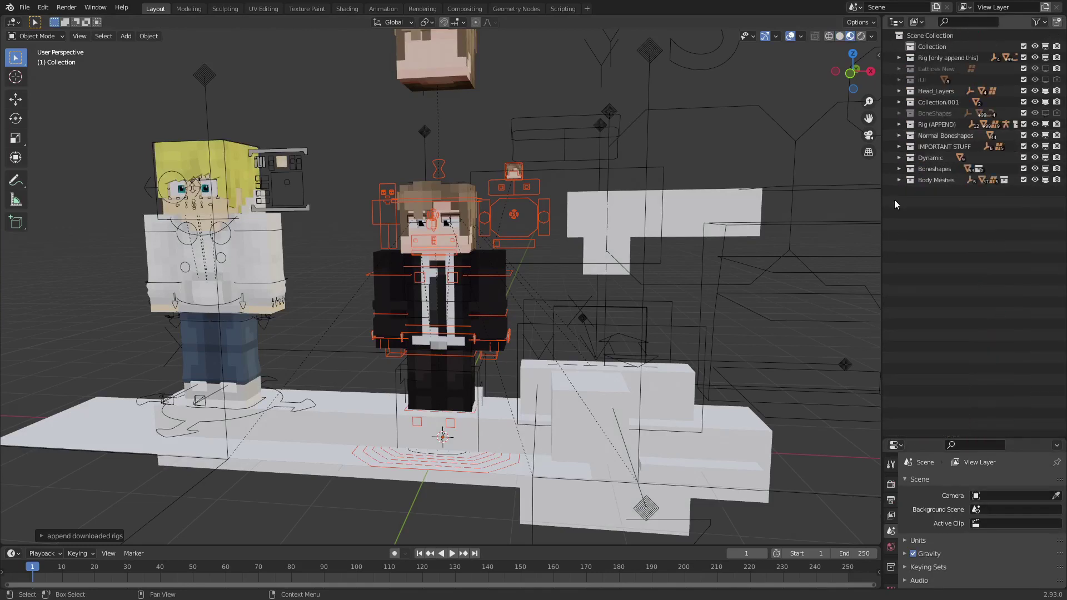
- Disable Normal Boneshapes, IMPORTANT STUFF, Dynamic and Boneshapes in the viewport, keeping Body Meshes enabled, and deselect everything
{"action": "left_click_drag", "start_coordinate": [1045, 180], "coordinate": [1045, 135]}
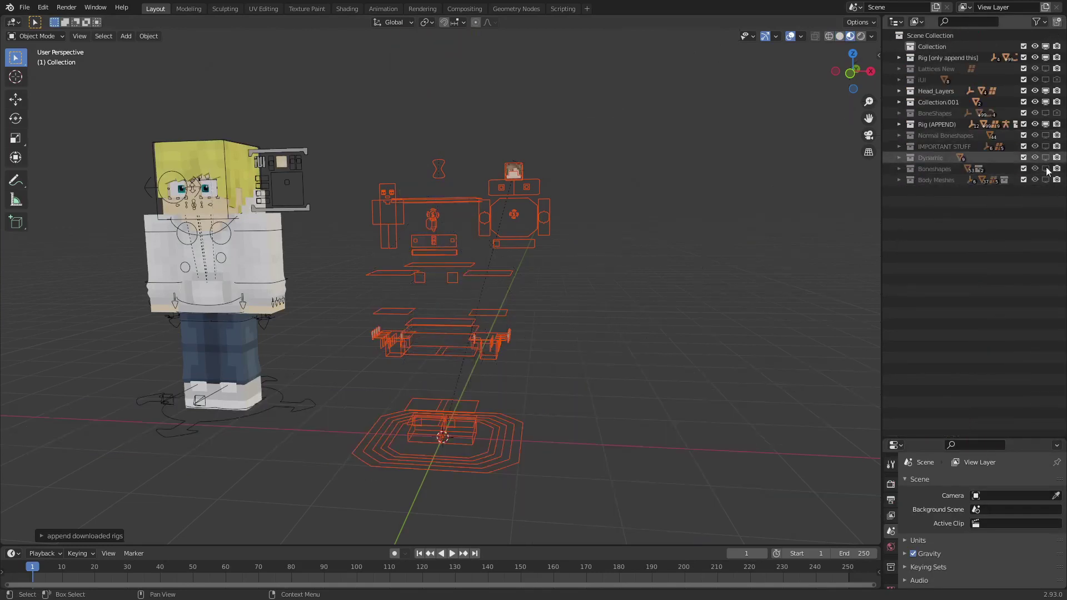
{"action": "left_click", "coordinate": [1045, 180]}
{"action": "left_click", "coordinate": [775, 252]}
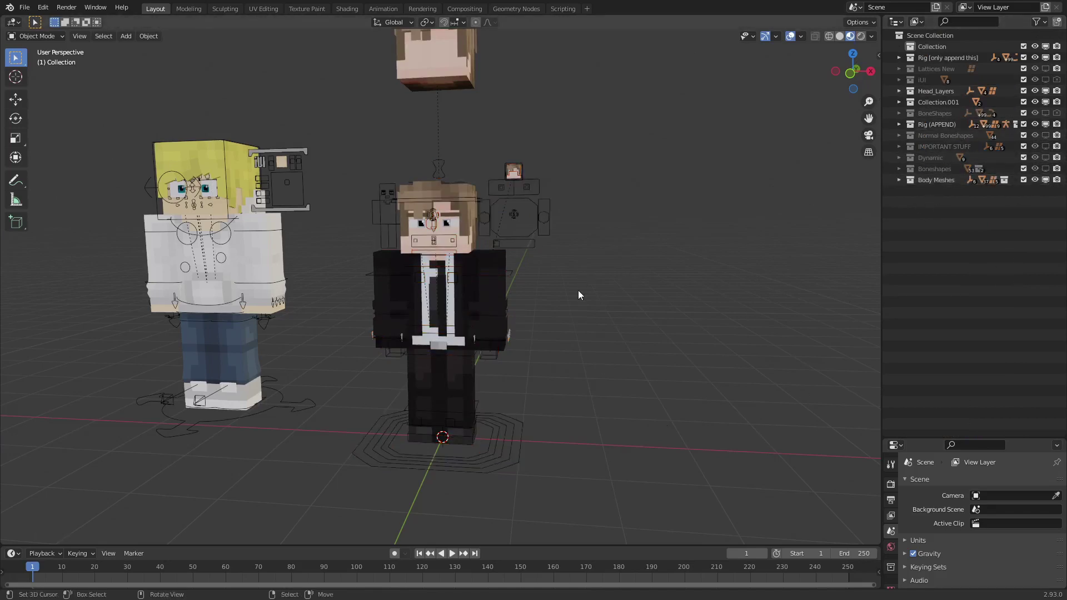
- Put the Shulker Box rig in Pose Mode and select its Mouth Control bone on the face panel
{"action": "middle_click_drag", "start_coordinate": [515, 295], "coordinate": [595, 284]}
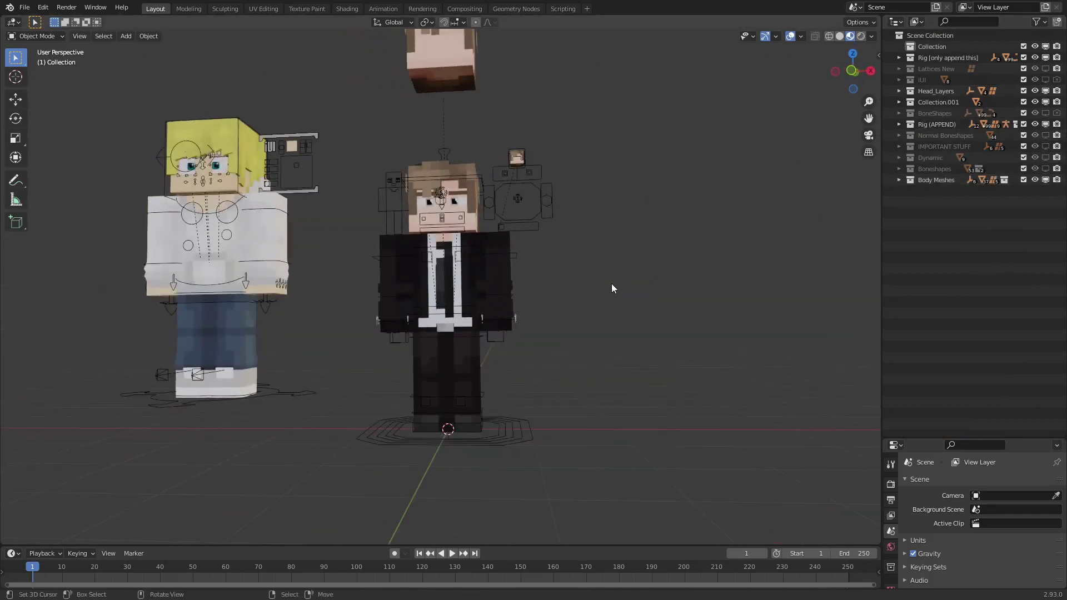
{"action": "left_click", "coordinate": [509, 433]}
{"action": "key", "text": "ctrl+Tab"}
{"action": "scroll", "coordinate": [576, 159], "scroll_direction": "up", "scroll_amount": 4}
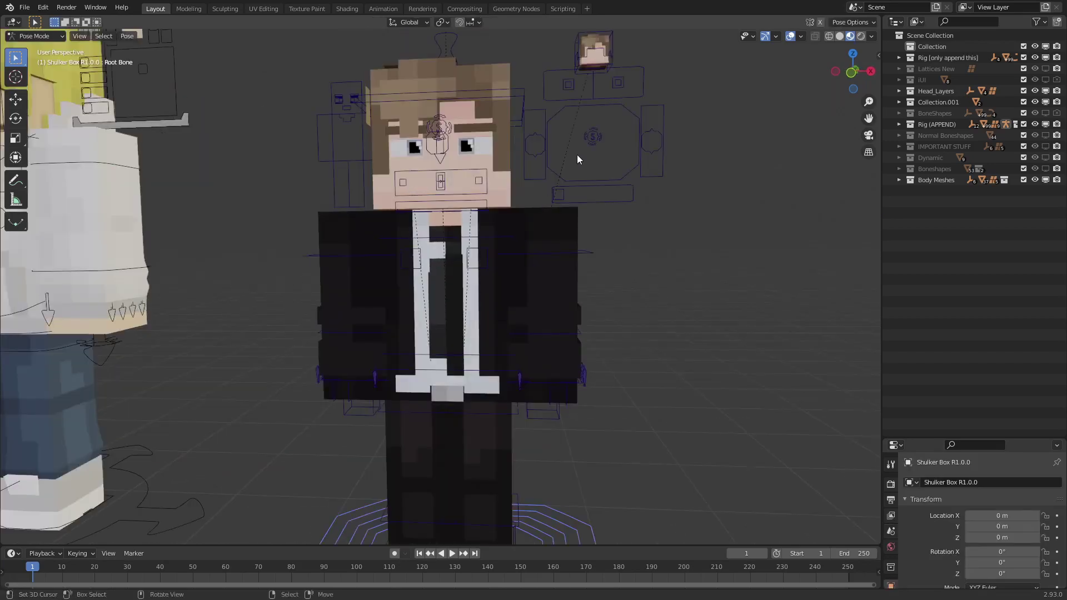
{"action": "left_click", "coordinate": [582, 151]}
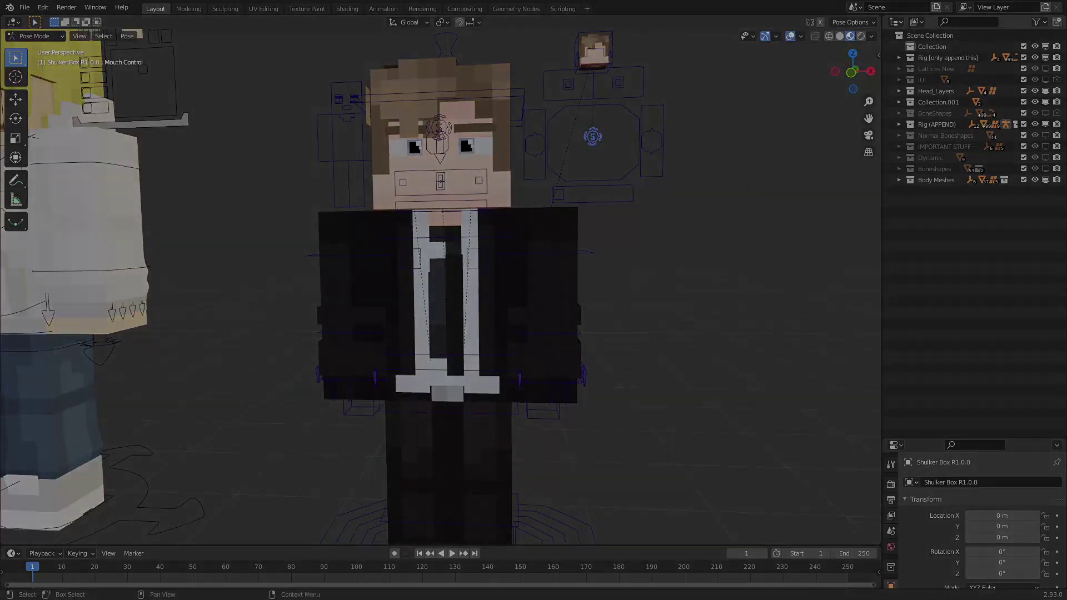